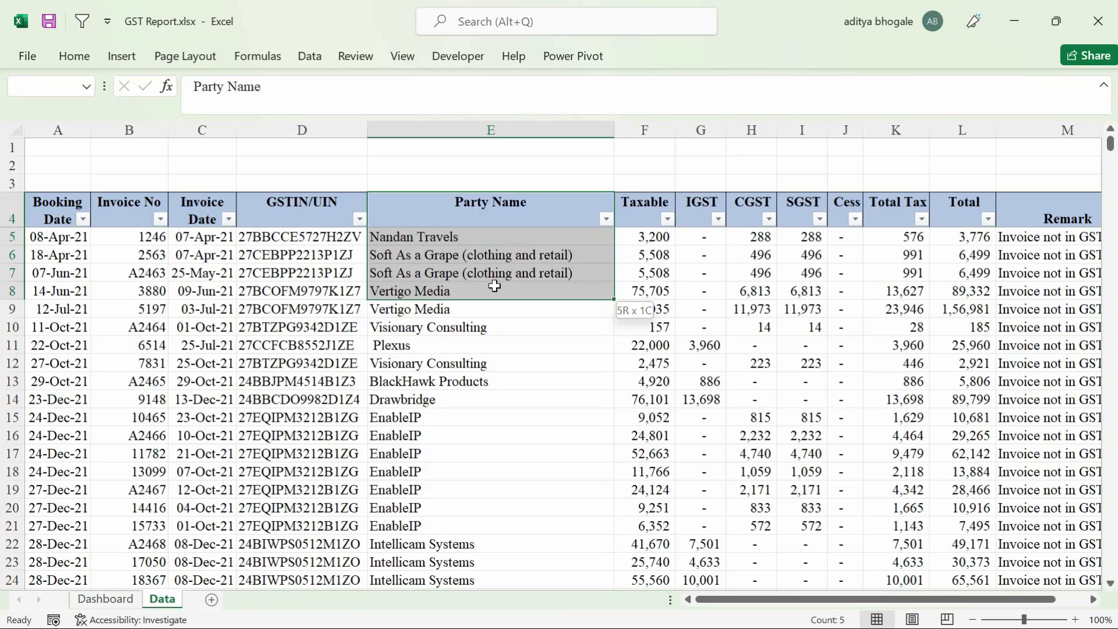
- Examine the invoice list's party names, GSTIN/UIN entries and taxable amounts across the Data sheet
{"action": "left_click", "coordinate": [644, 309]}
{"action": "left_click_drag", "start_coordinate": [506, 210], "coordinate": [702, 344]}
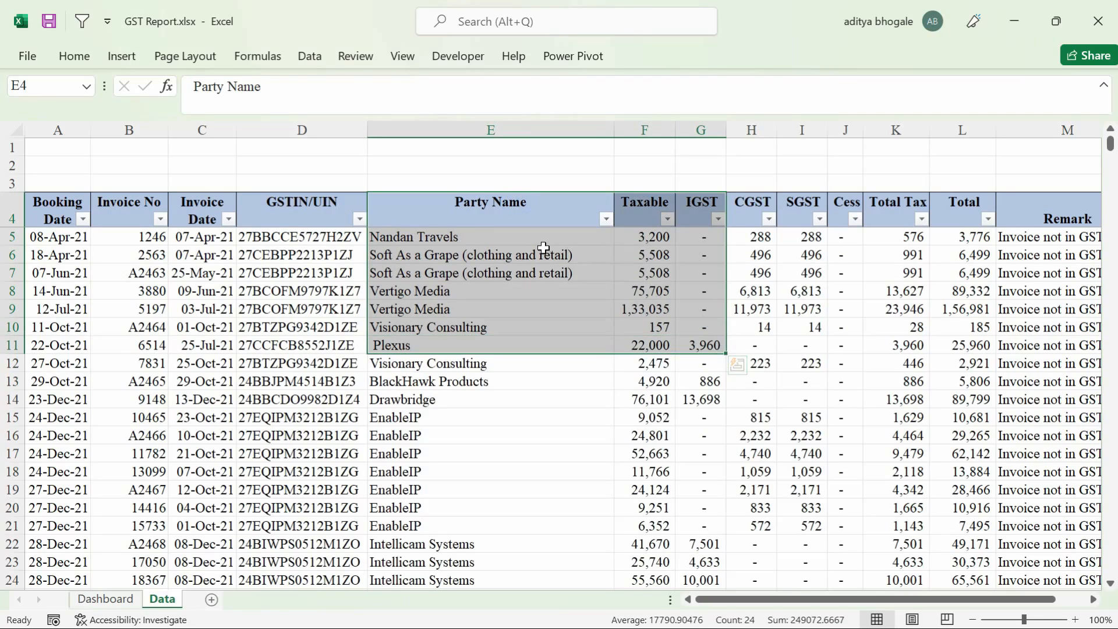
{"action": "left_click", "coordinate": [534, 237]}
{"action": "key", "text": "ctrl+shift+Down"}
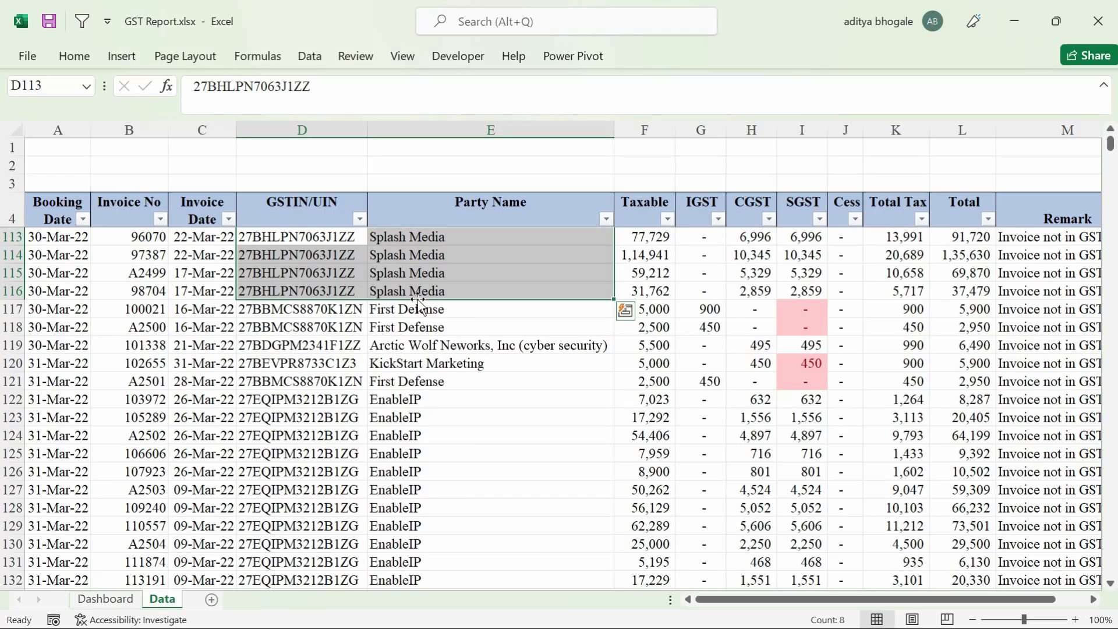
{"action": "left_click", "coordinate": [286, 229]}
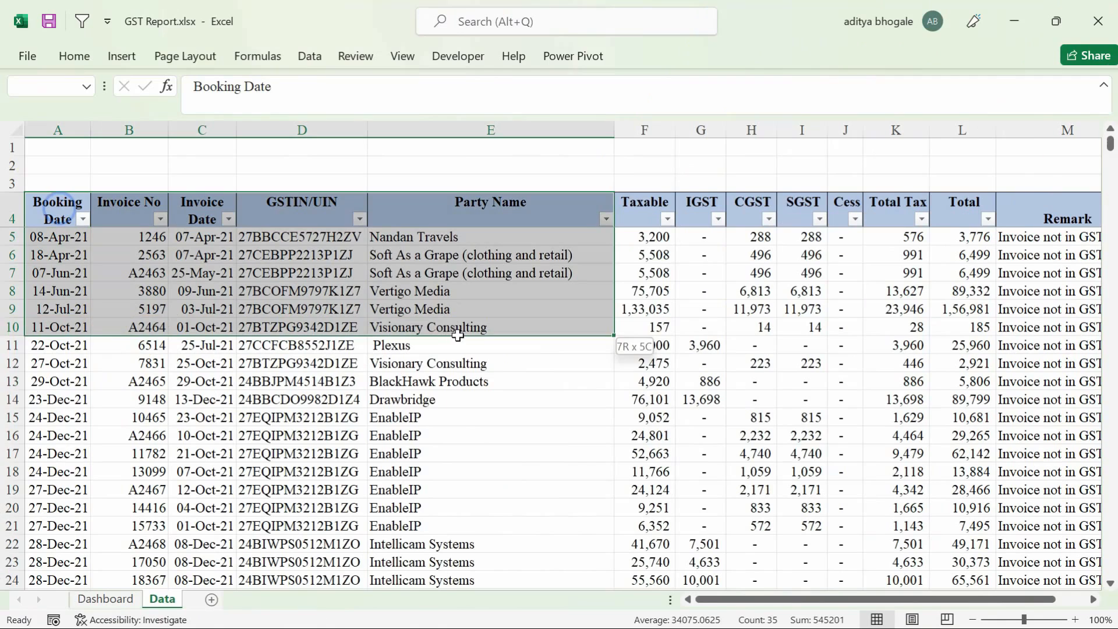
{"action": "left_click_drag", "start_coordinate": [467, 325], "coordinate": [463, 322]}
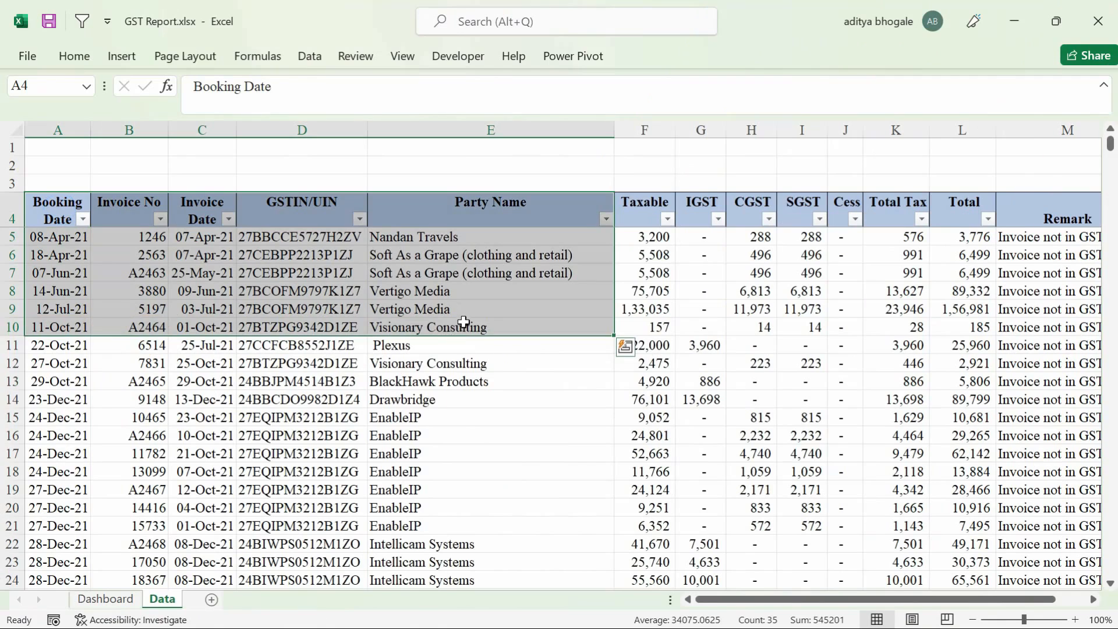
{"action": "left_click", "coordinate": [463, 322]}
{"action": "key", "text": "ctrl+Right"}
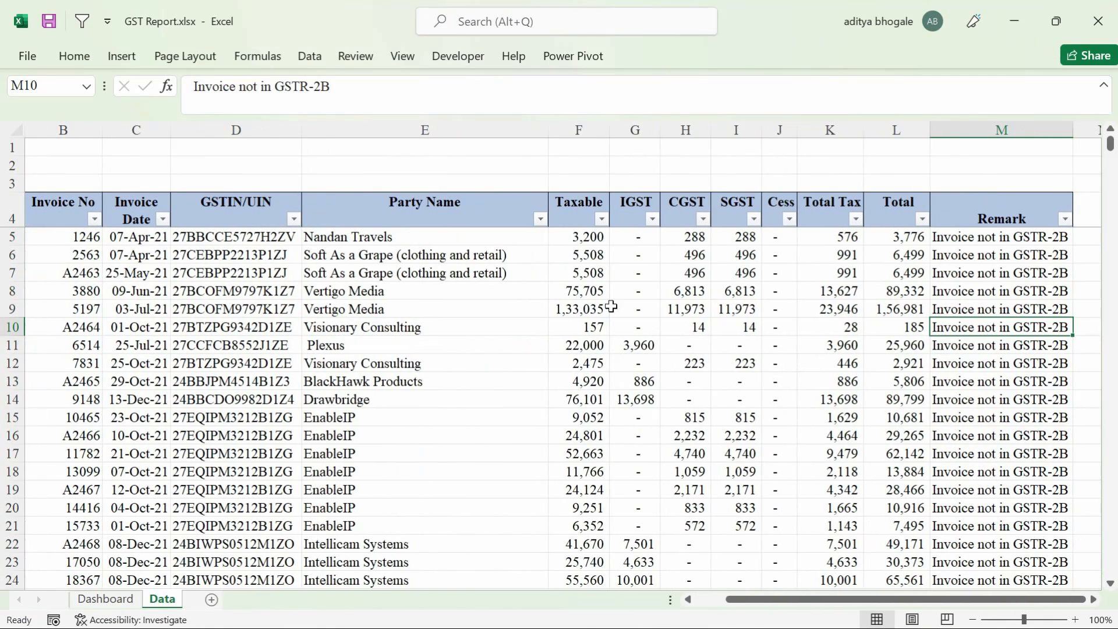
- Examine the remarks and the invoice number, date, GSTIN/UIN, party and tax columns of the mismatch entries
{"action": "left_click", "coordinate": [1035, 289]}
{"action": "key", "text": "Up"}
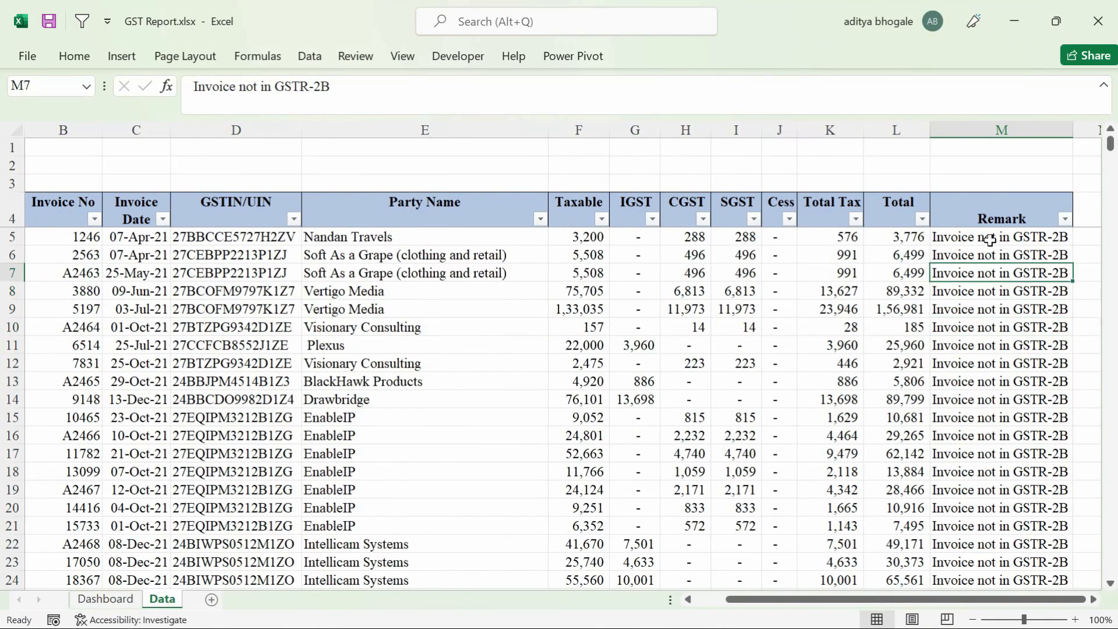
{"action": "left_click", "coordinate": [987, 236]}
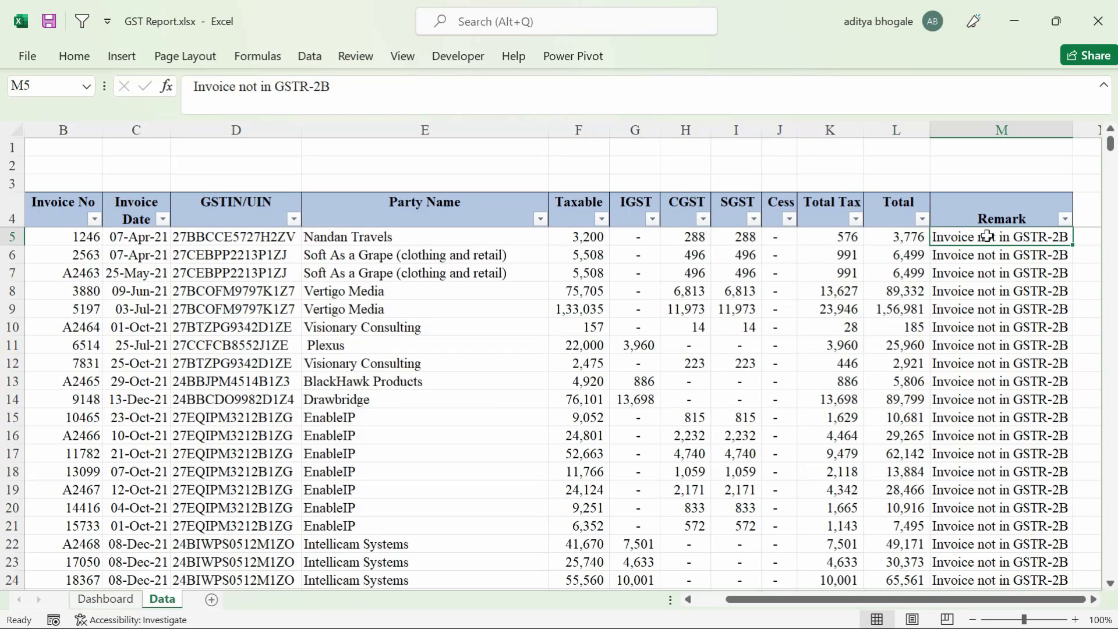
{"action": "left_click_drag", "start_coordinate": [987, 236], "coordinate": [1002, 308]}
{"action": "left_click", "coordinate": [408, 273]}
{"action": "left_click", "coordinate": [57, 236]}
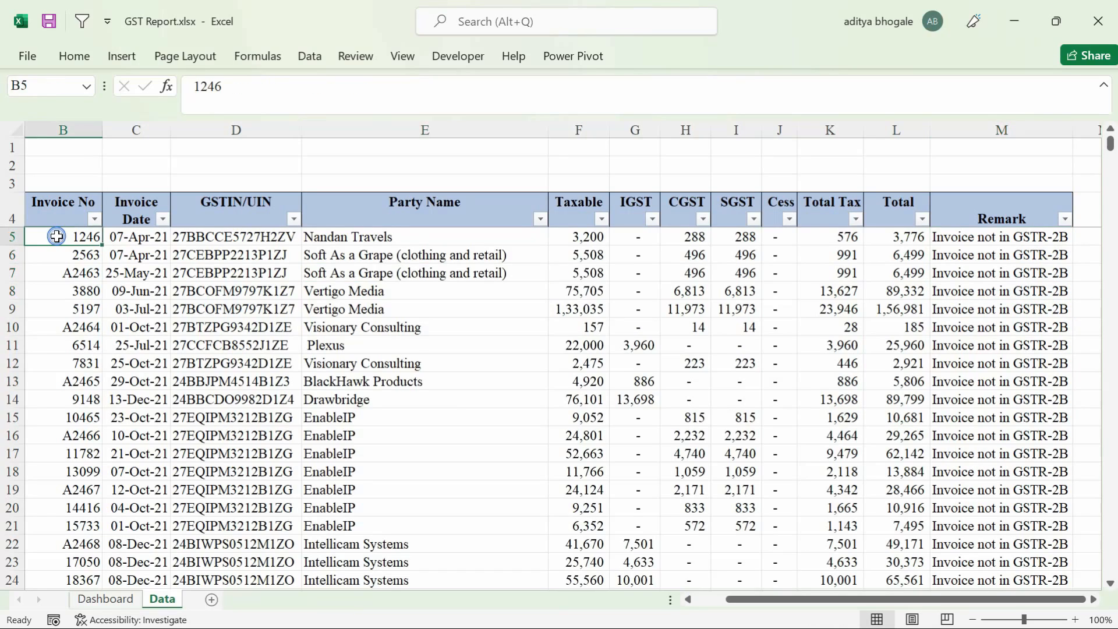
{"action": "left_click", "coordinate": [129, 240]}
{"action": "left_click", "coordinate": [220, 242]}
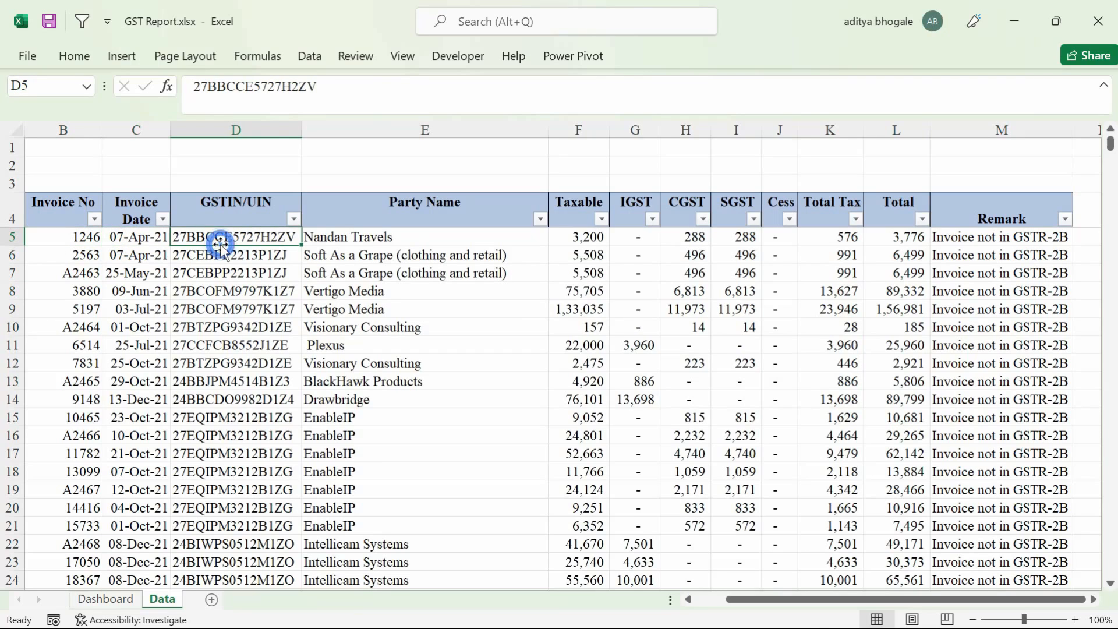
{"action": "left_click", "coordinate": [312, 244]}
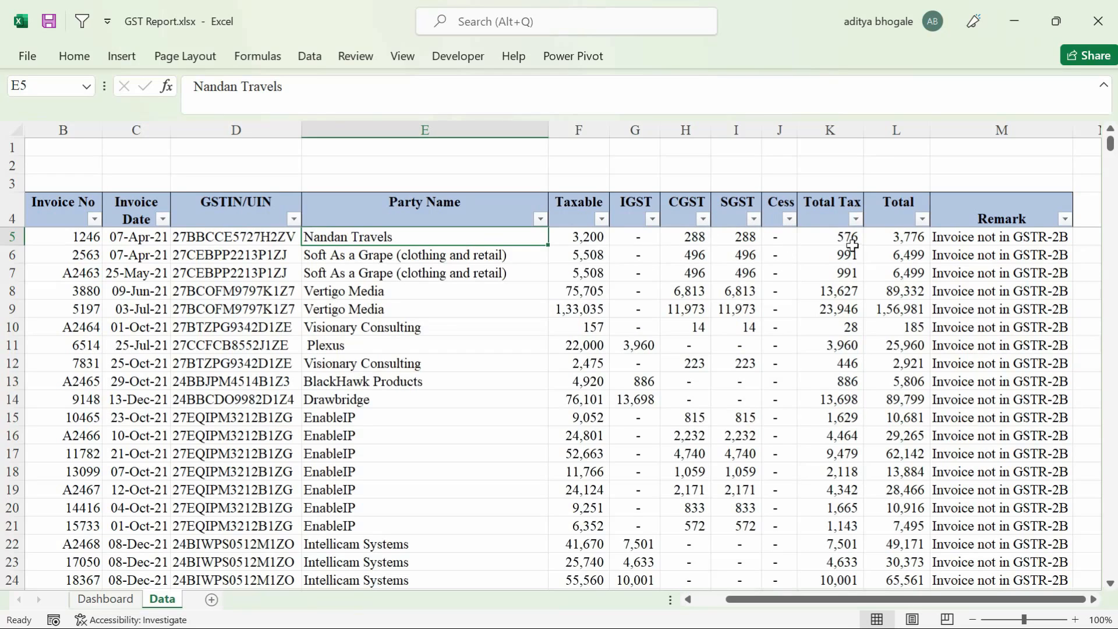
{"action": "left_click", "coordinate": [850, 242]}
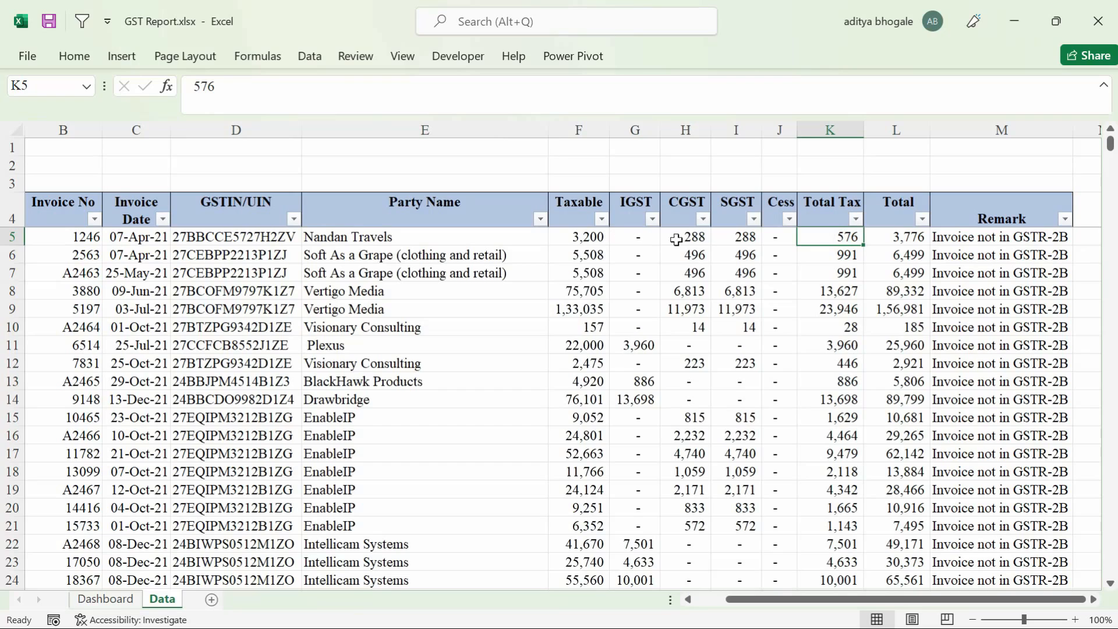
{"action": "left_click_drag", "start_coordinate": [900, 239], "coordinate": [900, 357]}
{"action": "left_click", "coordinate": [907, 352]}
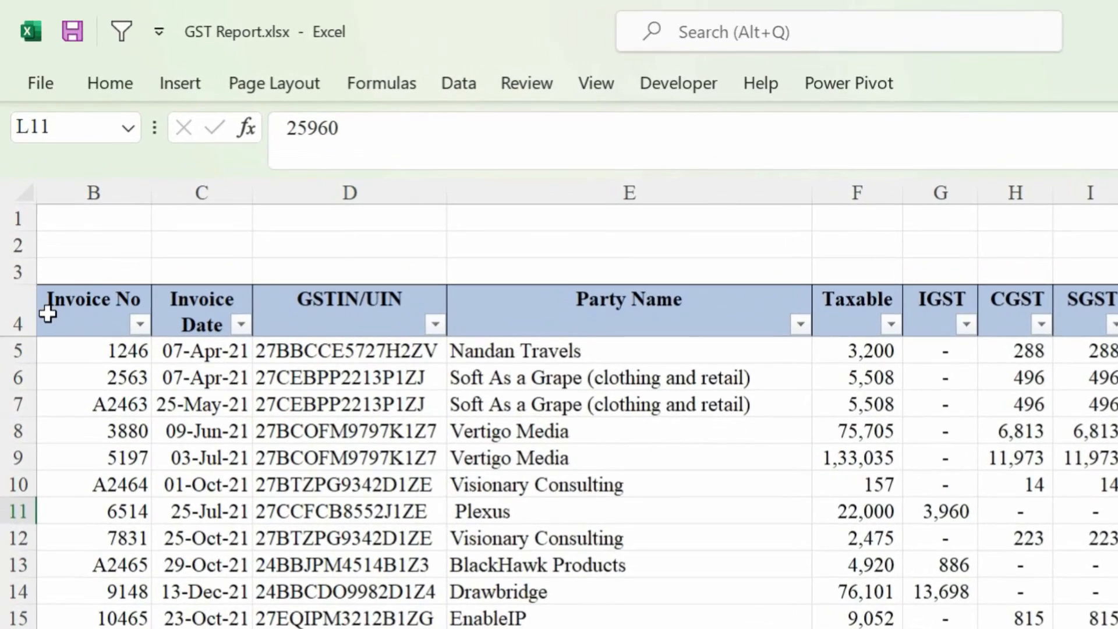
{"action": "left_click", "coordinate": [48, 314]}
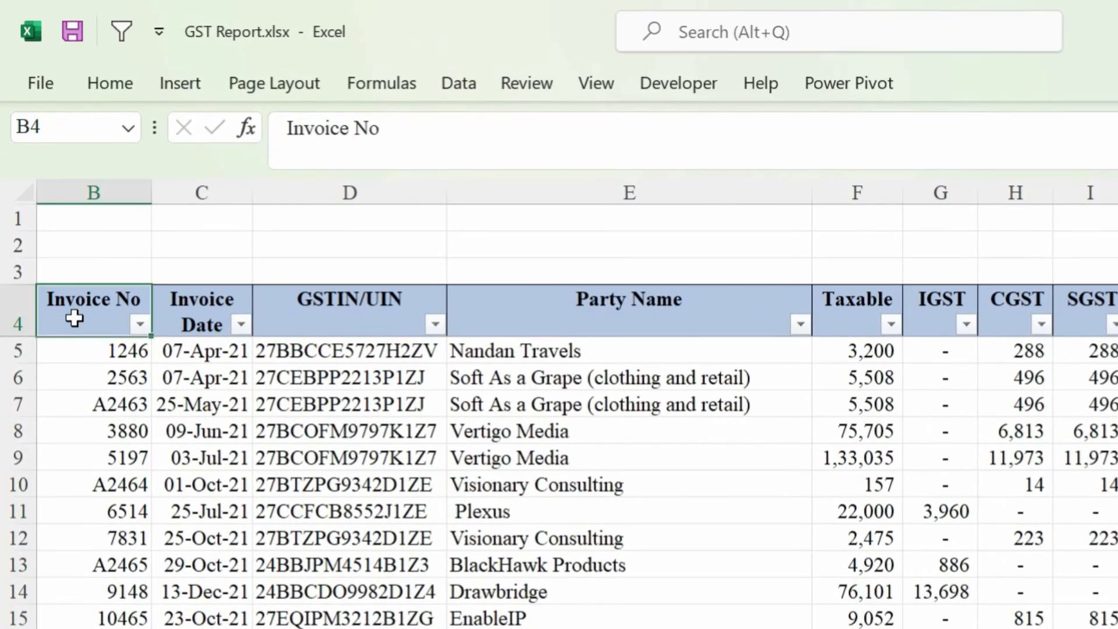
{"action": "key", "text": "Left"}
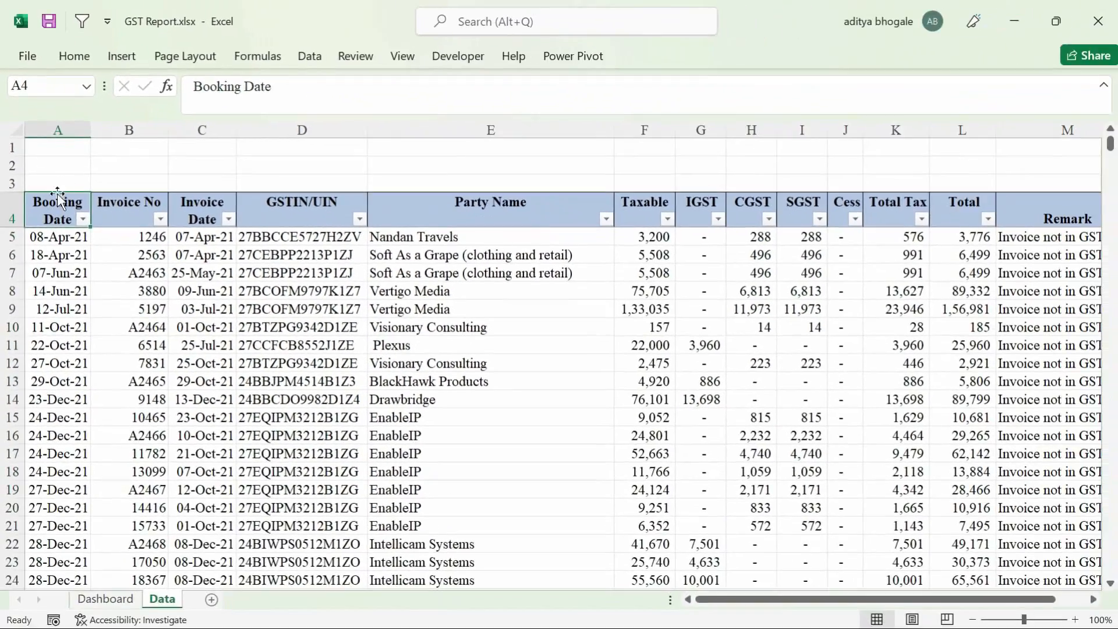
- Create a PivotTable on a new worksheet from the full invoice data range A4:M150
{"action": "left_click", "coordinate": [54, 204]}
{"action": "key", "text": "ctrl+shift+Right"}
{"action": "key", "text": "ctrl+shift+Down"}
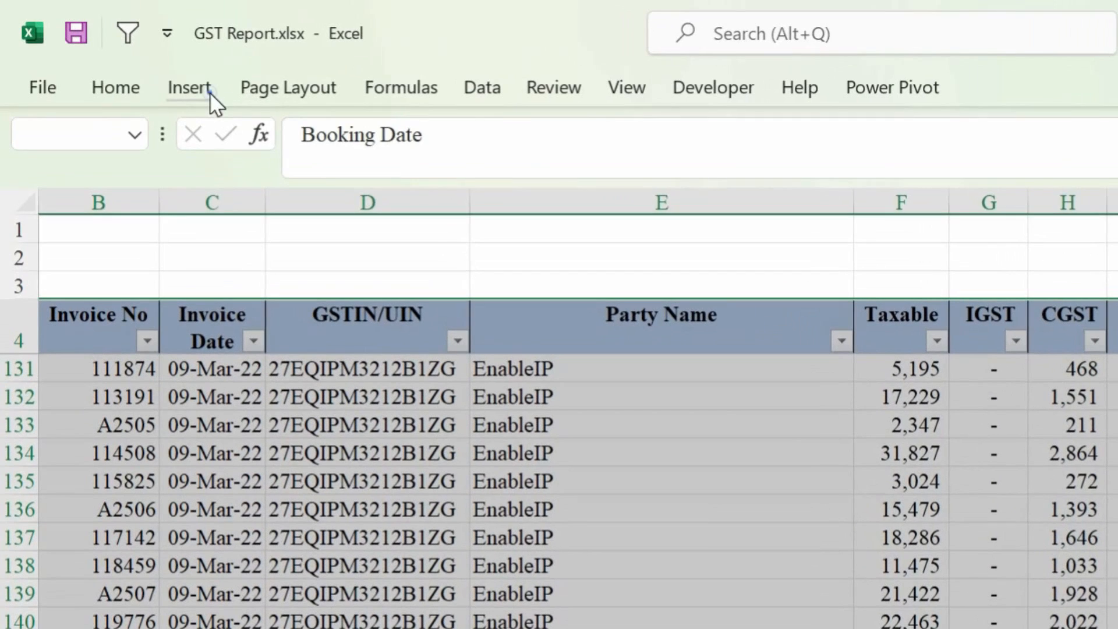
{"action": "left_click", "coordinate": [134, 59]}
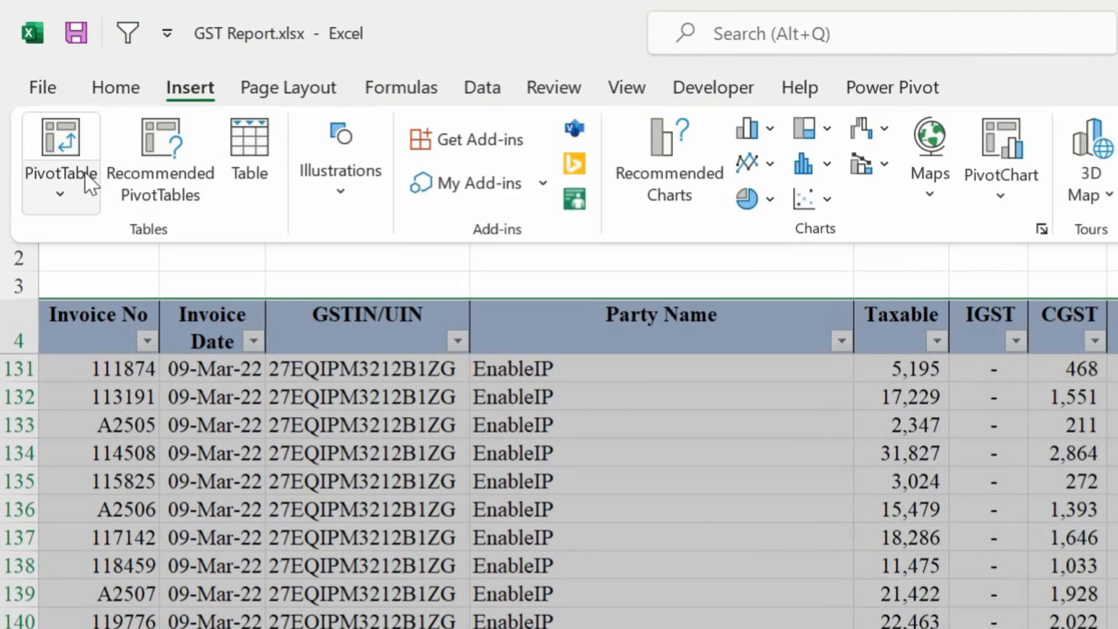
{"action": "left_click", "coordinate": [82, 169]}
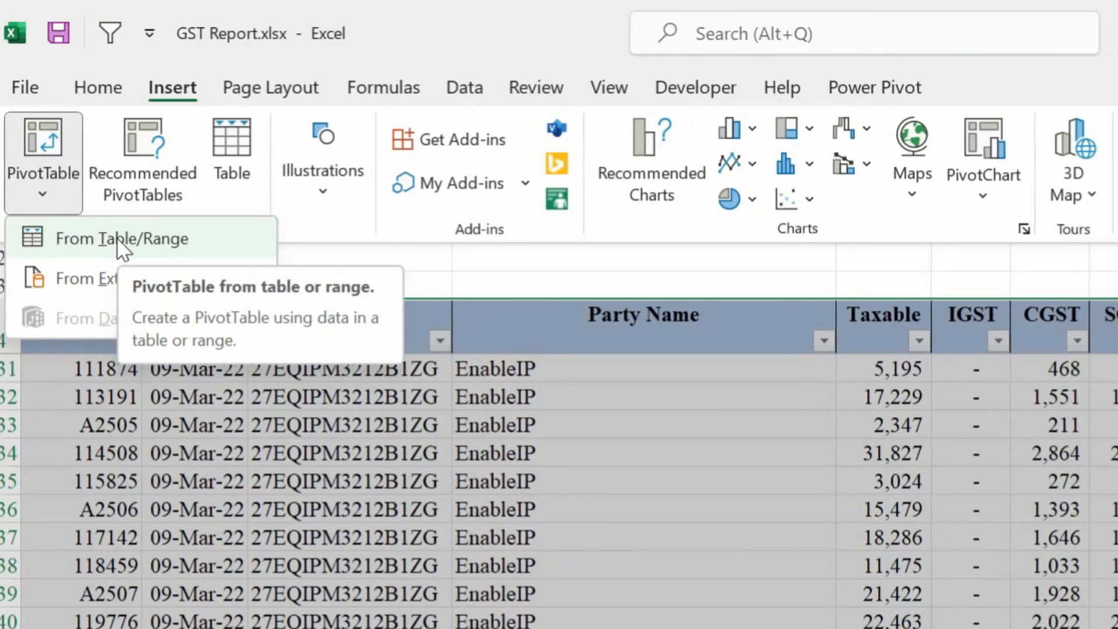
{"action": "left_click", "coordinate": [132, 239]}
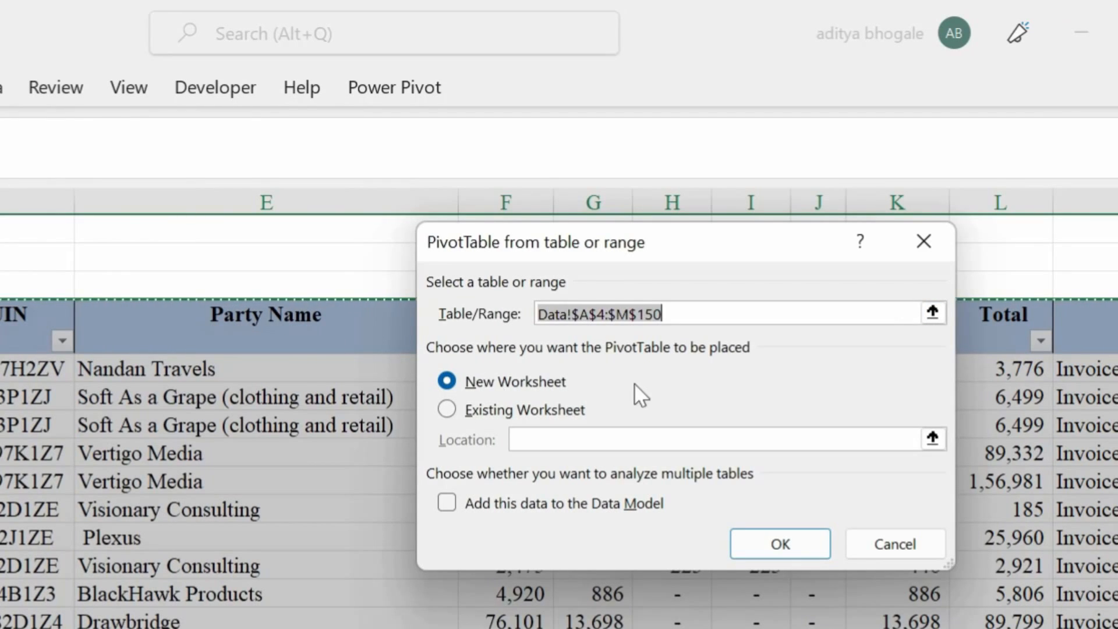
{"action": "left_click", "coordinate": [798, 544]}
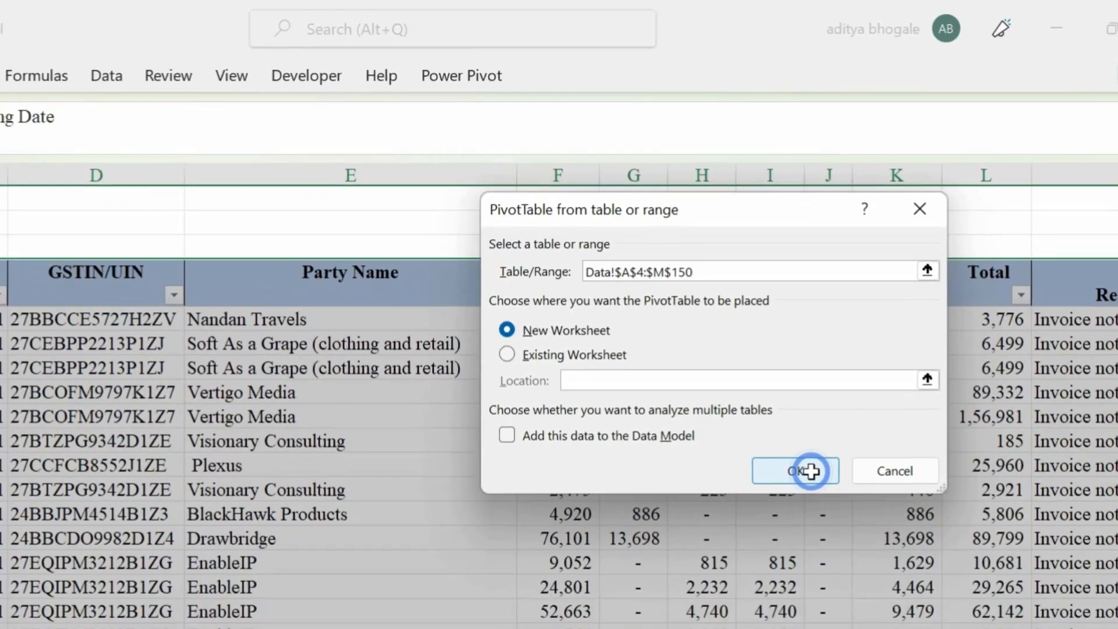
- Add Party Name and GSTIN/UIN as PivotTable row fields, with Party Name first
{"action": "left_click_drag", "start_coordinate": [854, 305], "coordinate": [889, 541]}
{"action": "left_click_drag", "start_coordinate": [851, 289], "coordinate": [897, 543]}
{"action": "left_click", "coordinate": [98, 293]}
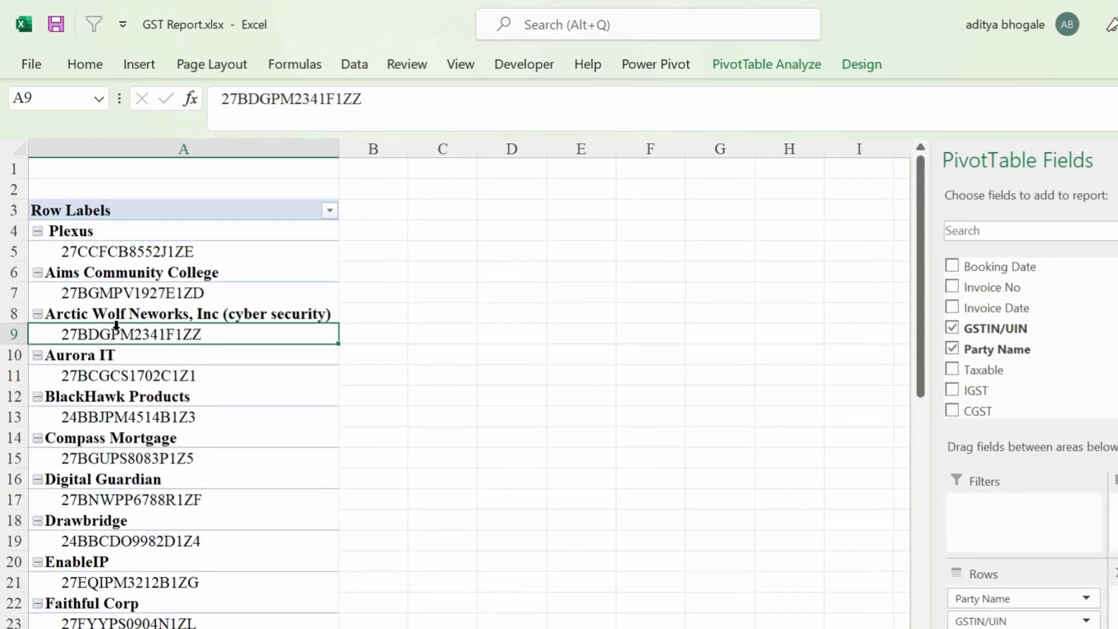
- Set the PivotTable's display options to the classic PivotTable layout
{"action": "right_click", "coordinate": [147, 410]}
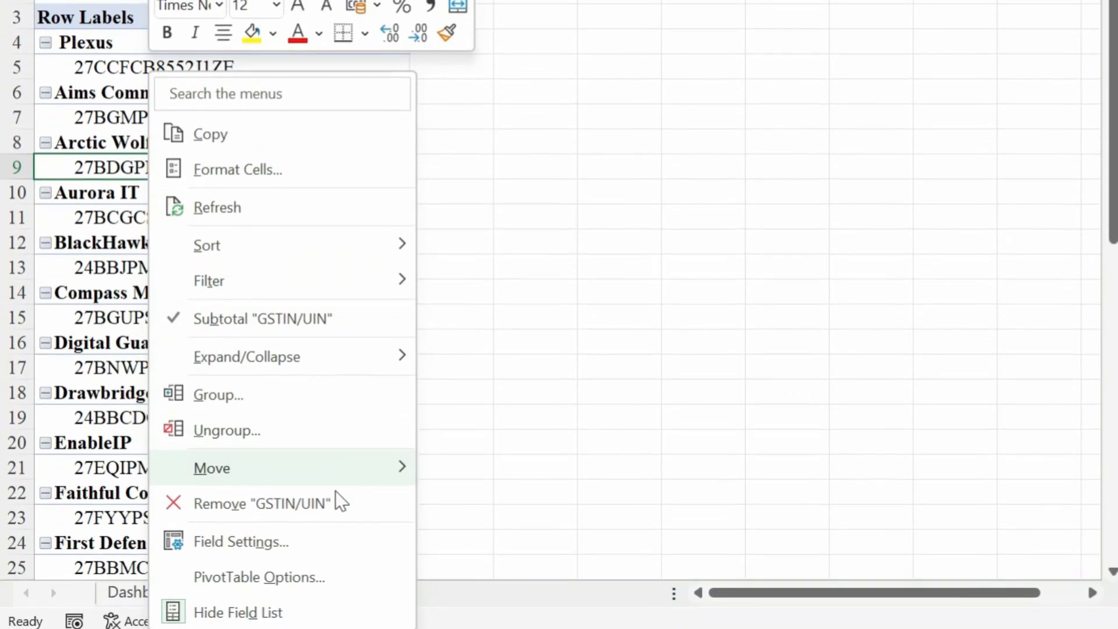
{"action": "left_click", "coordinate": [293, 575]}
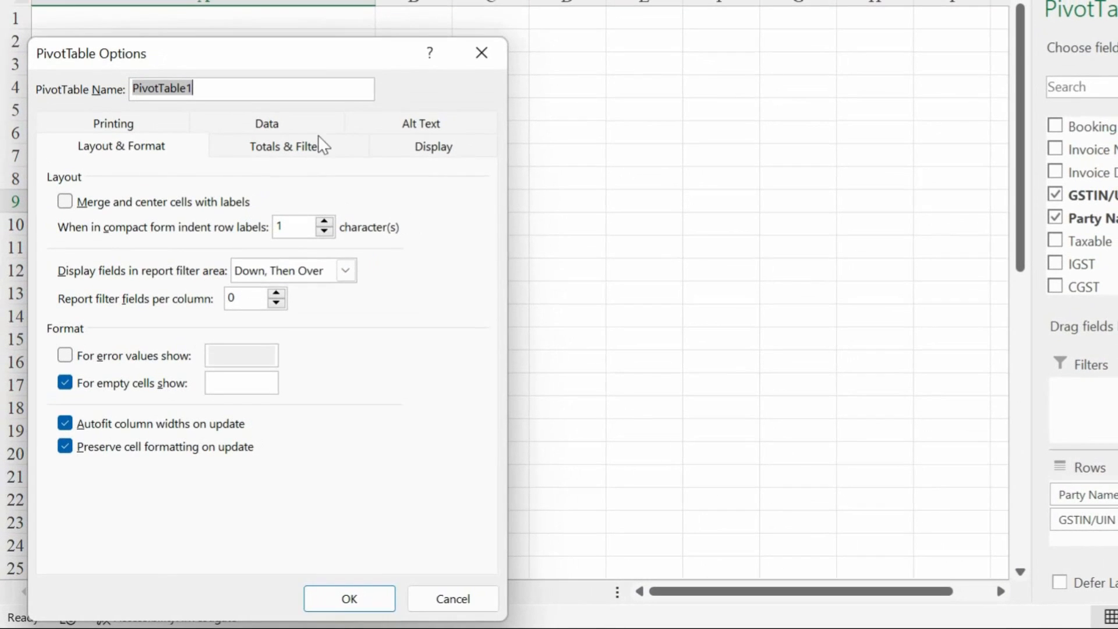
{"action": "left_click", "coordinate": [439, 152]}
{"action": "left_click", "coordinate": [66, 326]}
{"action": "left_click", "coordinate": [375, 600]}
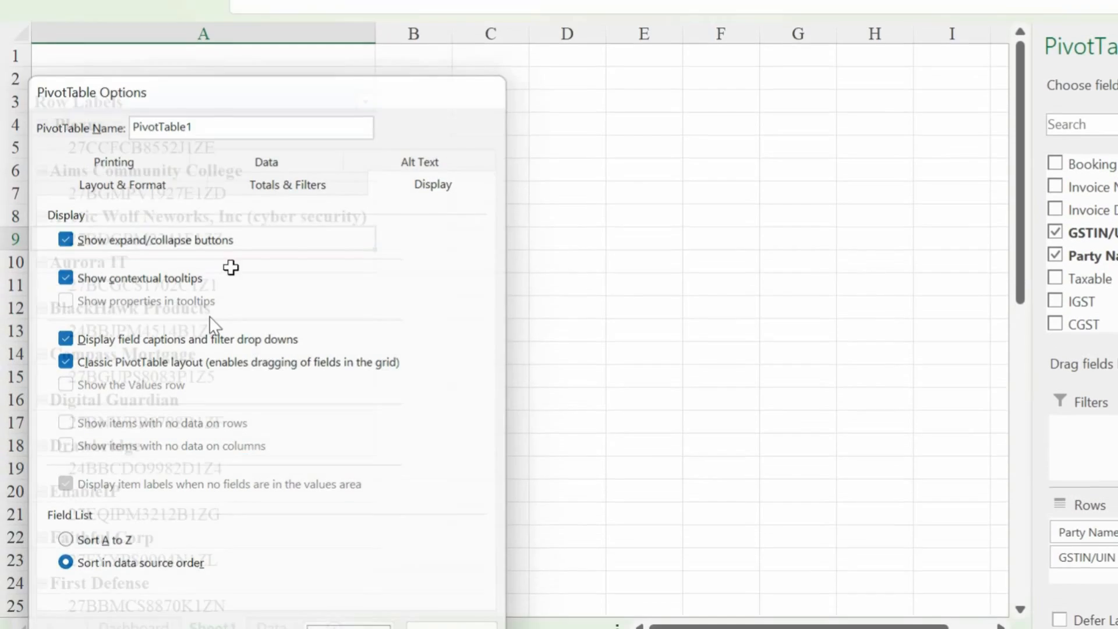
- Turn off subtotals in the PivotTable
{"action": "left_click", "coordinate": [955, 70]}
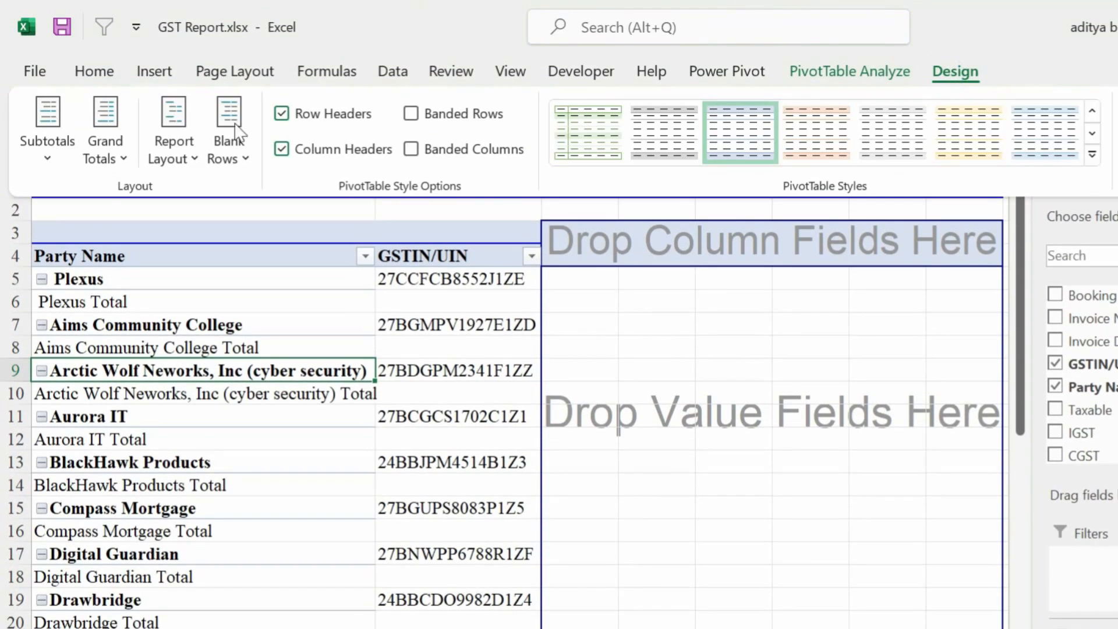
{"action": "left_click", "coordinate": [46, 124]}
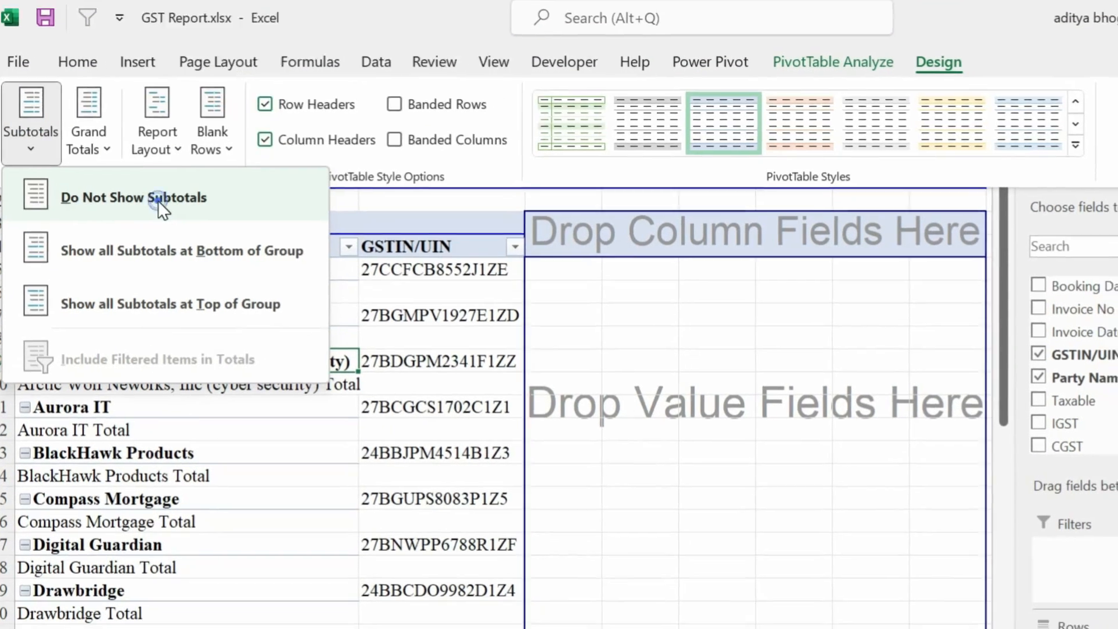
{"action": "left_click", "coordinate": [177, 217]}
- Add the Total Tax field to the PivotTable values as a sum
{"action": "left_click_drag", "start_coordinate": [1096, 186], "coordinate": [1095, 243]}
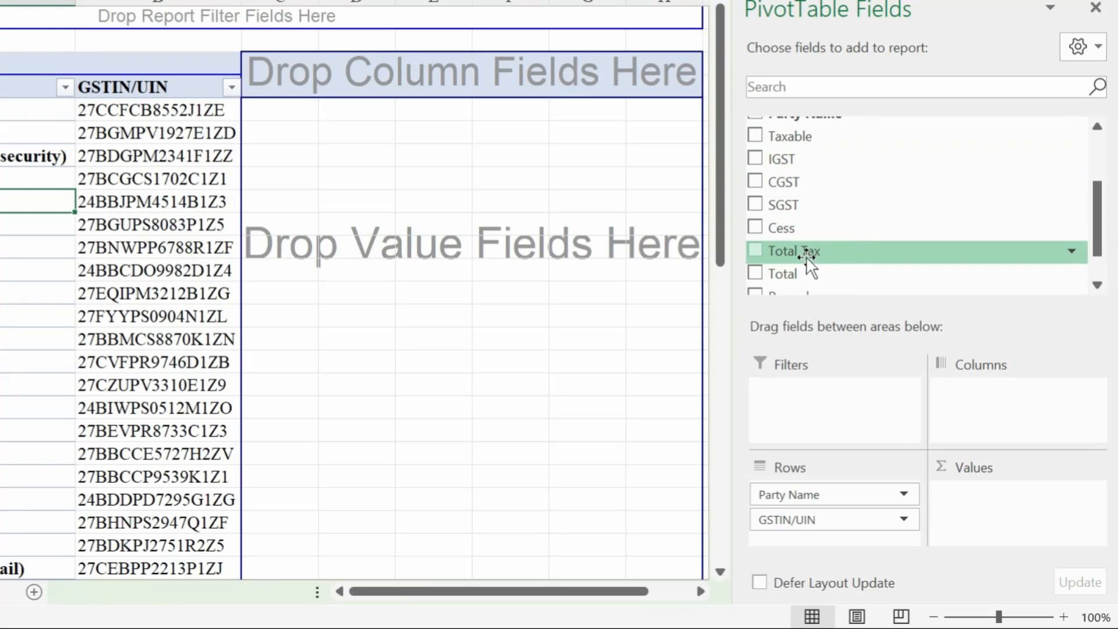
{"action": "left_click_drag", "start_coordinate": [790, 251], "coordinate": [990, 516]}
{"action": "left_click", "coordinate": [468, 218]}
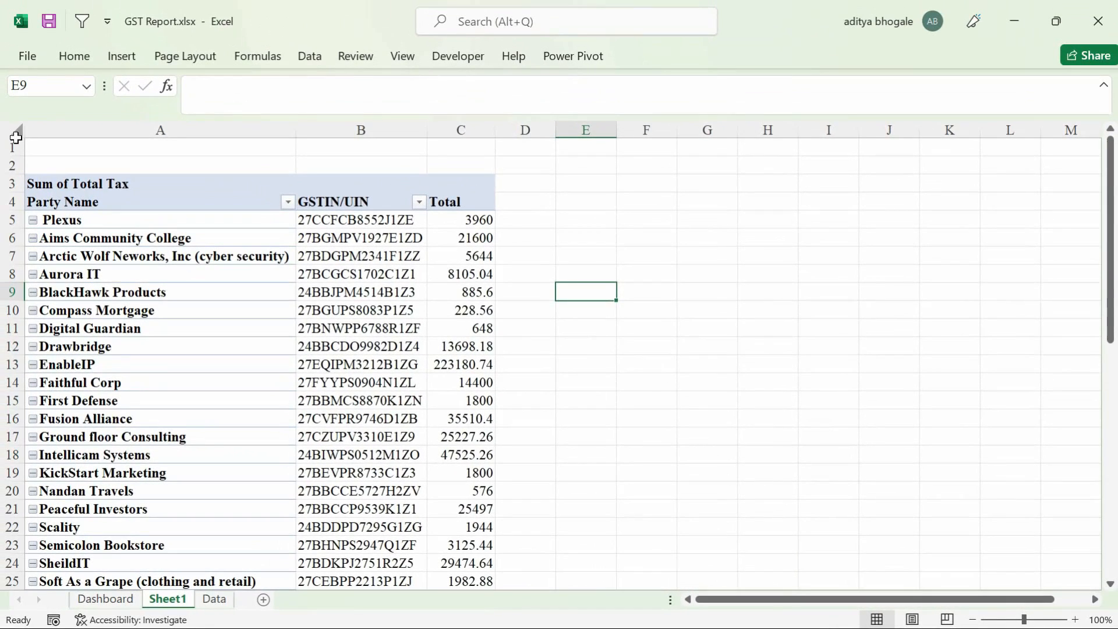
- Copy the entire PivotTable worksheet and paste it over itself as values only
{"action": "left_click", "coordinate": [16, 129]}
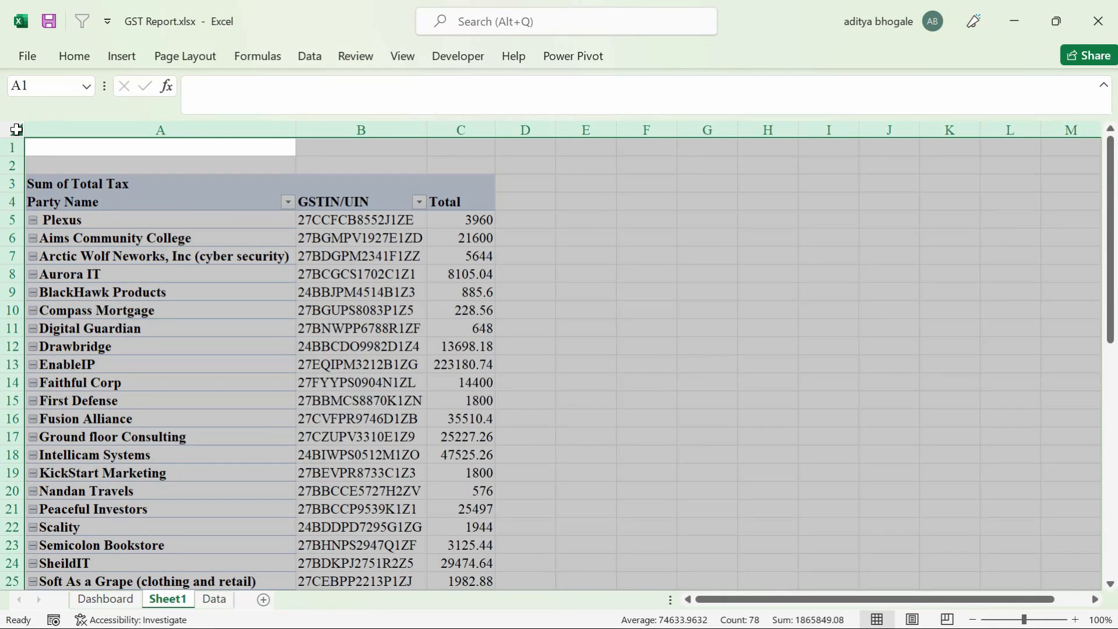
{"action": "key", "text": "ctrl+c"}
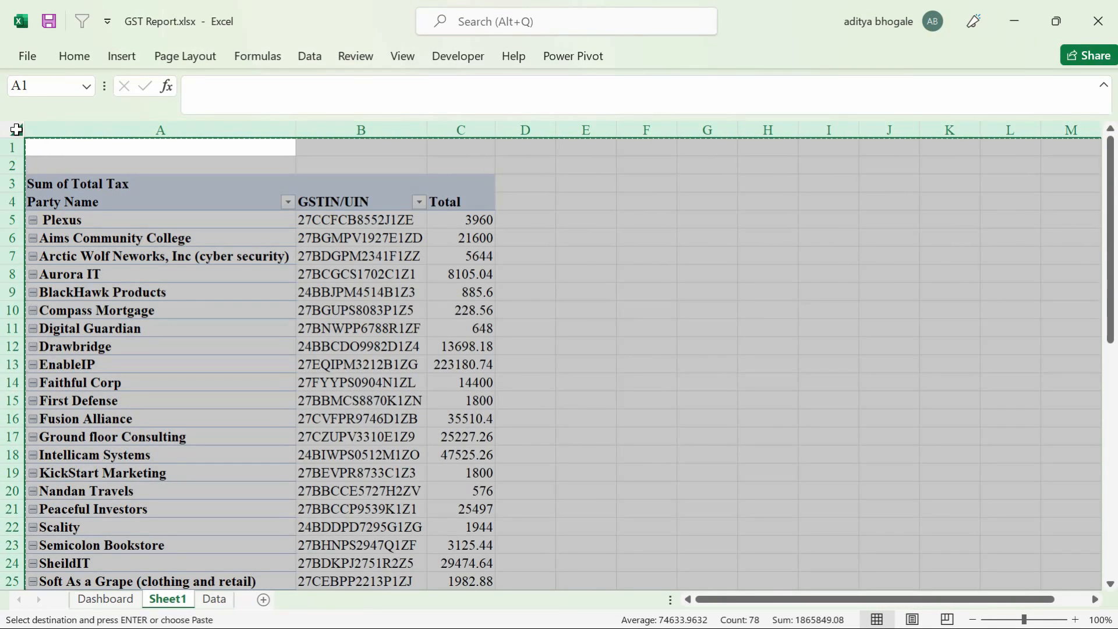
{"action": "key", "text": "ctrl+alt+v"}
{"action": "key", "text": "v"}
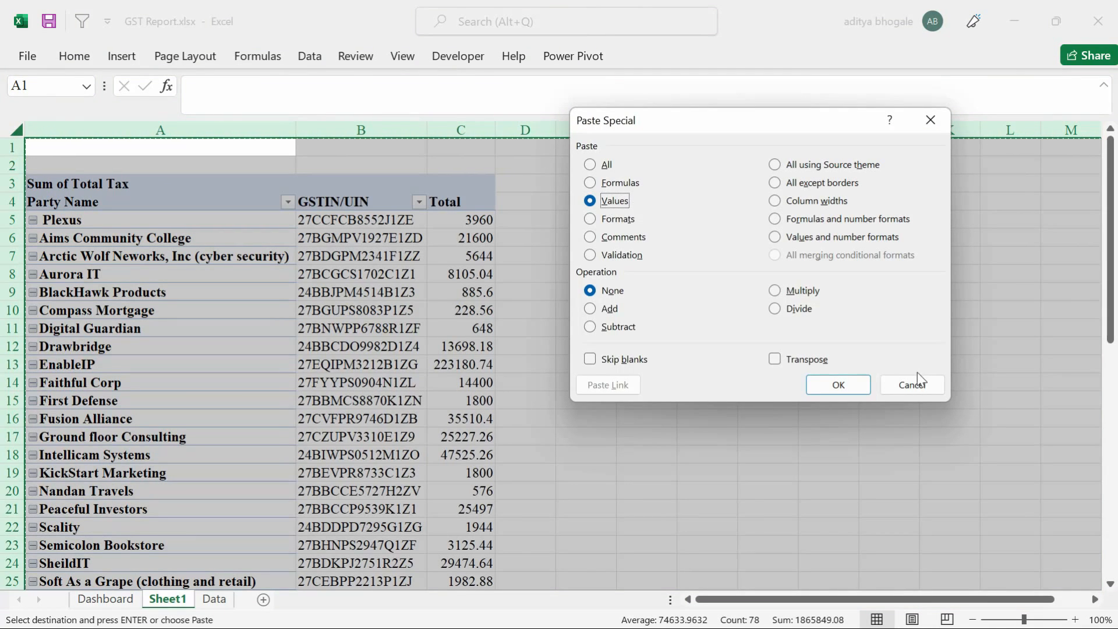
{"action": "key", "text": "Return"}
- Rename the summary worksheet as Top Sheet
{"action": "left_click", "coordinate": [647, 291]}
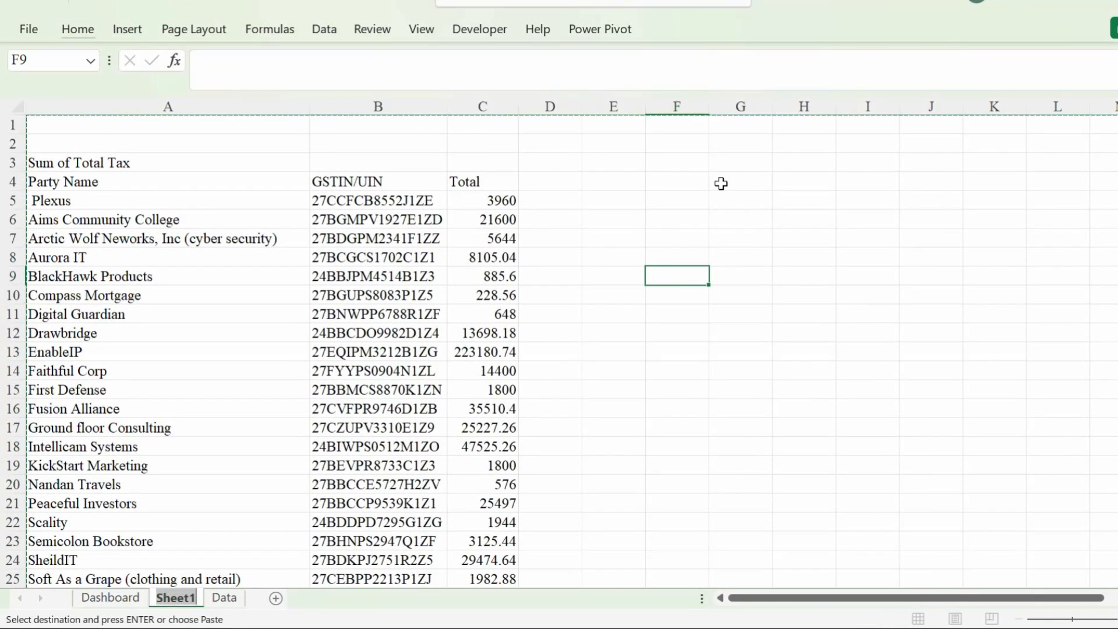
{"action": "type", "text": "Top Sheet"}
{"action": "key", "text": "Return"}
- Replace the Sum of Total Tax label with pasted headings ABC LTD, GST Mismatch Statement and Apr-21 to Mar-22 in rows 1–3, and bold ABC LTD
{"action": "left_click", "coordinate": [128, 163]}
{"action": "key", "text": "Delete"}
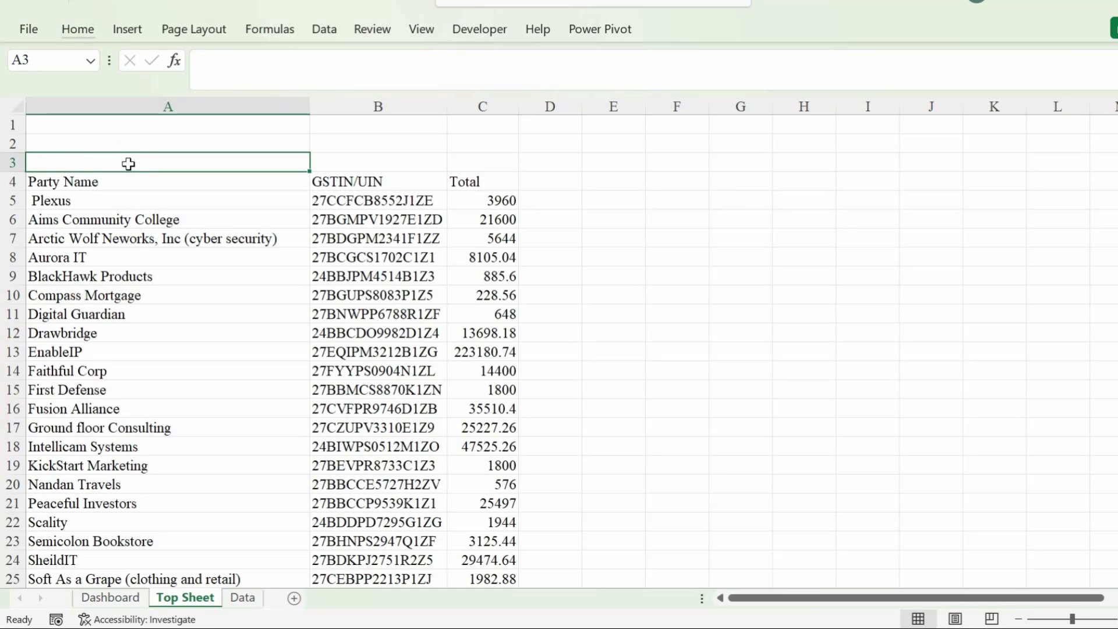
{"action": "left_click_drag", "start_coordinate": [158, 124], "coordinate": [156, 154]}
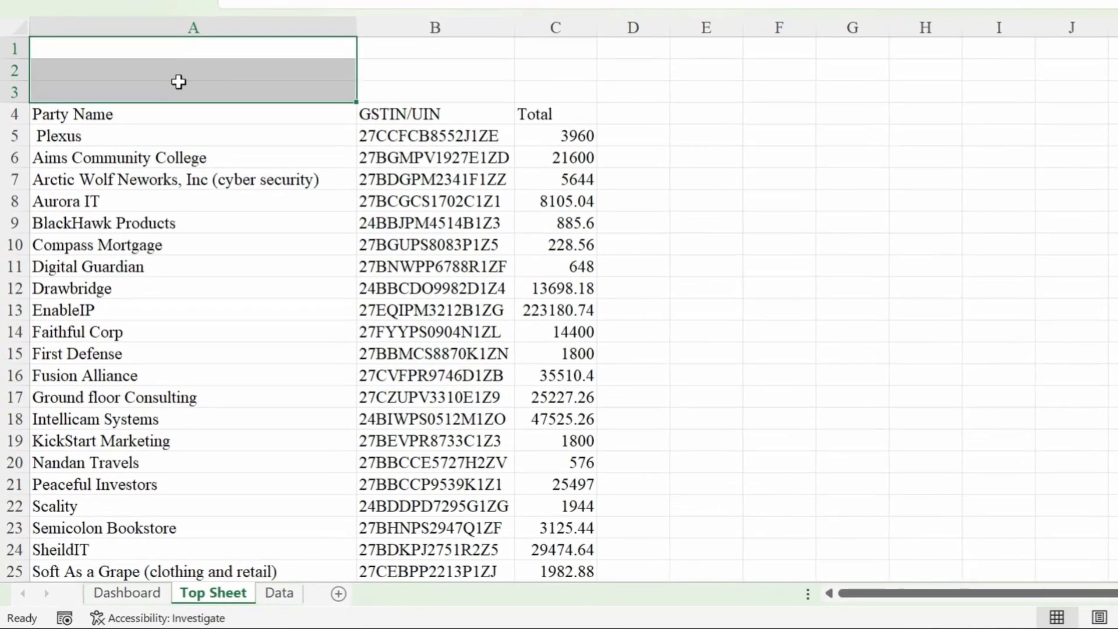
{"action": "key", "text": "ctrl+v"}
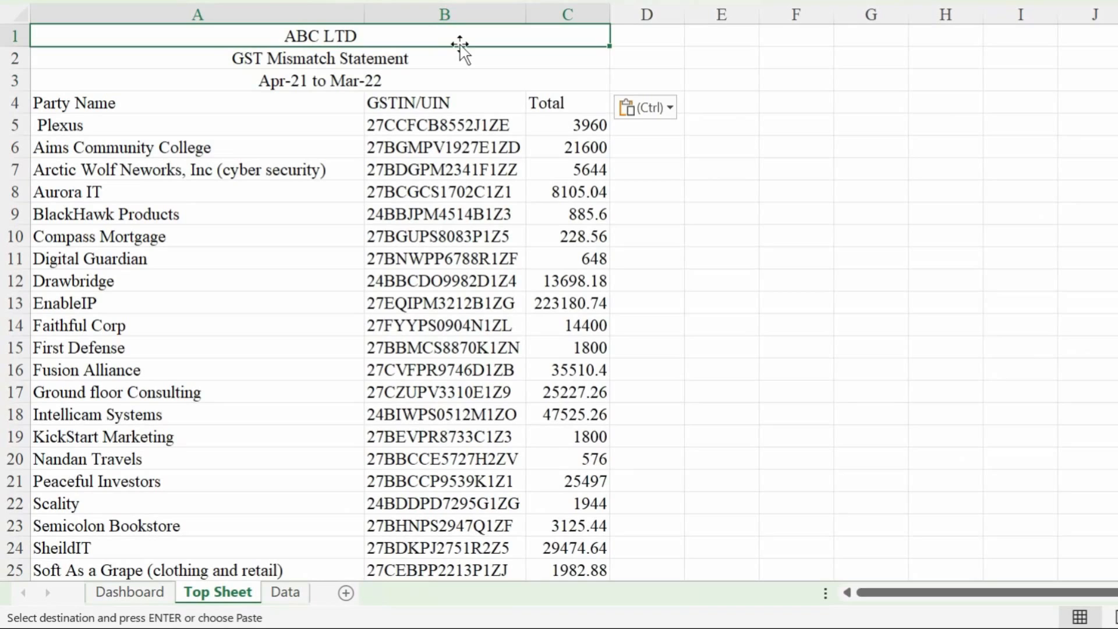
{"action": "key", "text": "ctrl+b"}
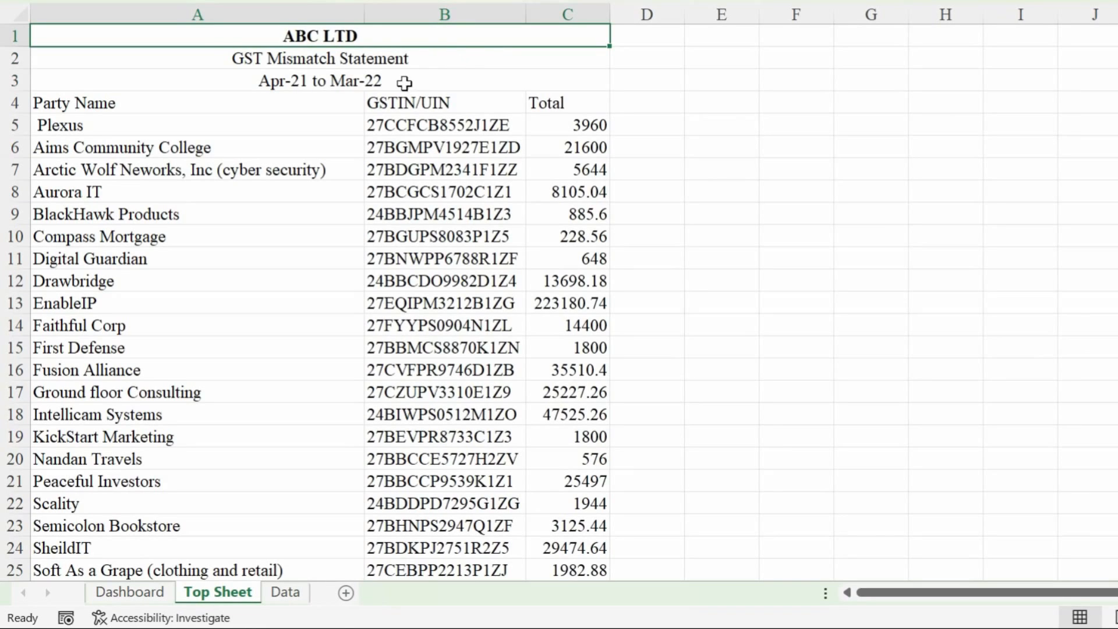
{"action": "left_click", "coordinate": [288, 64]}
{"action": "left_click_drag", "start_coordinate": [140, 124], "coordinate": [557, 324]}
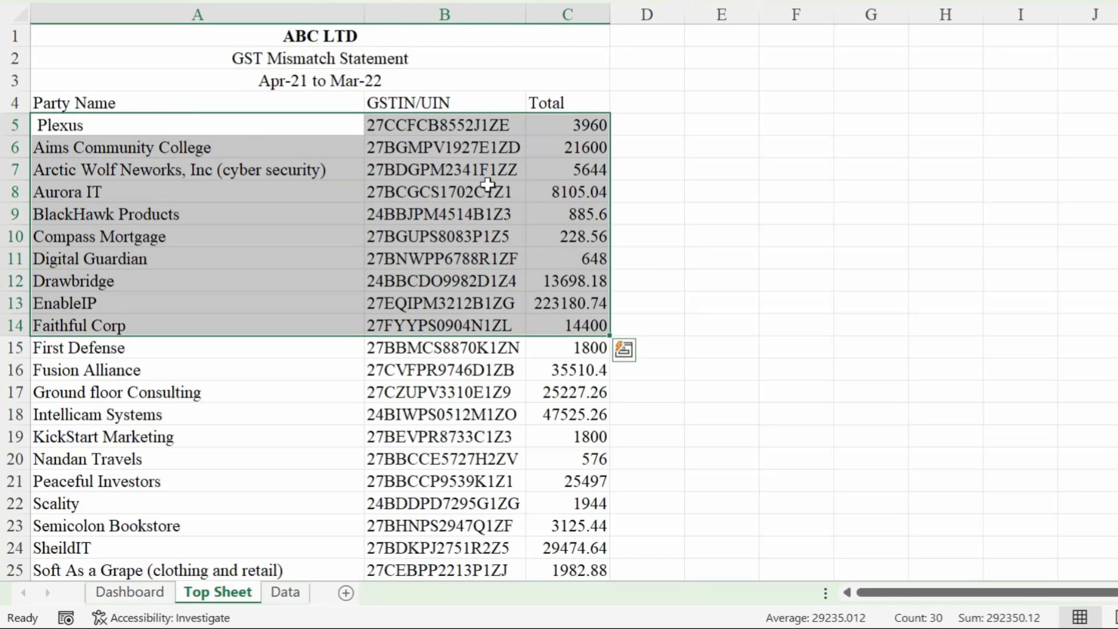
{"action": "left_click", "coordinate": [351, 55]}
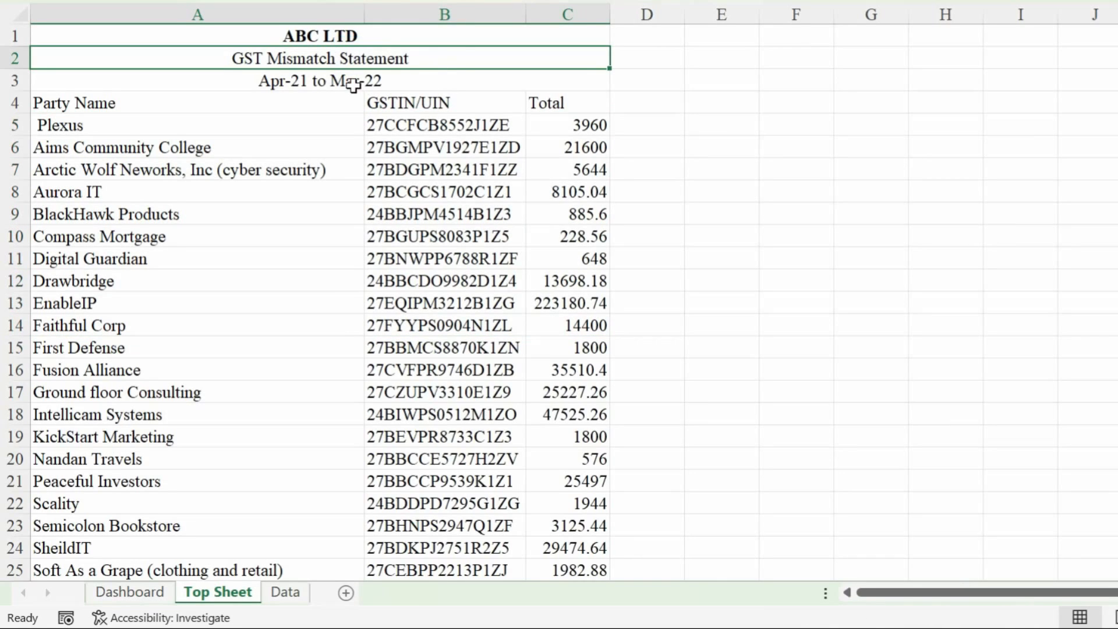
- Insert a blank column before the Party Name column
{"action": "left_click", "coordinate": [233, 14]}
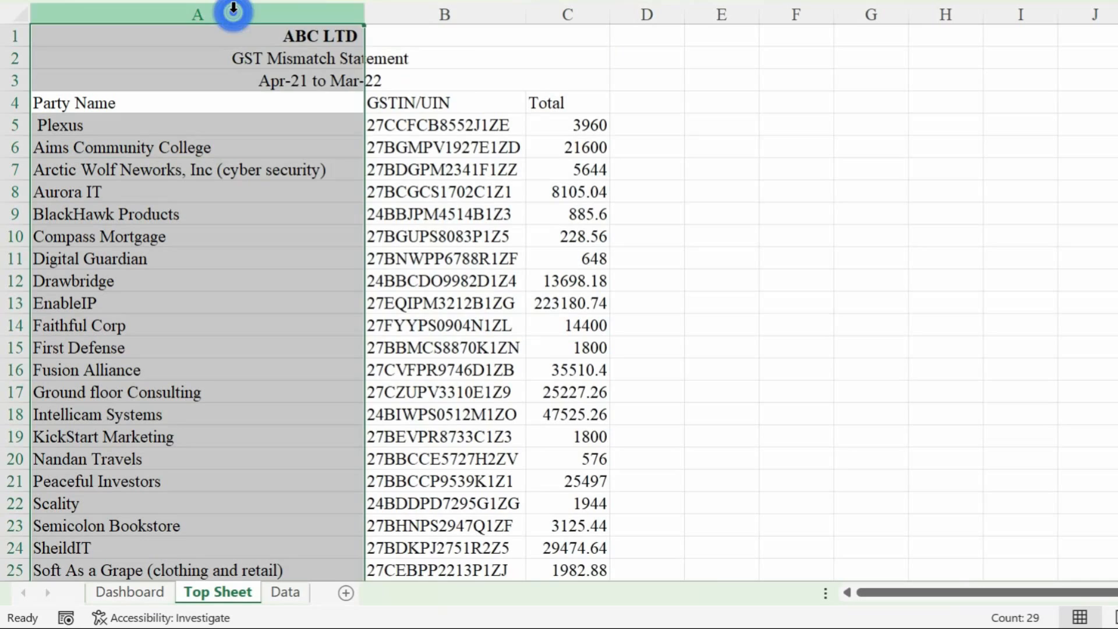
{"action": "right_click", "coordinate": [234, 17]}
{"action": "left_click", "coordinate": [303, 233]}
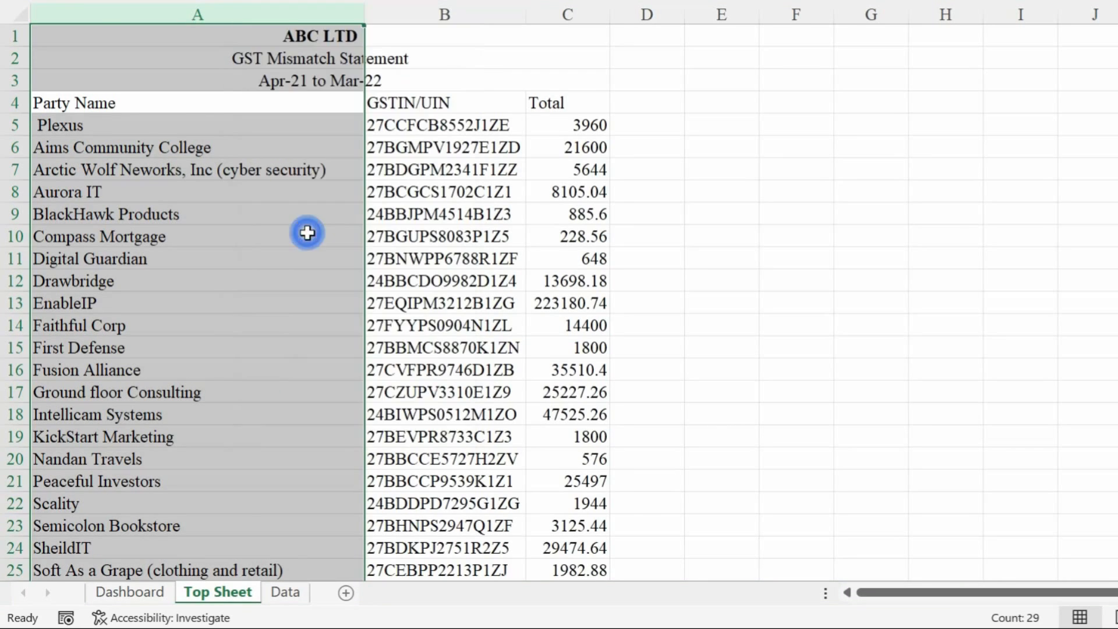
{"action": "left_click_drag", "start_coordinate": [60, 105], "coordinate": [60, 237]}
{"action": "left_click_drag", "start_coordinate": [659, 103], "coordinate": [655, 167]}
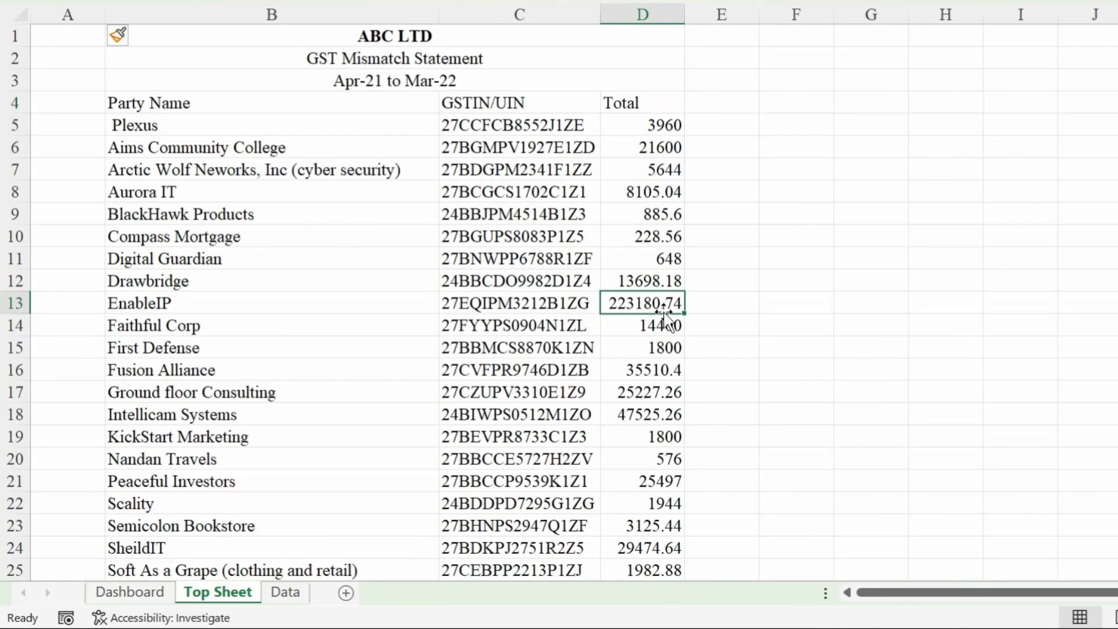
{"action": "left_click", "coordinate": [664, 126]}
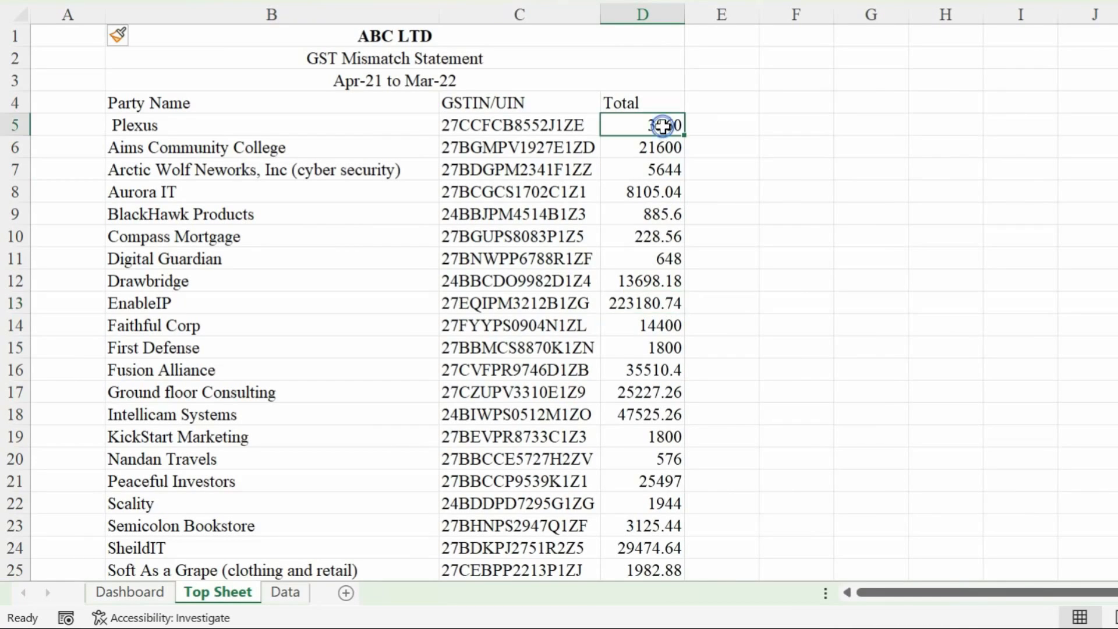
- Sort the party rows with their headers, excluding the Grand Total row, by Total from Largest to Smallest
{"action": "left_click", "coordinate": [223, 106]}
{"action": "key", "text": "ctrl+shift+Right"}
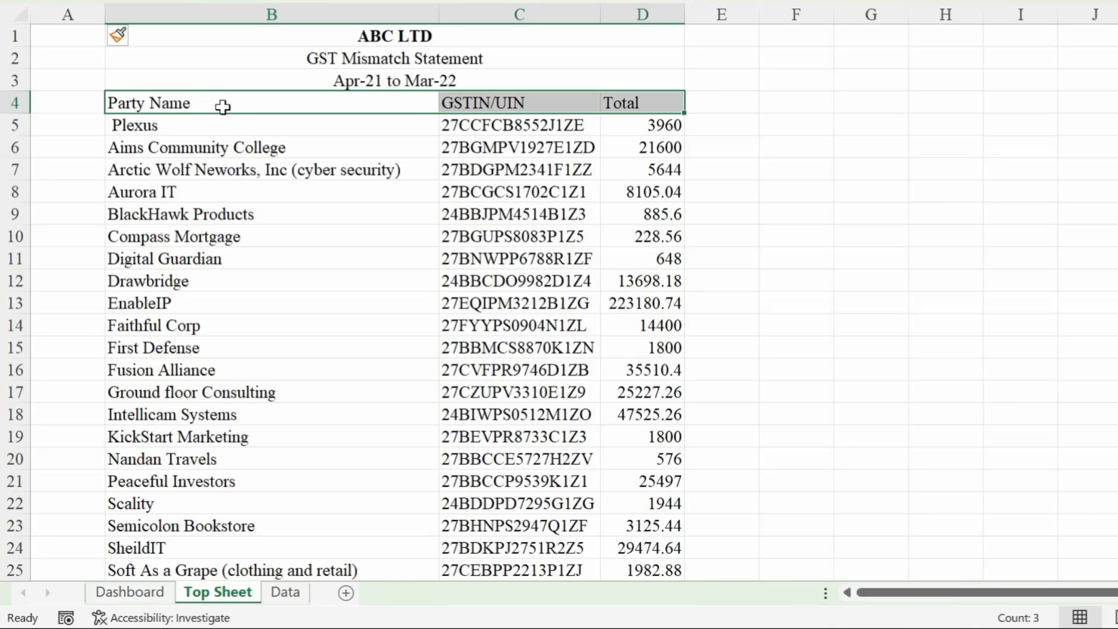
{"action": "key", "text": "ctrl+shift+Down"}
{"action": "key", "text": "shift+Up"}
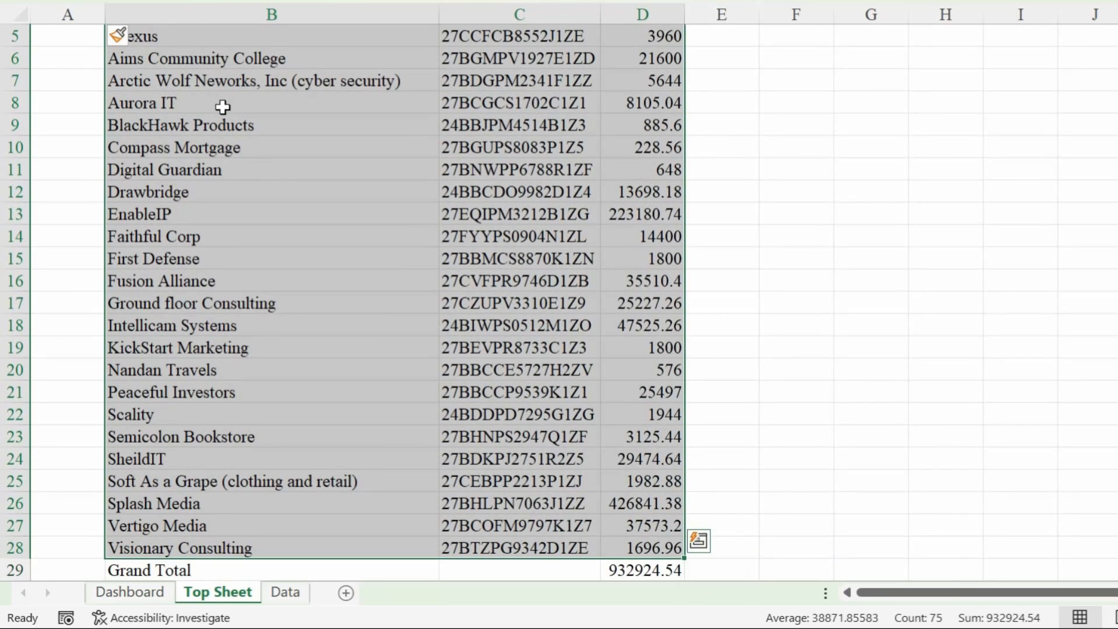
{"action": "scroll", "coordinate": [99, 200], "scroll_direction": "down", "scroll_amount": 2}
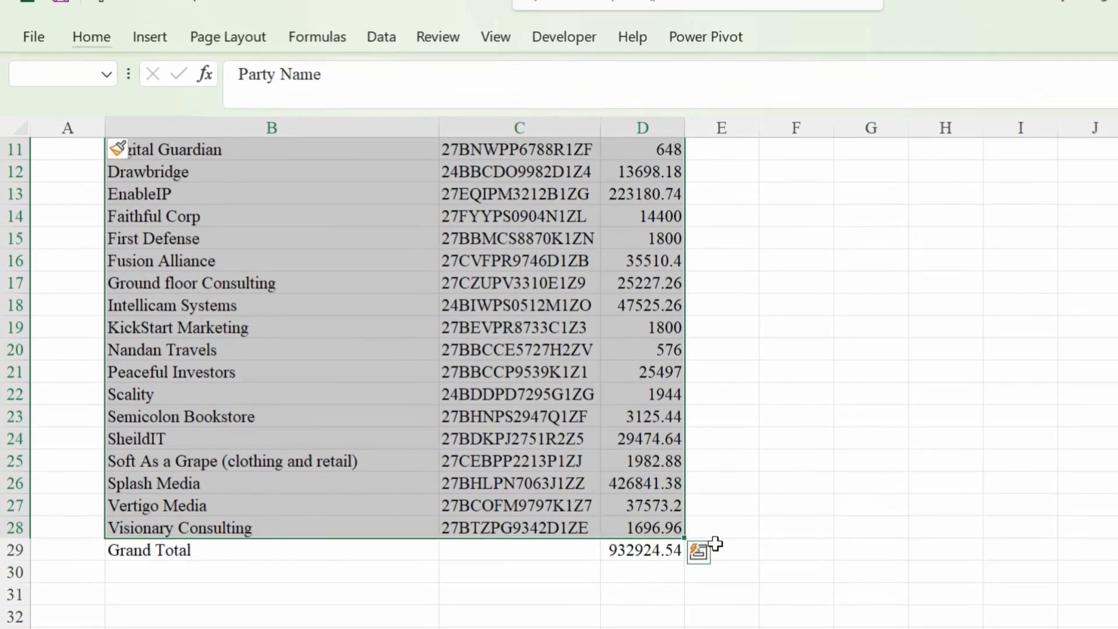
{"action": "scroll", "coordinate": [716, 452], "scroll_direction": "up", "scroll_amount": 2}
{"action": "left_click", "coordinate": [28, 73]}
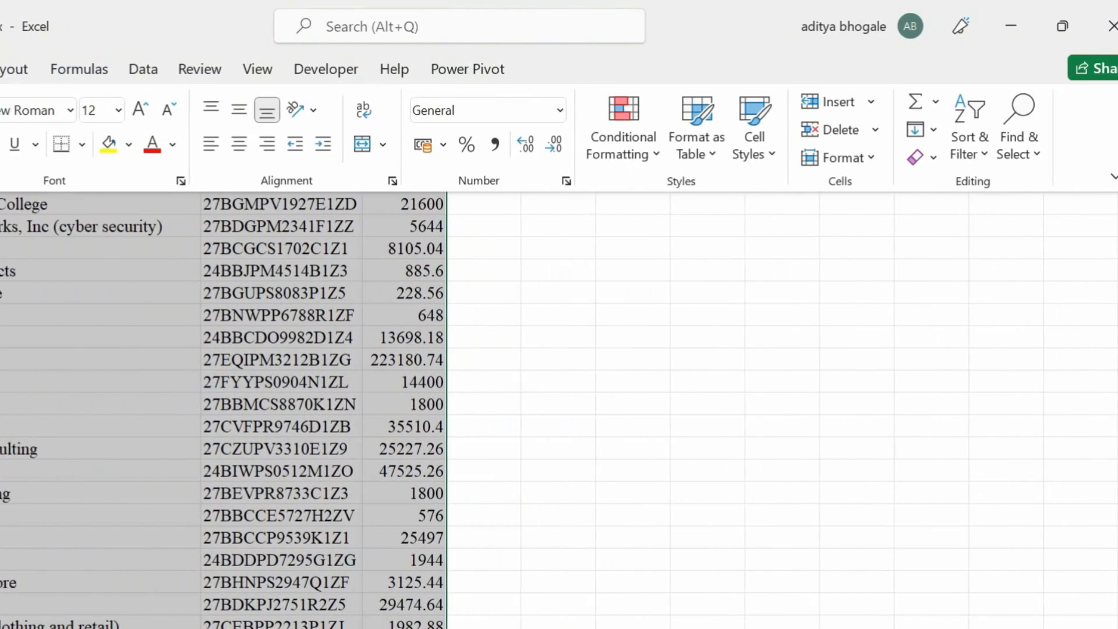
{"action": "left_click", "coordinate": [950, 143]}
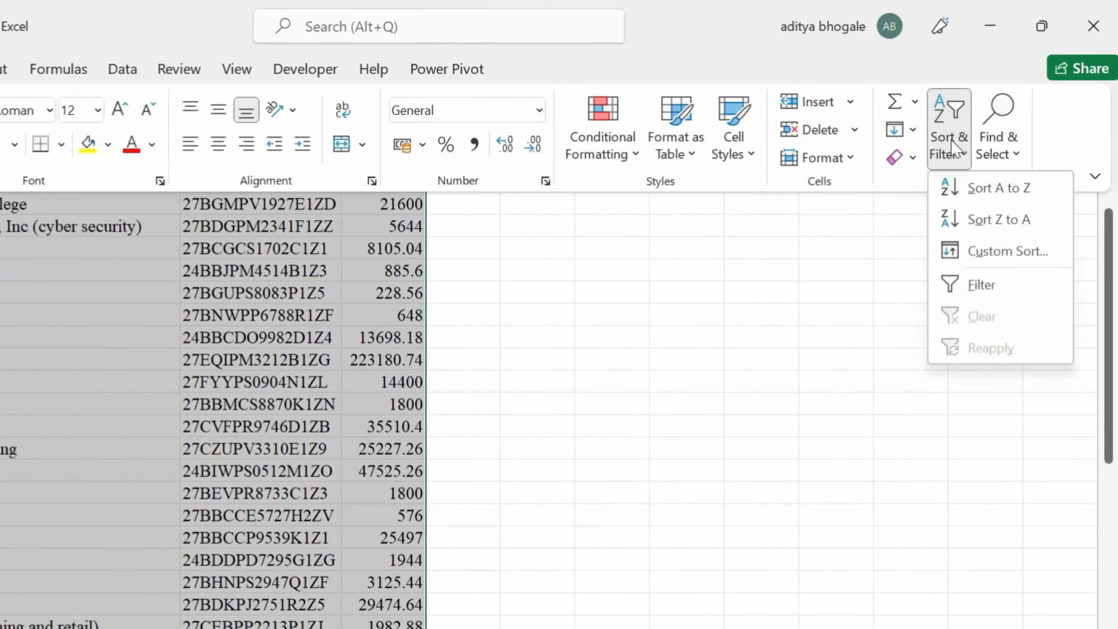
{"action": "left_click", "coordinate": [1019, 252]}
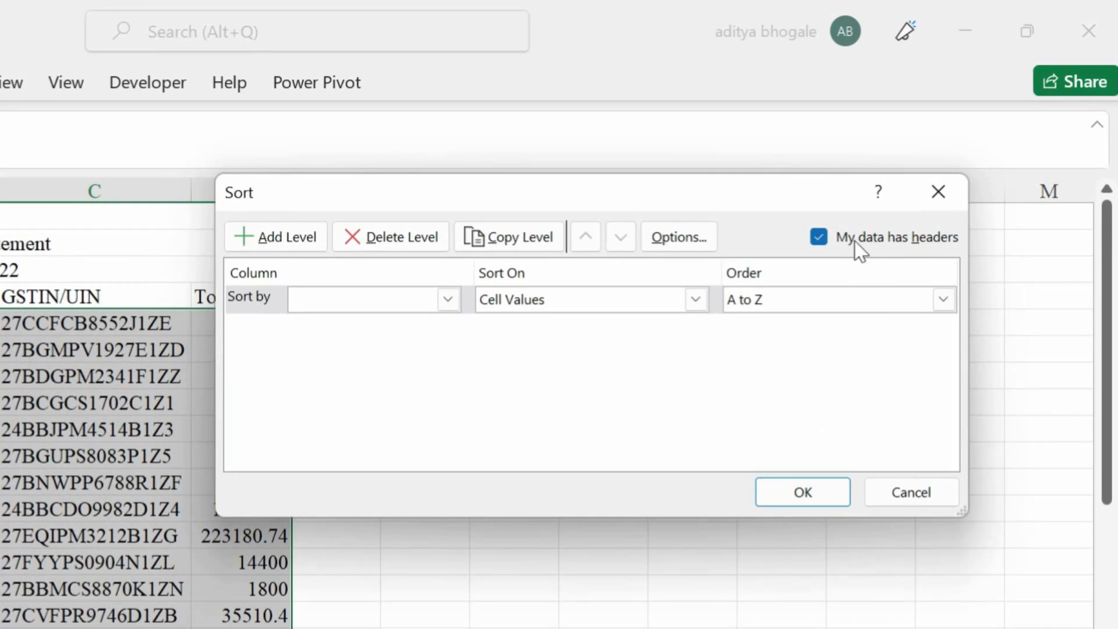
{"action": "left_click", "coordinate": [447, 299]}
{"action": "left_click", "coordinate": [311, 355]}
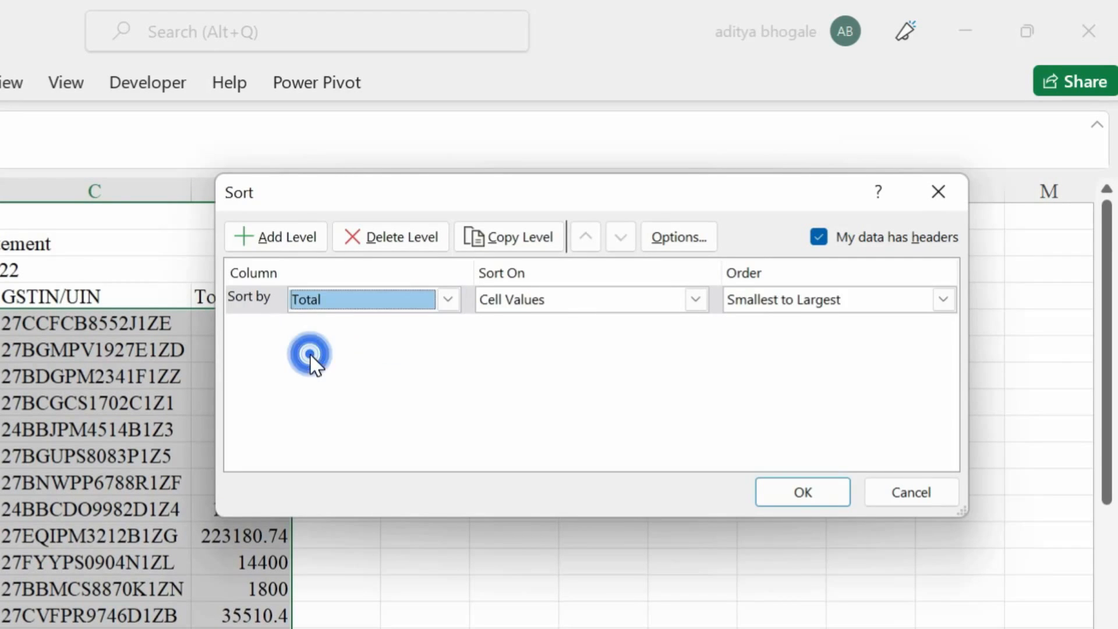
{"action": "left_click", "coordinate": [944, 300]}
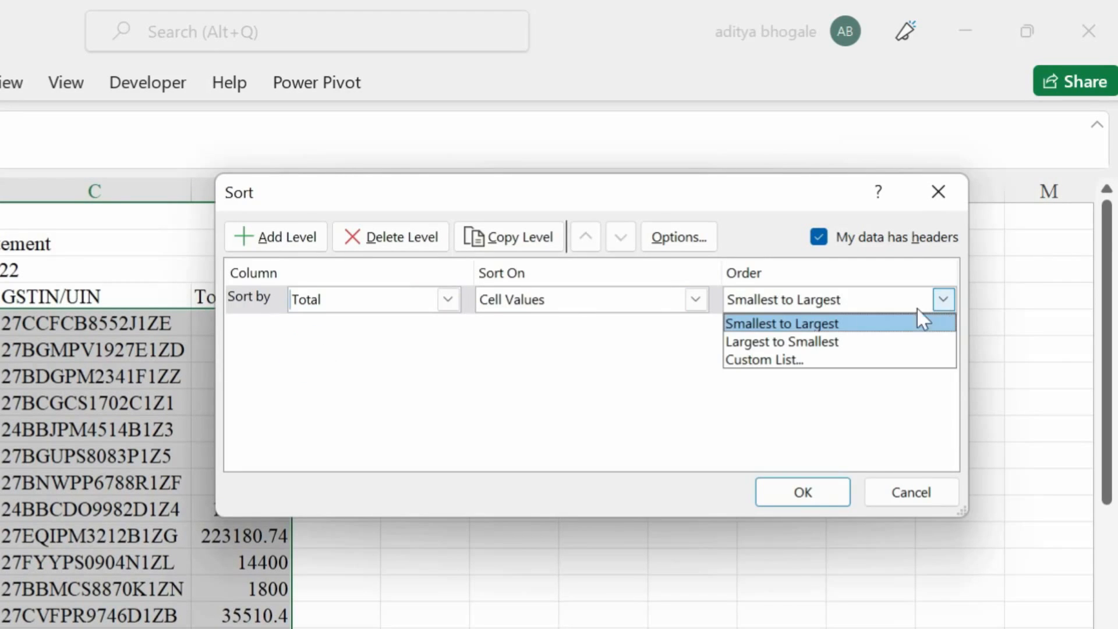
{"action": "left_click", "coordinate": [747, 339]}
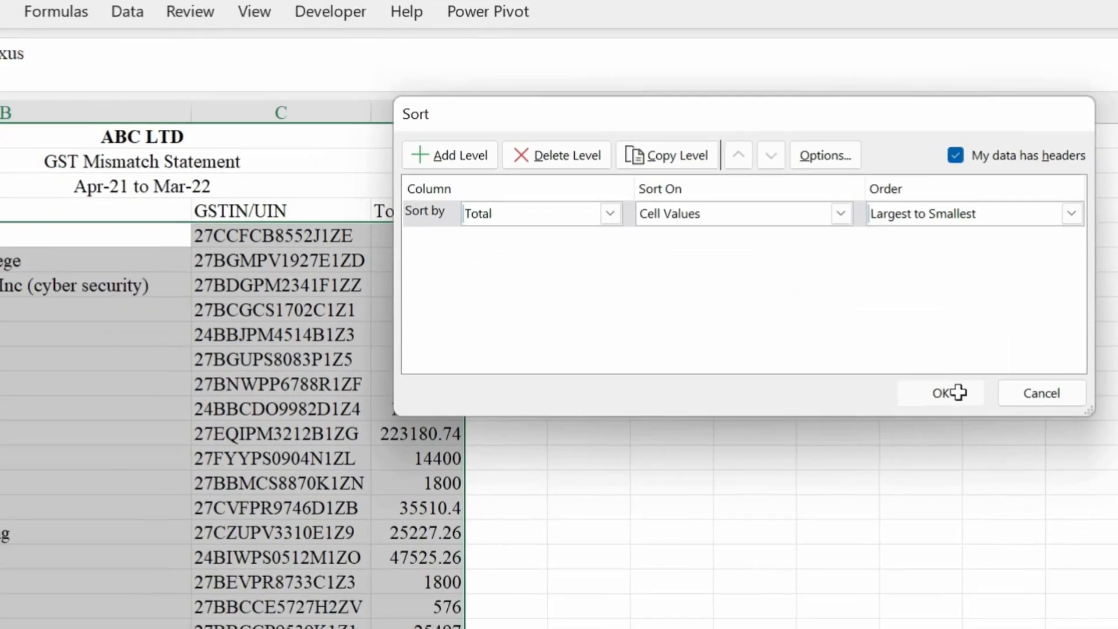
{"action": "left_click", "coordinate": [834, 493]}
{"action": "left_click", "coordinate": [226, 455]}
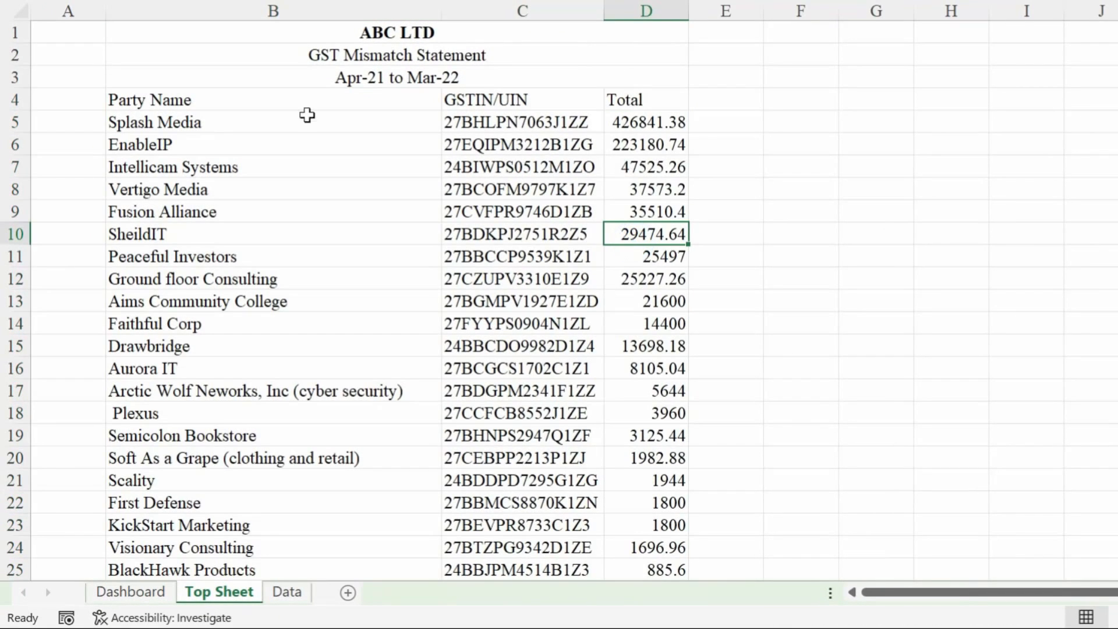
- Format the Total column in comma style with no decimal places
{"action": "left_click", "coordinate": [651, 6]}
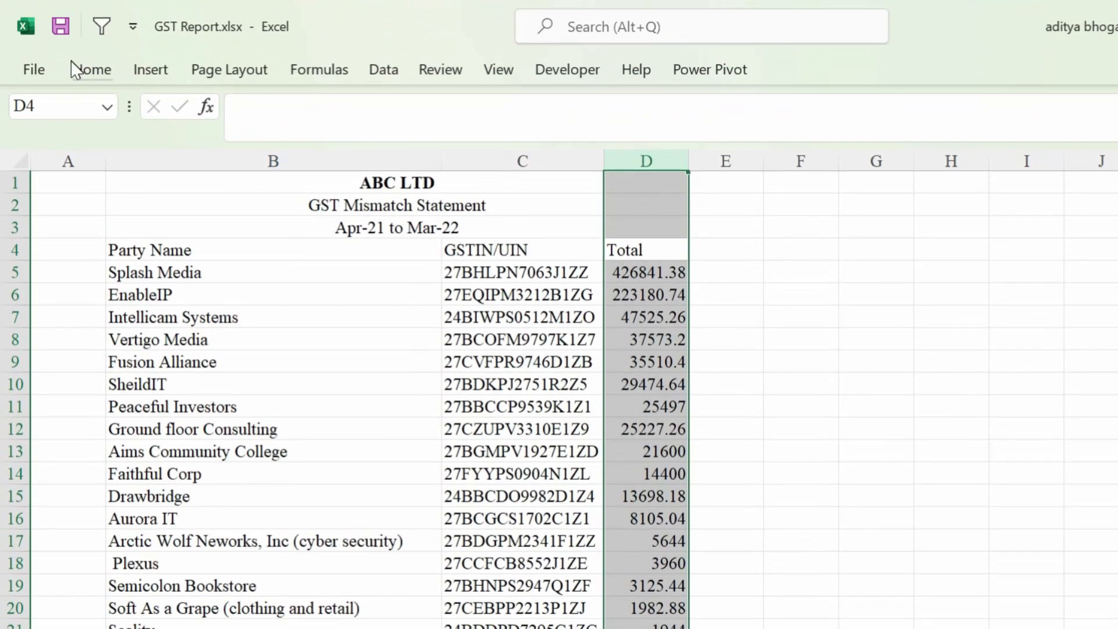
{"action": "left_click", "coordinate": [71, 61]}
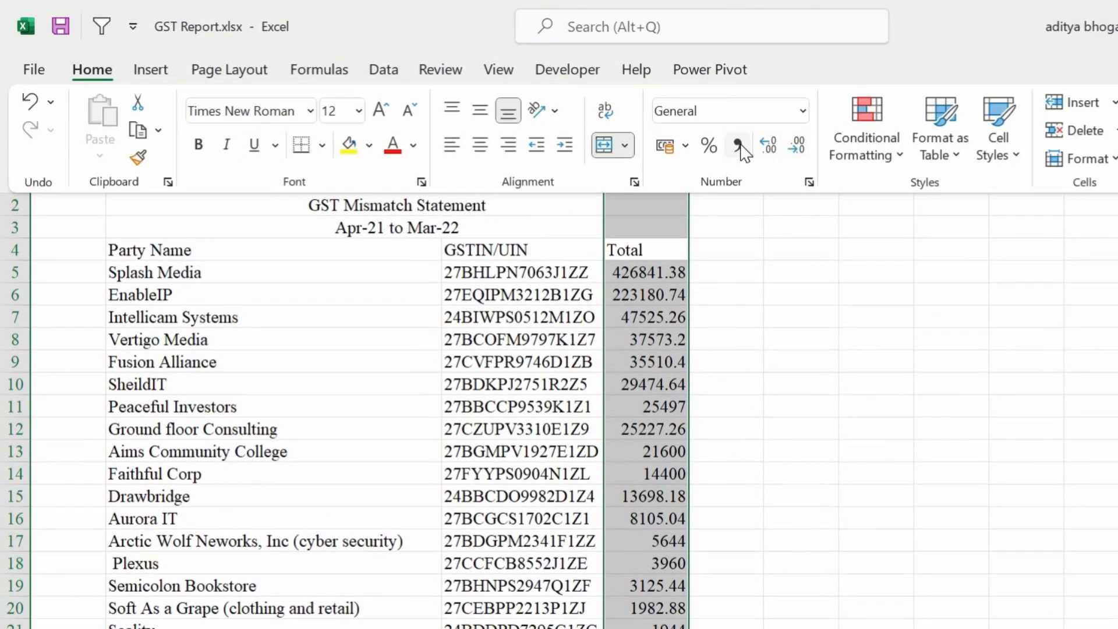
{"action": "left_click", "coordinate": [737, 145]}
{"action": "left_click", "coordinate": [799, 146]}
{"action": "left_click", "coordinate": [799, 145]}
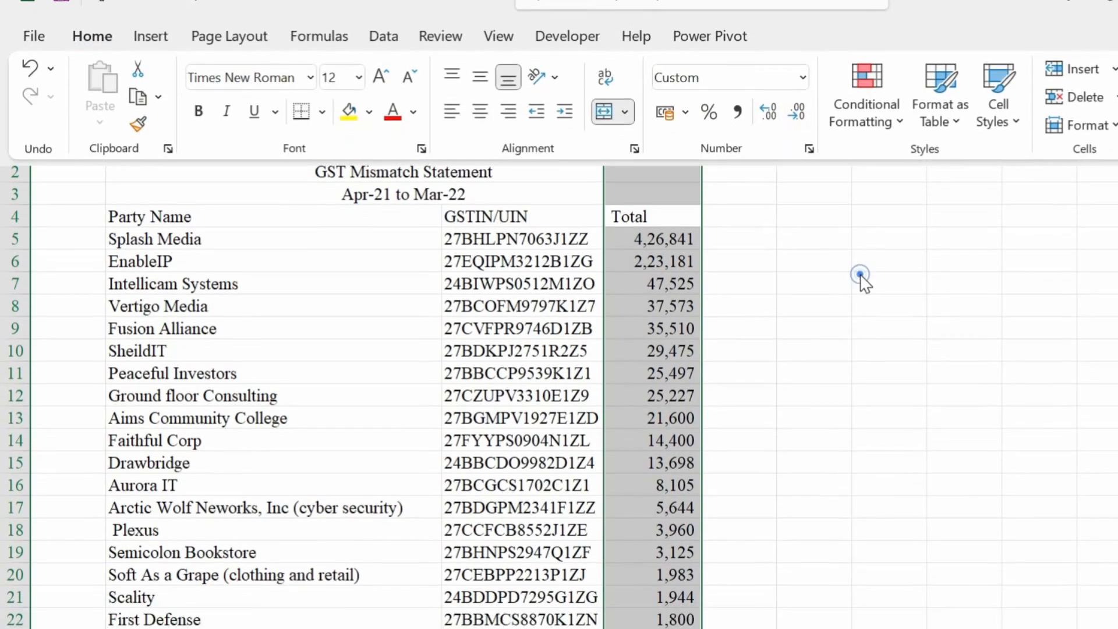
{"action": "left_click", "coordinate": [669, 317]}
{"action": "left_click_drag", "start_coordinate": [653, 272], "coordinate": [658, 352]}
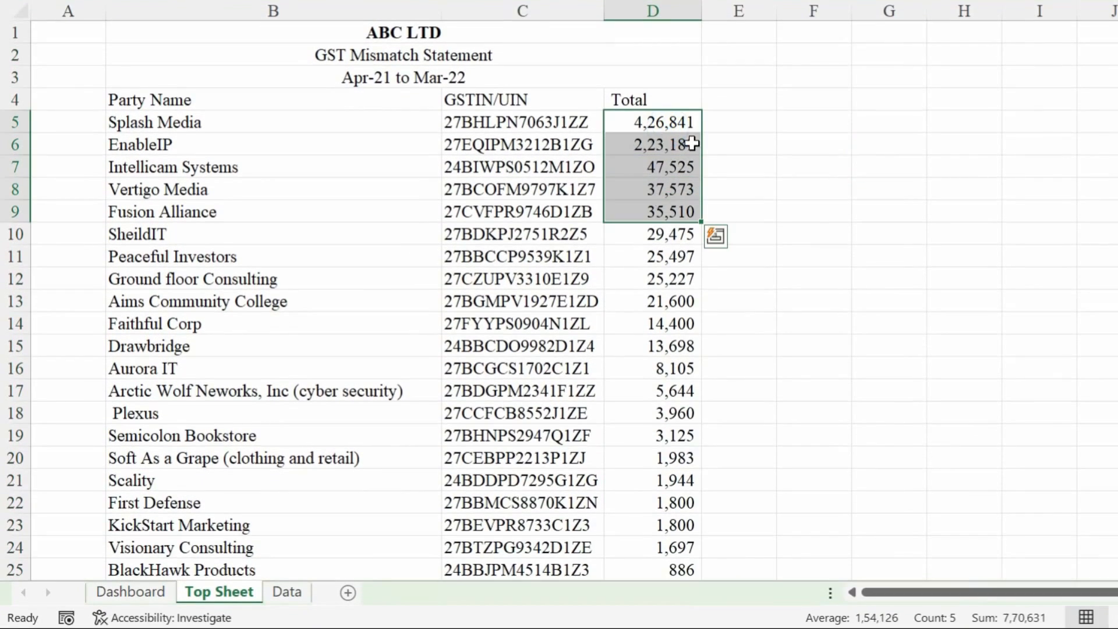
- Add the heading Sr No in A4, enter 1 and 2 below it, and fill the number series down the list
{"action": "left_click", "coordinate": [665, 163]}
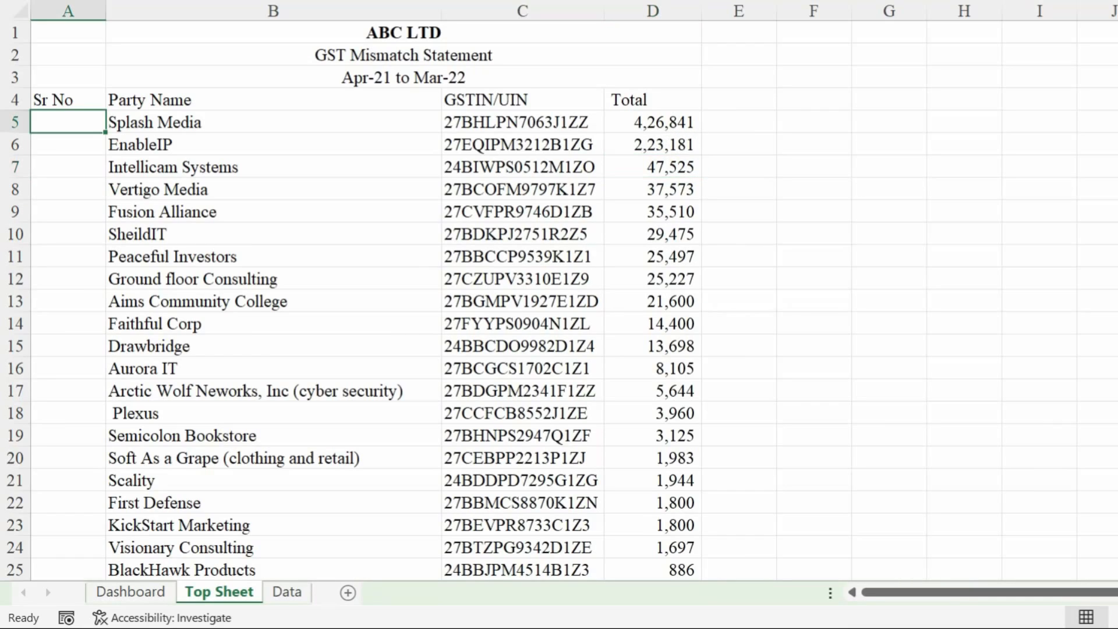
{"action": "type", "text": "1"}
{"action": "key", "text": "Return"}
{"action": "type", "text": "2"}
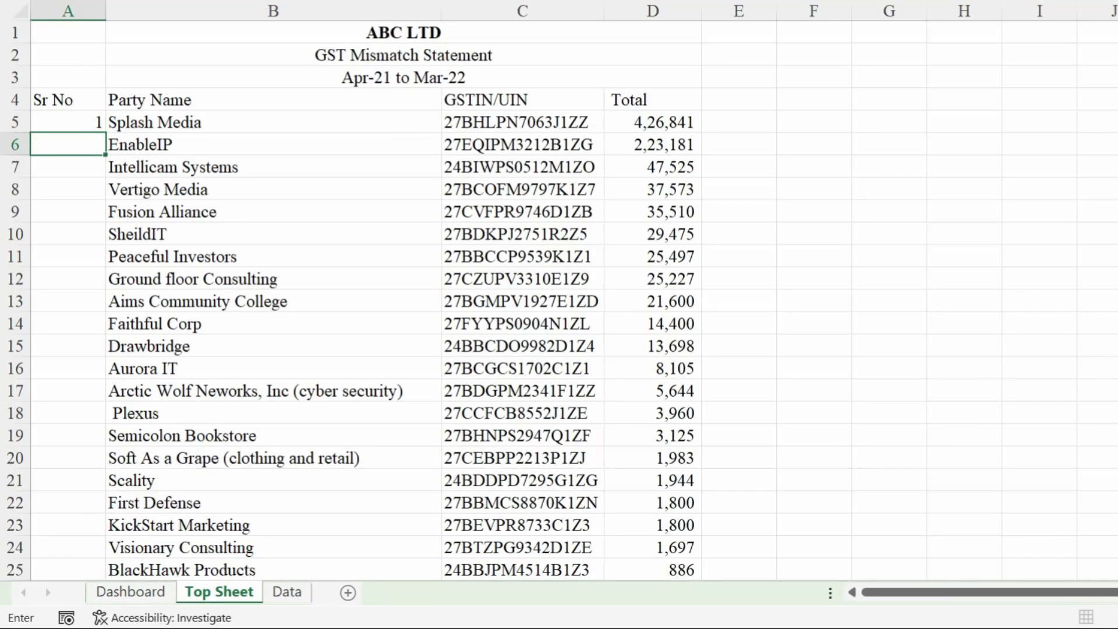
{"action": "key", "text": "Return"}
{"action": "left_click_drag", "start_coordinate": [92, 111], "coordinate": [86, 137]}
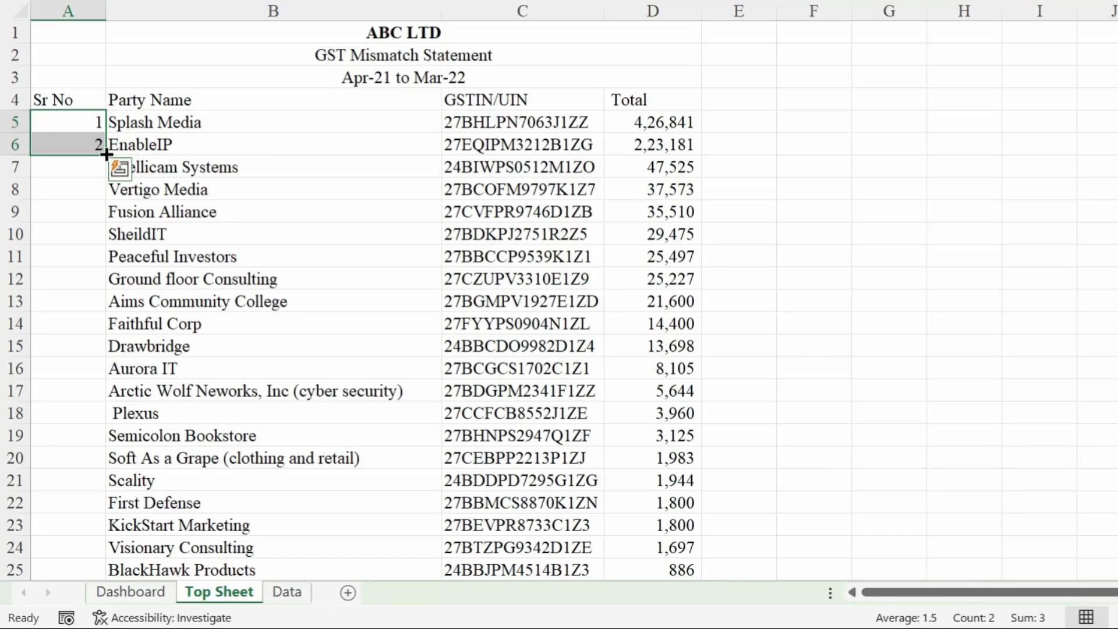
{"action": "double_click", "coordinate": [106, 153]}
{"action": "scroll", "coordinate": [93, 262], "scroll_direction": "down", "scroll_amount": 5}
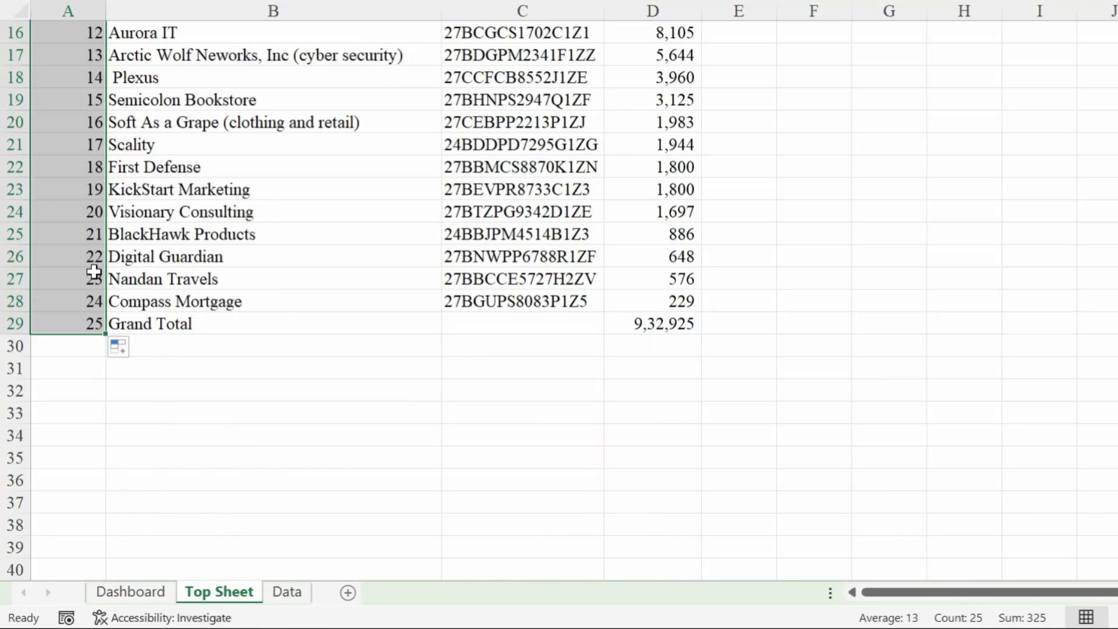
- Clear the serial number beside Grand Total
{"action": "left_click", "coordinate": [94, 322]}
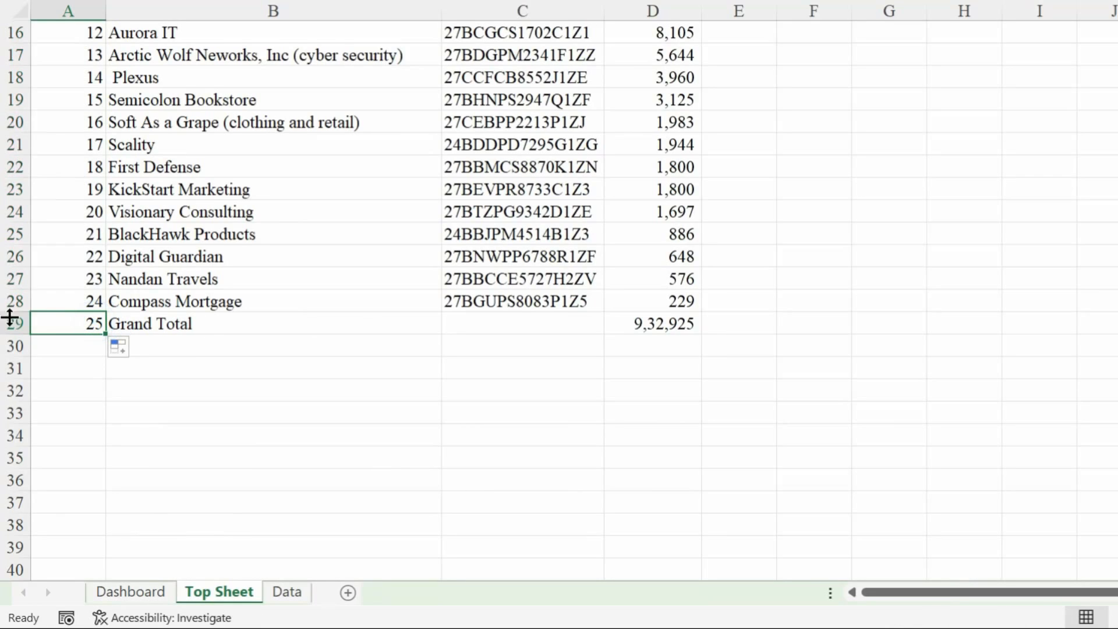
{"action": "key", "text": "Delete"}
{"action": "left_click", "coordinate": [168, 321]}
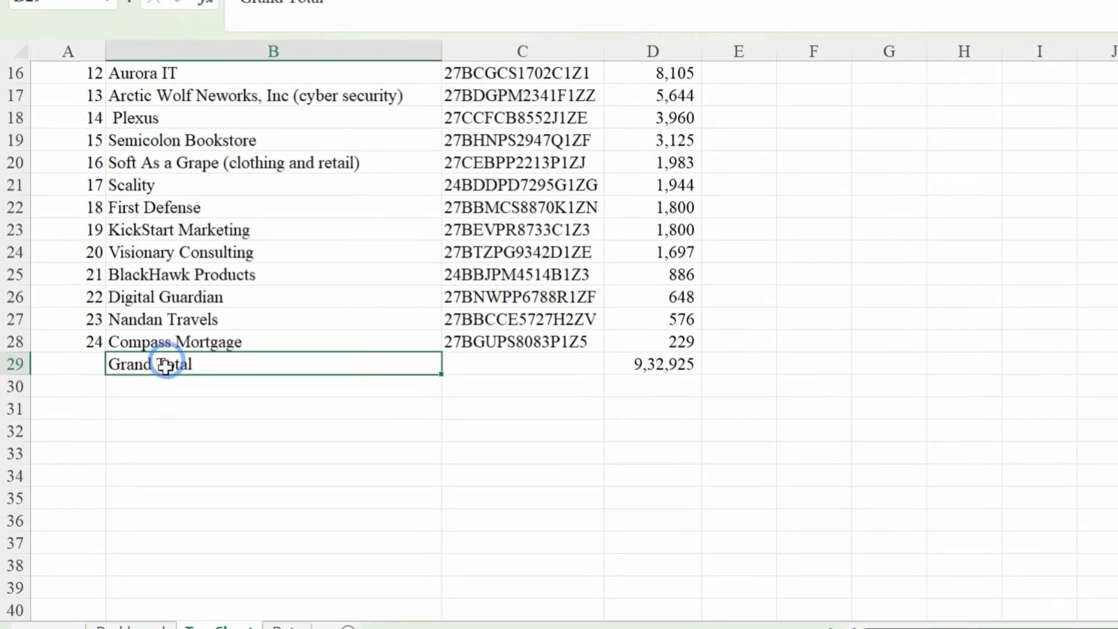
- Center the contents of the Sr No column
{"action": "scroll", "coordinate": [168, 322], "scroll_direction": "up", "scroll_amount": 5}
{"action": "left_click", "coordinate": [68, 11]}
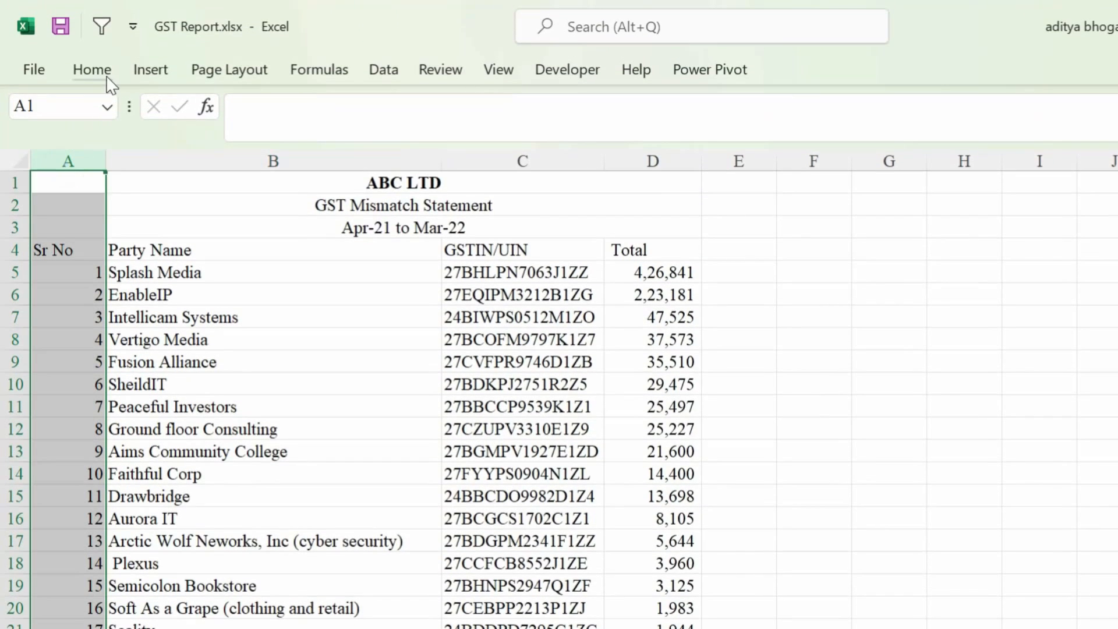
{"action": "left_click", "coordinate": [92, 70]}
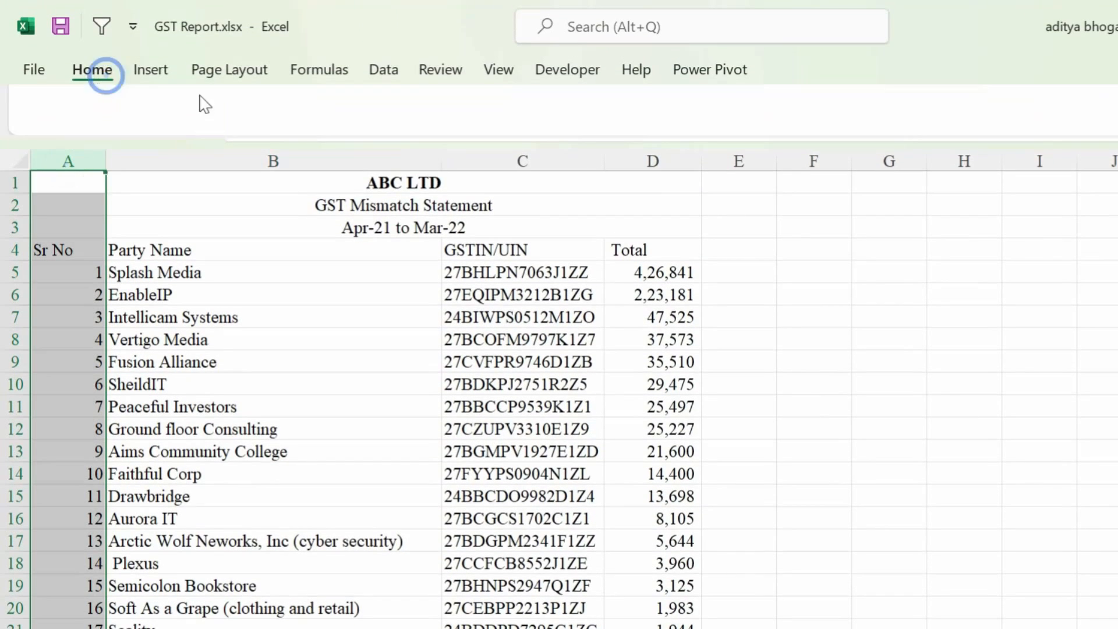
{"action": "left_click", "coordinate": [478, 145]}
- Center and bold the table headings in row 4 from Sr No to Total
{"action": "left_click_drag", "start_coordinate": [82, 250], "coordinate": [640, 260]}
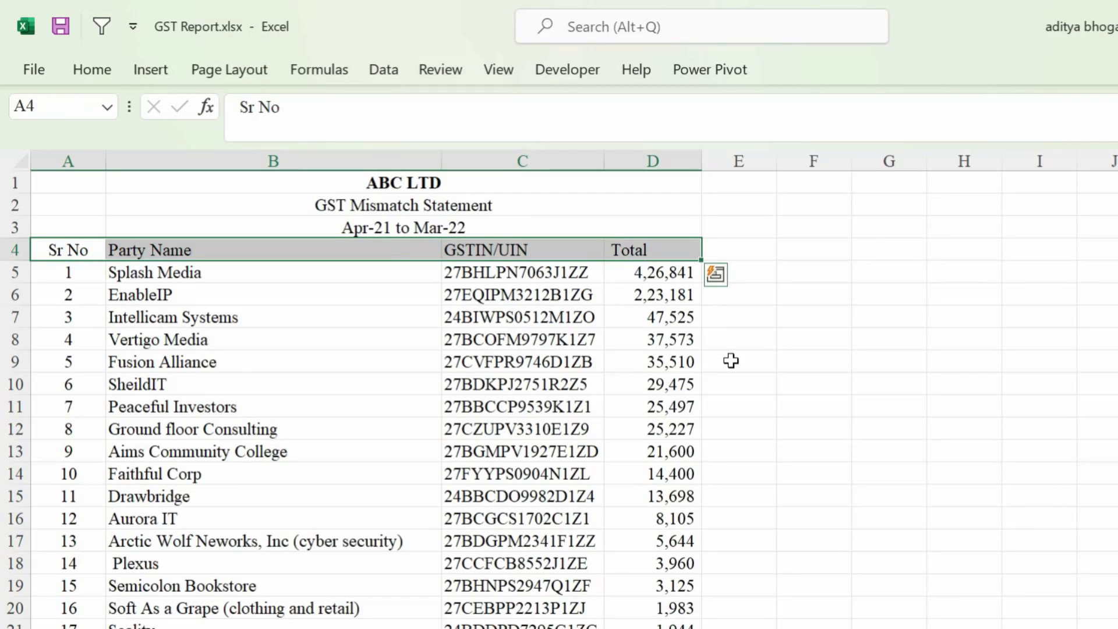
{"action": "key", "text": "alt+h"}
{"action": "key", "text": "a"}
{"action": "key", "text": "c"}
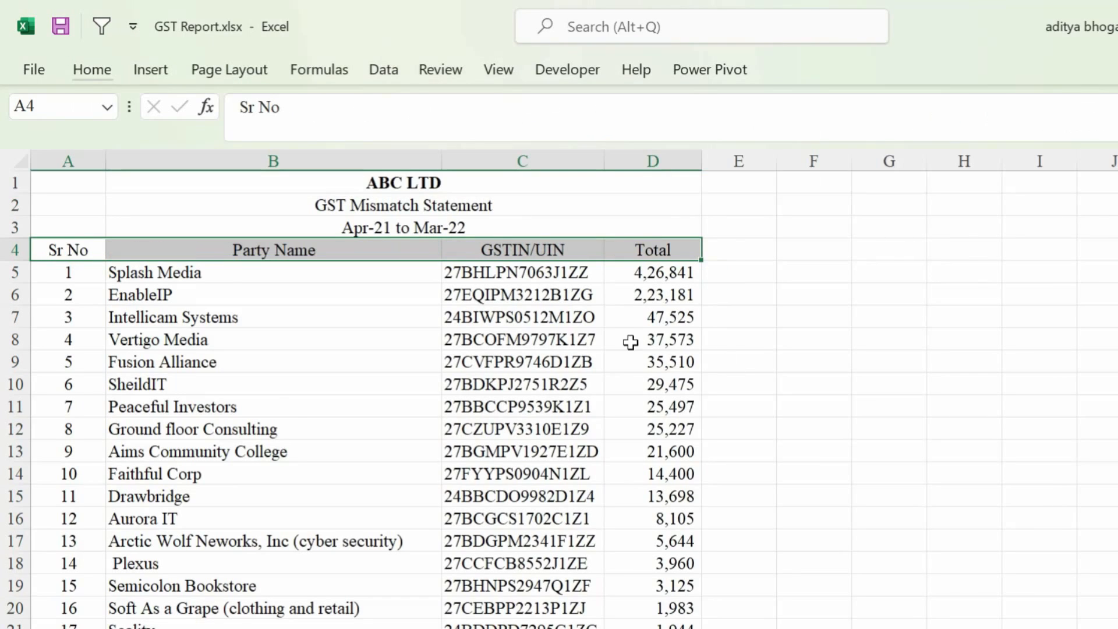
{"action": "key", "text": "ctrl+b"}
- Bold the entire Grand Total row
{"action": "scroll", "coordinate": [577, 392], "scroll_direction": "down", "scroll_amount": 6}
{"action": "scroll", "coordinate": [574, 392], "scroll_direction": "up", "scroll_amount": 1}
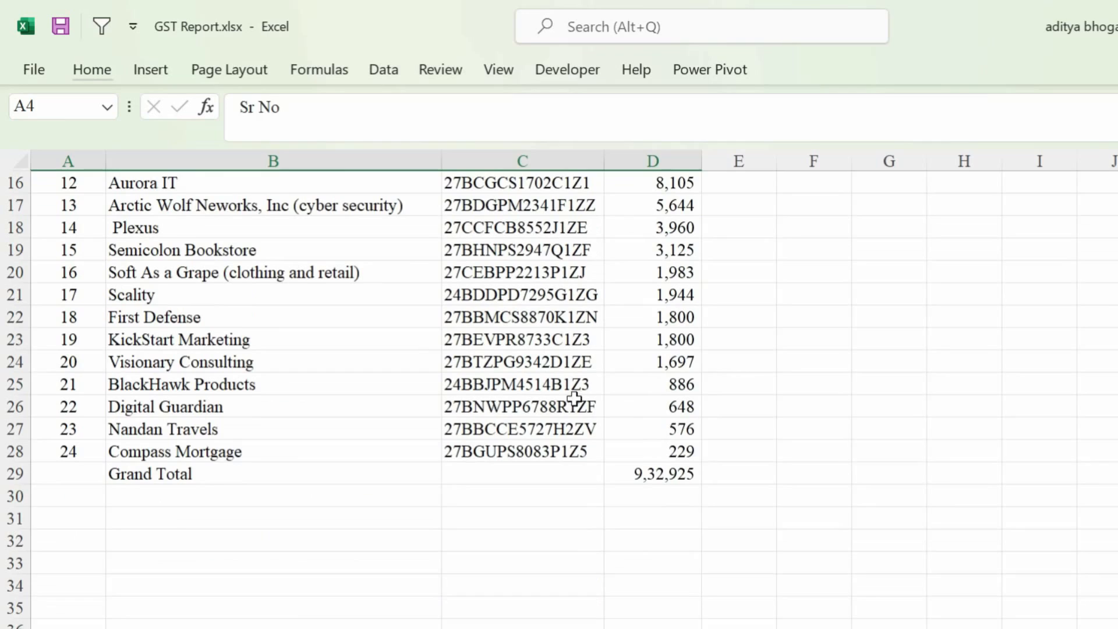
{"action": "left_click", "coordinate": [214, 474]}
{"action": "key", "text": "shift+space"}
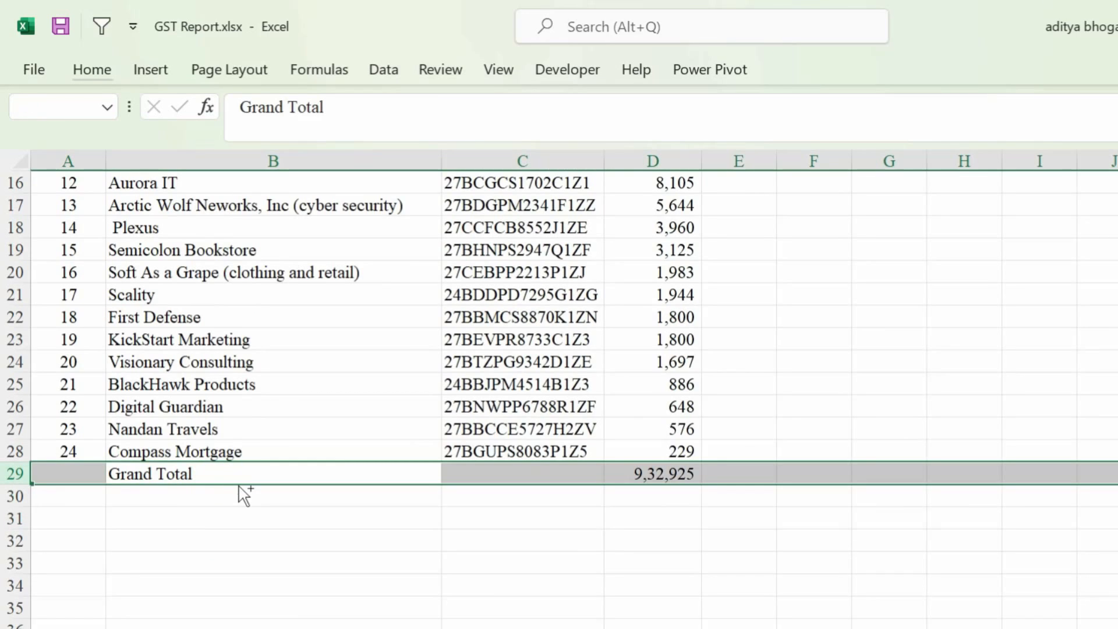
{"action": "key", "text": "ctrl+b"}
- Freeze the panes above row 5 to keep the title rows and table headings in view
{"action": "scroll", "coordinate": [322, 486], "scroll_direction": "up", "scroll_amount": 5}
{"action": "left_click", "coordinate": [55, 250]}
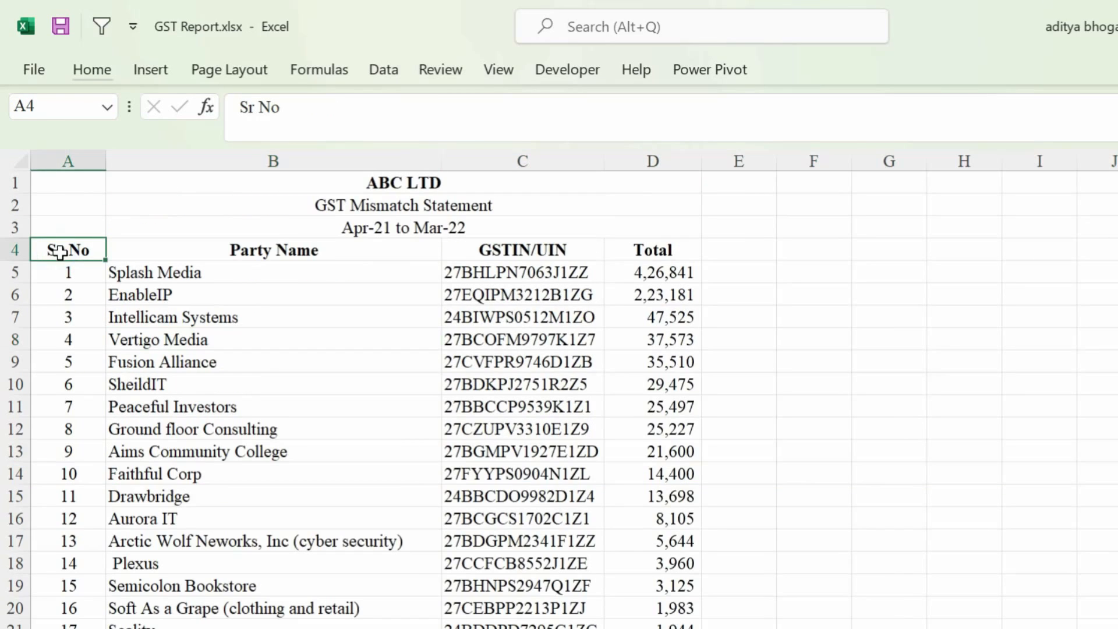
{"action": "left_click", "coordinate": [15, 272]}
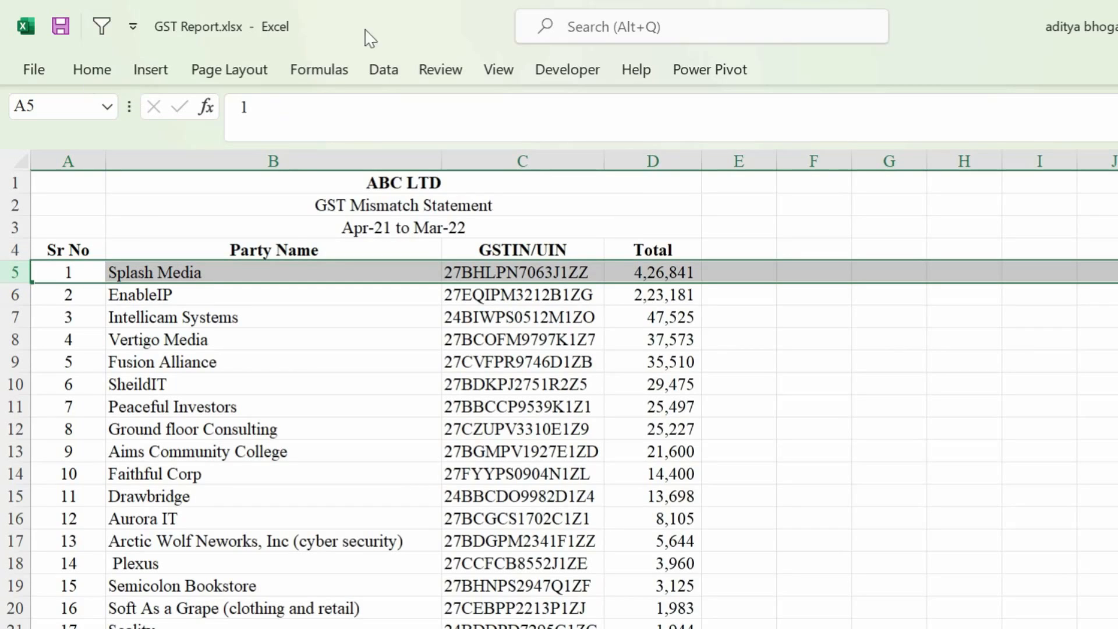
{"action": "left_click", "coordinate": [500, 69]}
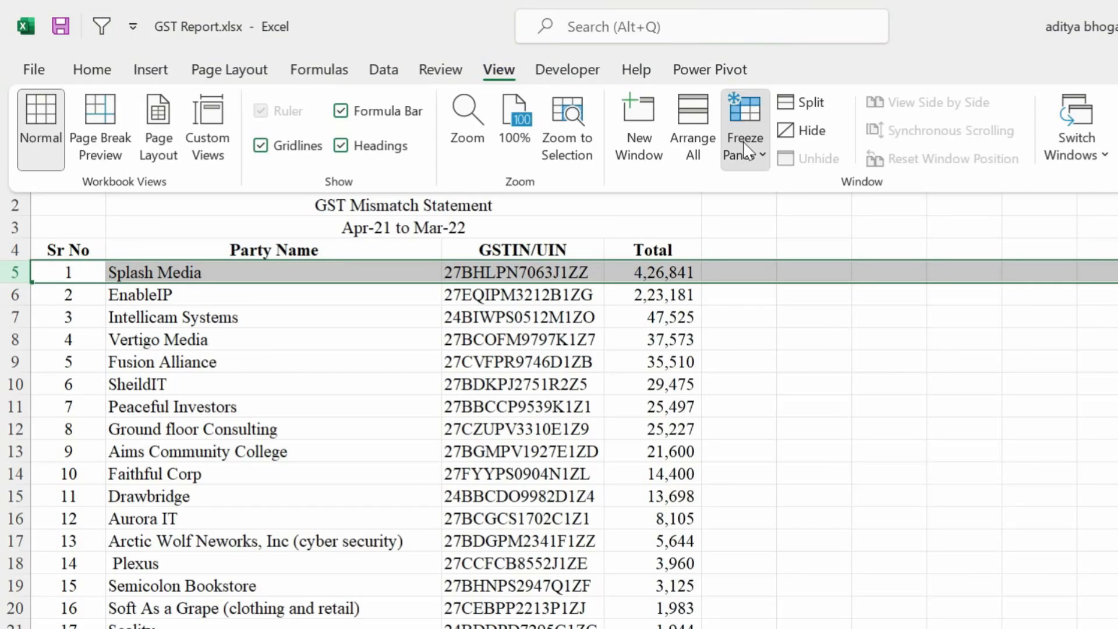
{"action": "left_click", "coordinate": [746, 148]}
{"action": "left_click", "coordinate": [841, 205]}
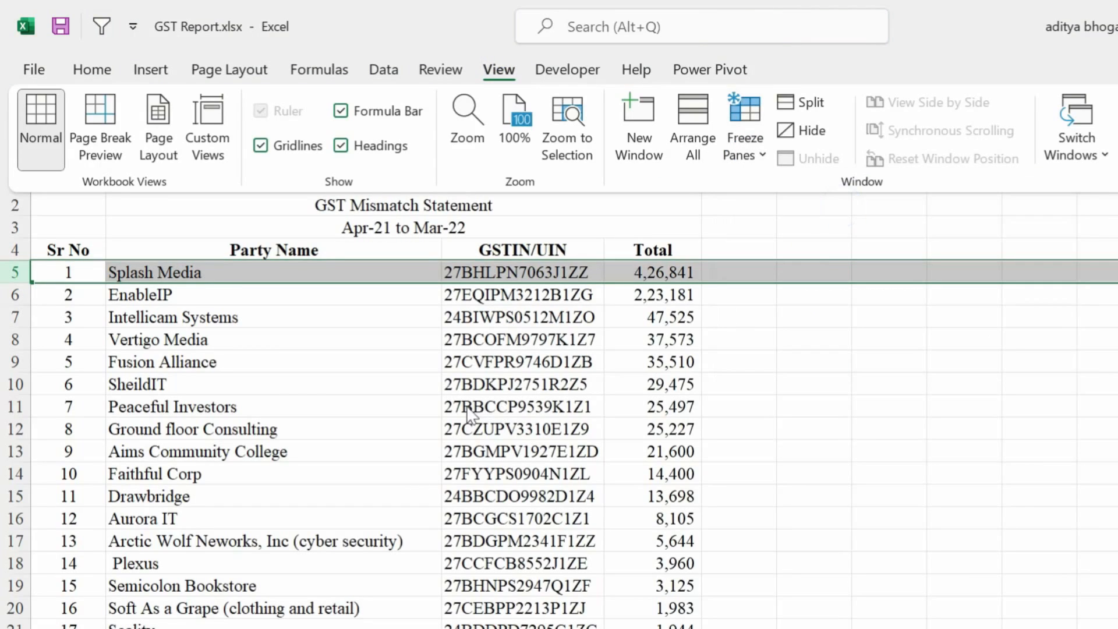
{"action": "scroll", "coordinate": [464, 405], "scroll_direction": "down", "scroll_amount": 6}
{"action": "left_click_drag", "start_coordinate": [57, 250], "coordinate": [672, 270]}
{"action": "left_click", "coordinate": [524, 295]}
{"action": "left_click_drag", "start_coordinate": [57, 251], "coordinate": [519, 429]}
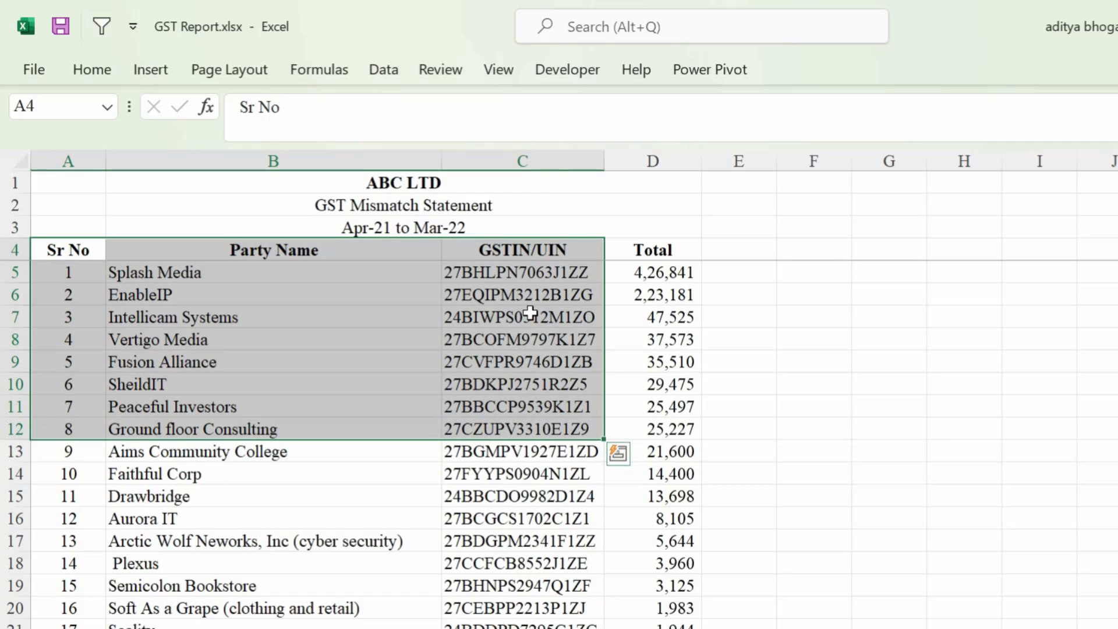
- Hide the GSTIN/UIN column C in the summary table
{"action": "left_click", "coordinate": [516, 150]}
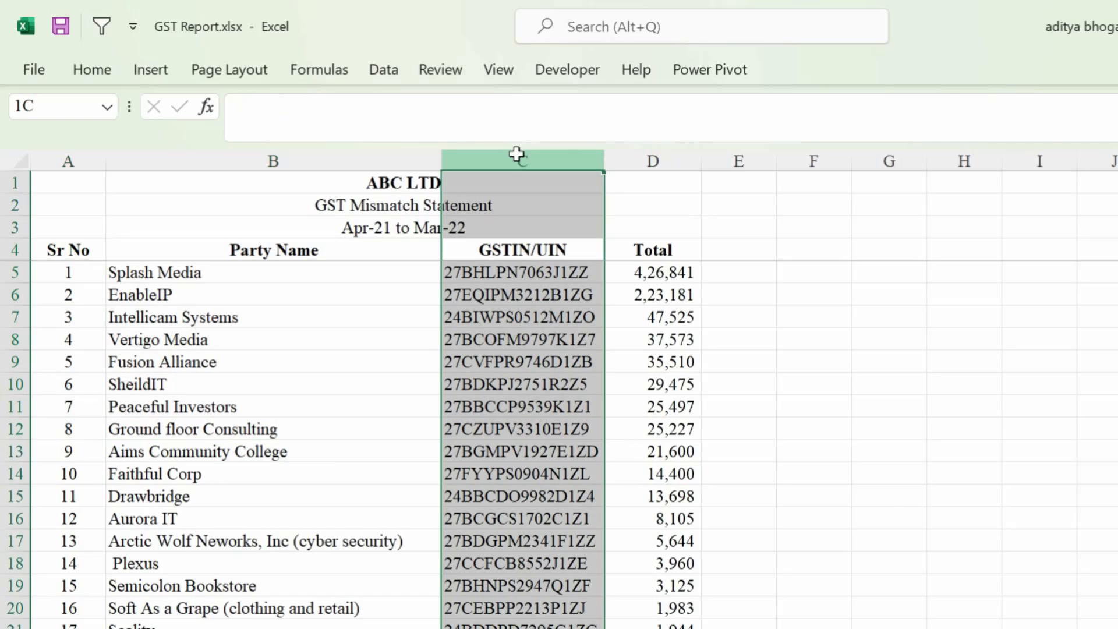
{"action": "right_click", "coordinate": [512, 161]}
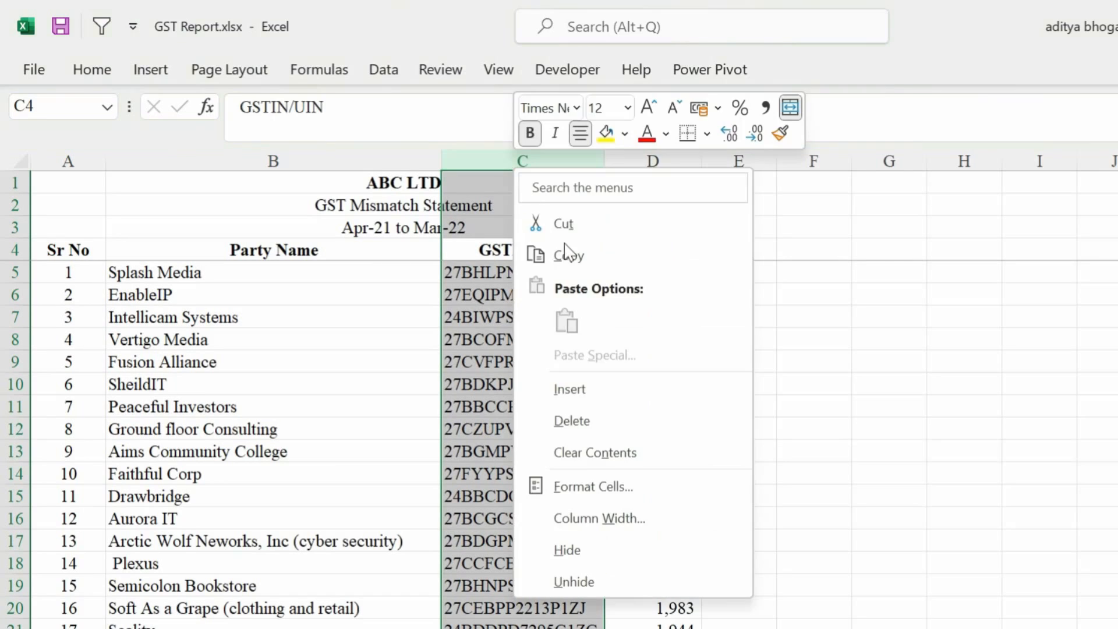
{"action": "left_click", "coordinate": [569, 550]}
{"action": "left_click", "coordinate": [544, 385]}
{"action": "left_click", "coordinate": [274, 337]}
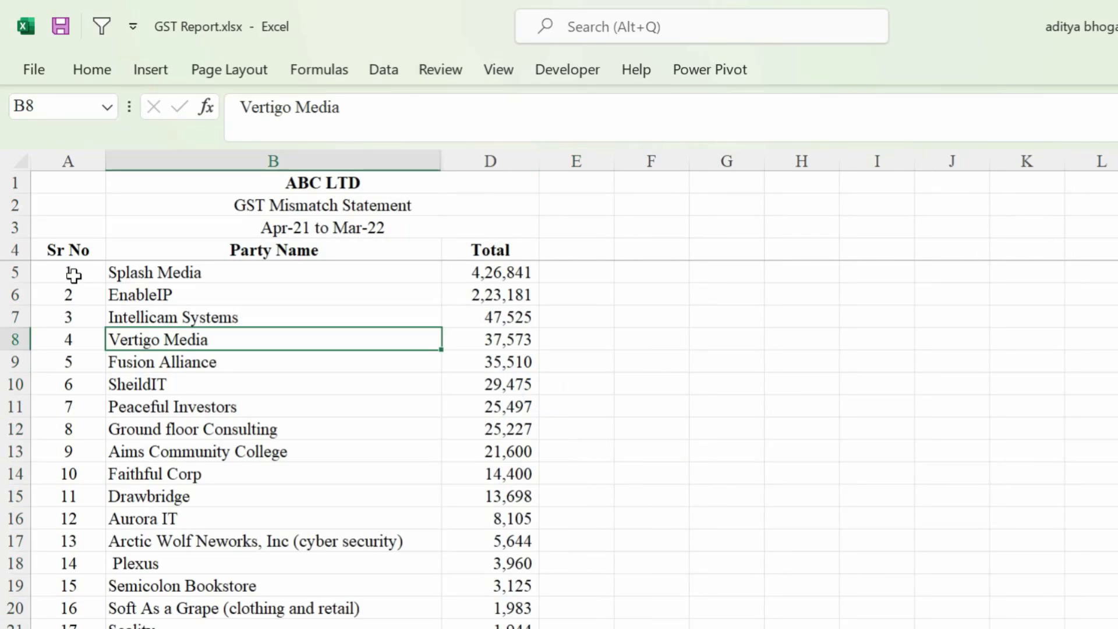
{"action": "left_click", "coordinate": [74, 275]}
{"action": "left_click", "coordinate": [200, 288]}
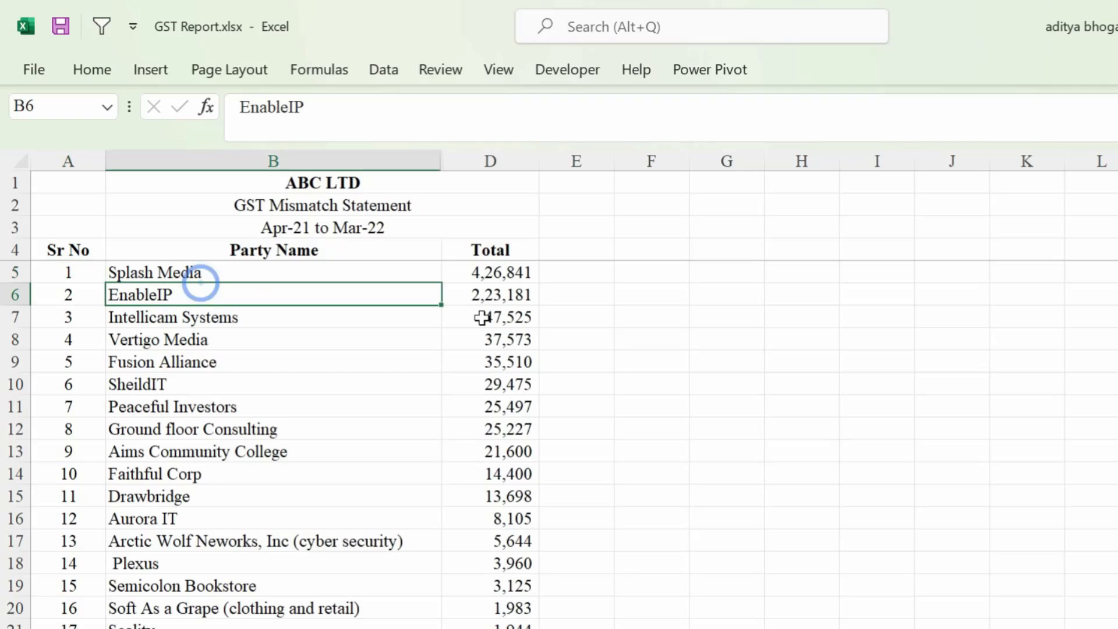
{"action": "left_click", "coordinate": [512, 279]}
{"action": "left_click", "coordinate": [306, 201]}
- Unmerge the three title rows in B1:D3 and copy the titles from B1:B3 into A1:A3
{"action": "left_click_drag", "start_coordinate": [302, 183], "coordinate": [289, 230]}
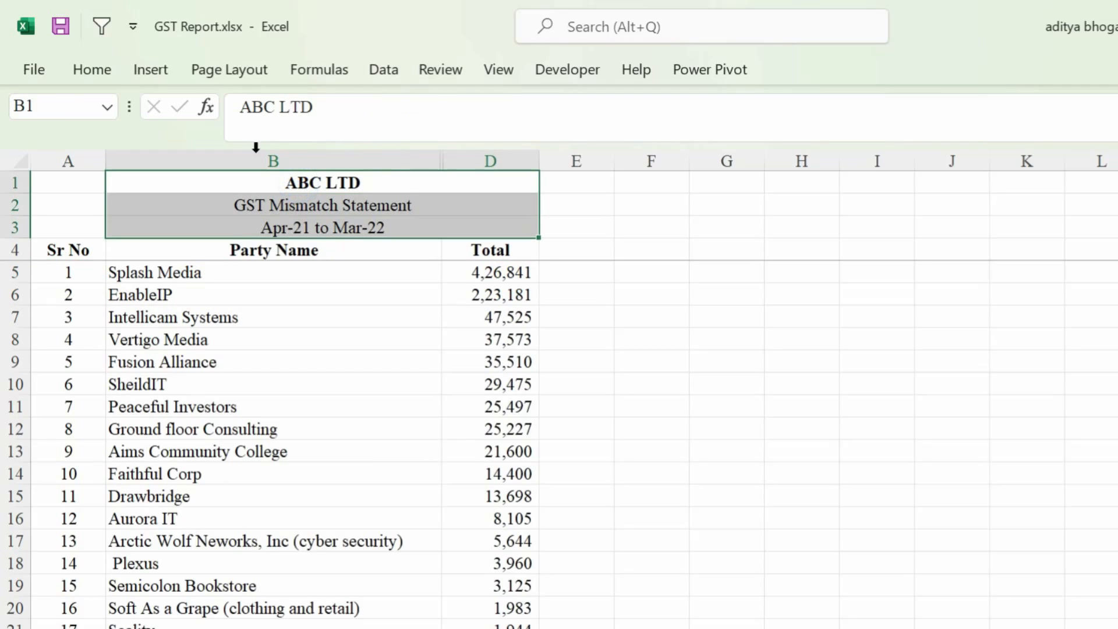
{"action": "left_click", "coordinate": [86, 68]}
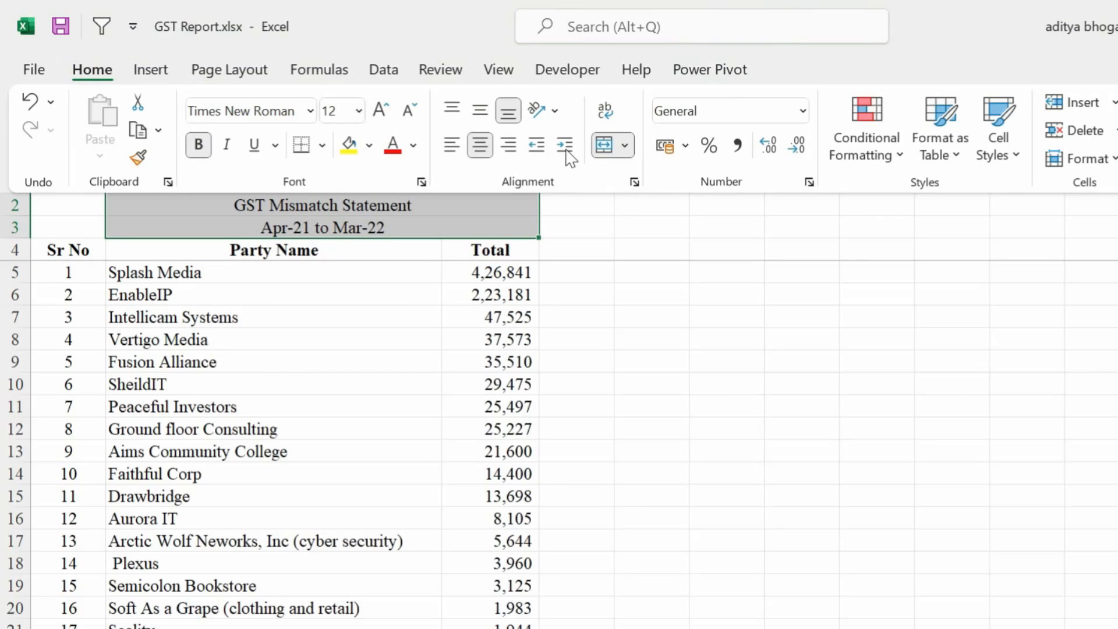
{"action": "left_click", "coordinate": [604, 145]}
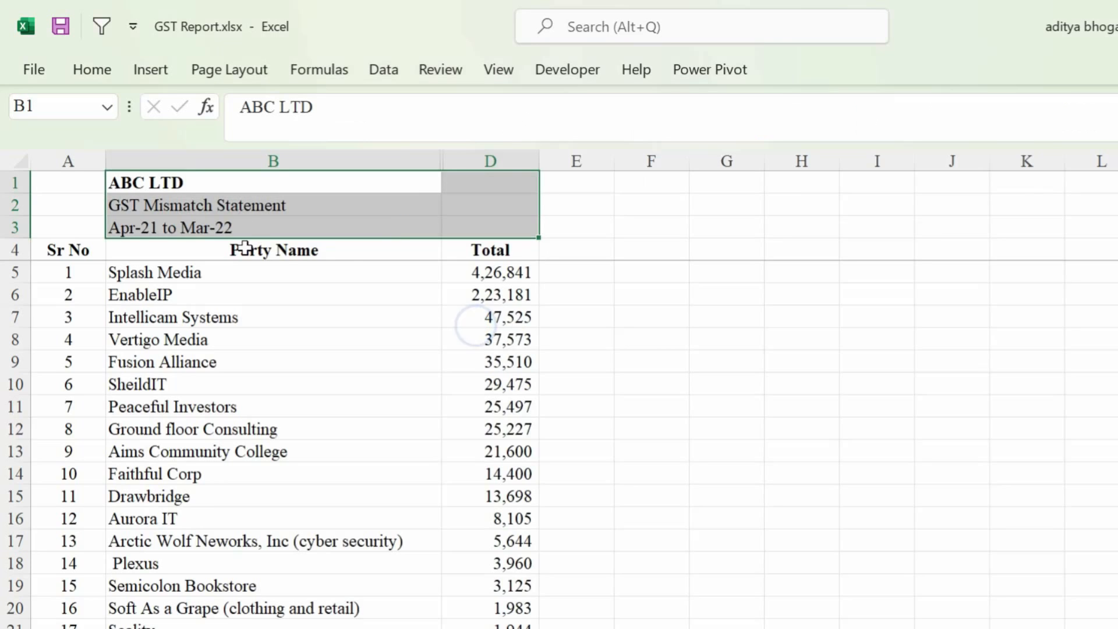
{"action": "left_click_drag", "start_coordinate": [198, 182], "coordinate": [187, 225]}
{"action": "key", "text": "ctrl+c"}
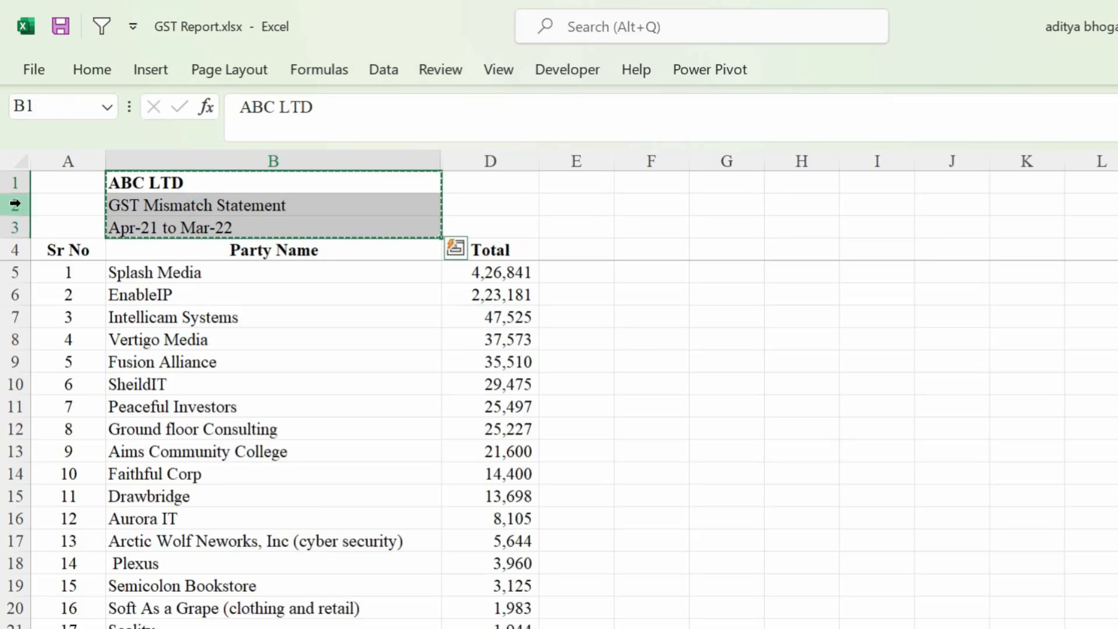
{"action": "left_click", "coordinate": [70, 188]}
{"action": "key", "text": "ctrl+v"}
- Merge and center each title in rows 1 to 3 across columns A to D
{"action": "left_click_drag", "start_coordinate": [69, 185], "coordinate": [449, 176]}
{"action": "key", "text": "alt+h"}
{"action": "key", "text": "m"}
{"action": "key", "text": "c"}
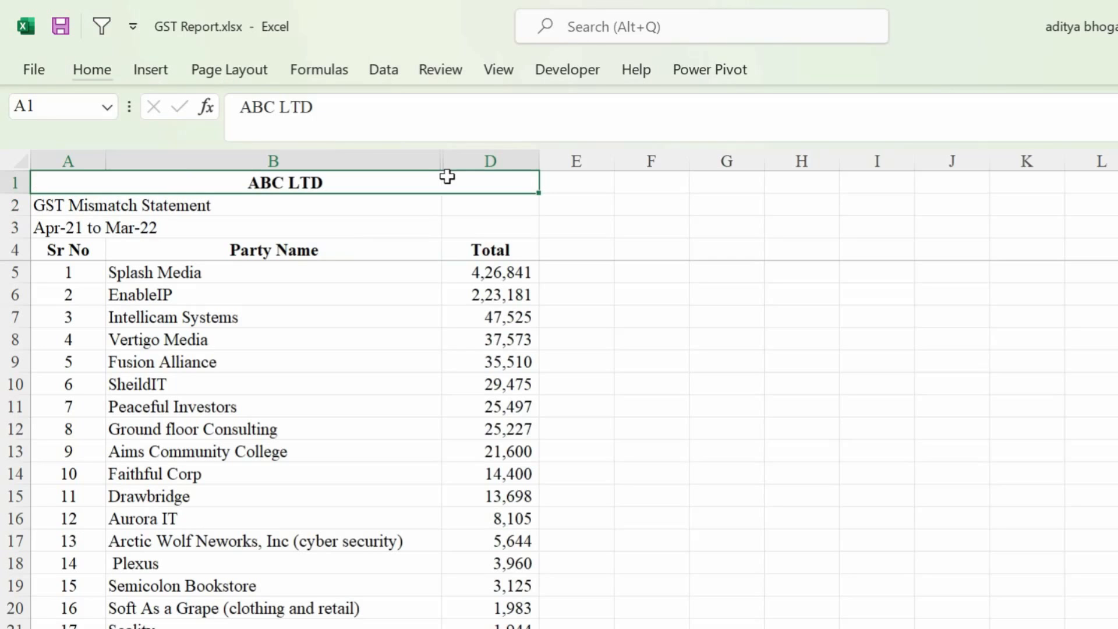
{"action": "left_click", "coordinate": [348, 258]}
{"action": "left_click_drag", "start_coordinate": [85, 205], "coordinate": [489, 206]}
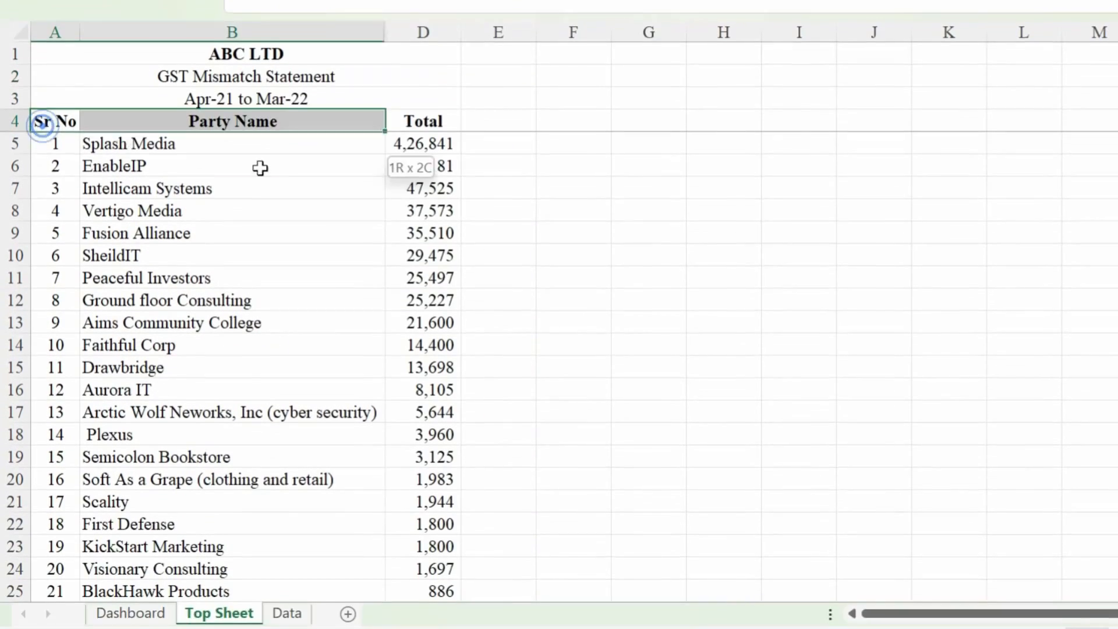
{"action": "left_click_drag", "start_coordinate": [260, 167], "coordinate": [342, 214]}
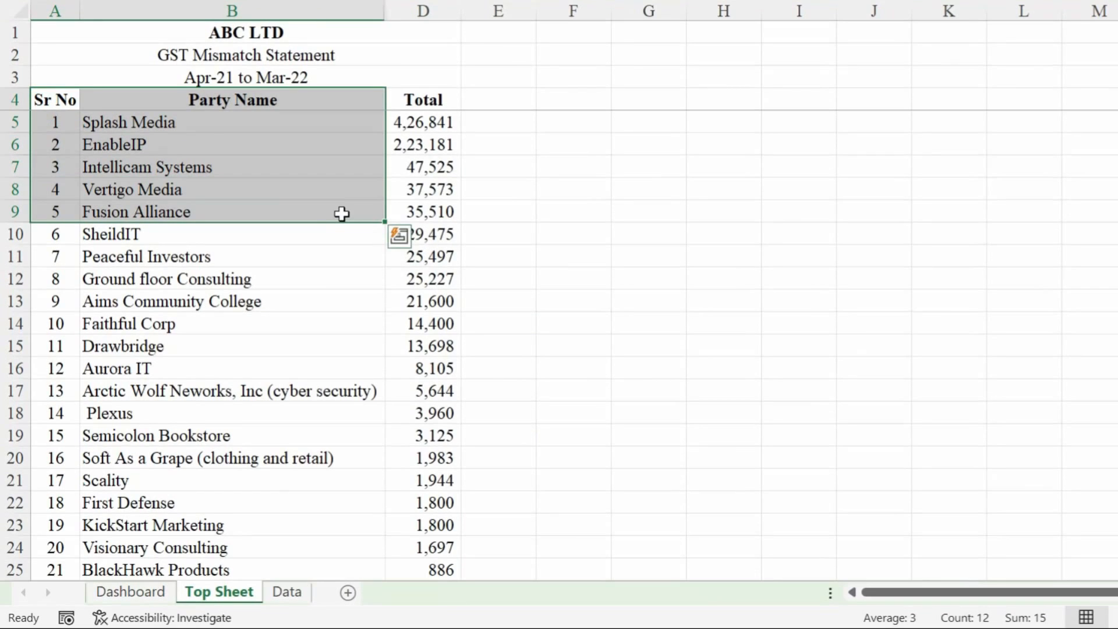
{"action": "left_click", "coordinate": [137, 195]}
{"action": "left_click_drag", "start_coordinate": [55, 100], "coordinate": [403, 345]}
{"action": "left_click", "coordinate": [273, 273]}
{"action": "scroll", "coordinate": [250, 294], "scroll_direction": "down", "scroll_amount": 2}
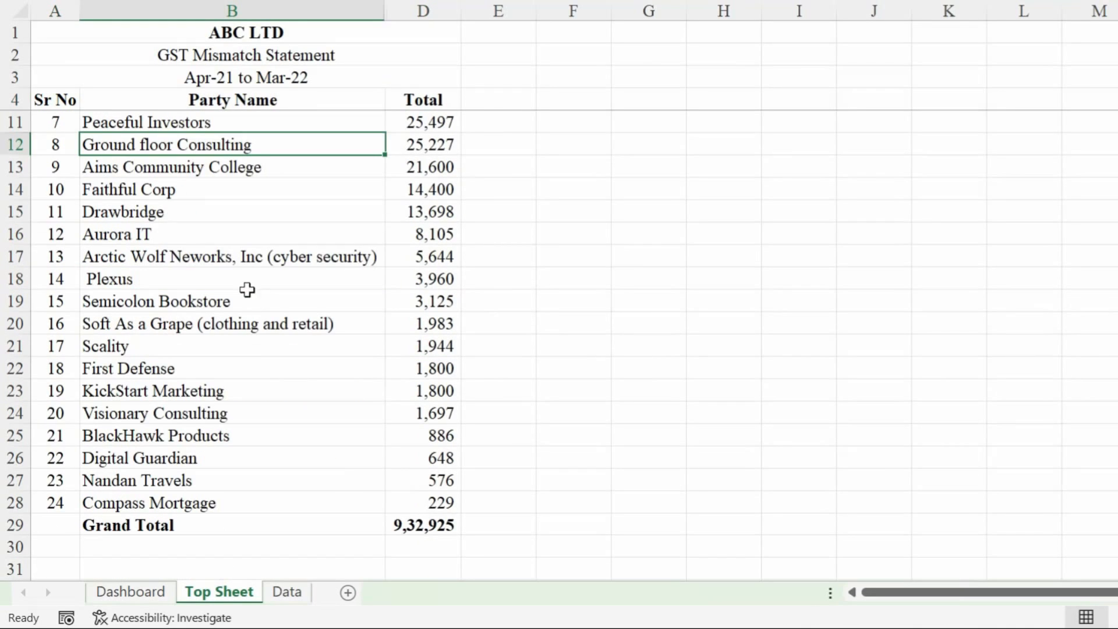
- Apply the finest dotted border style as outline and inside borders to the table from the row 4 headings through Grand Total
{"action": "left_click", "coordinate": [68, 98]}
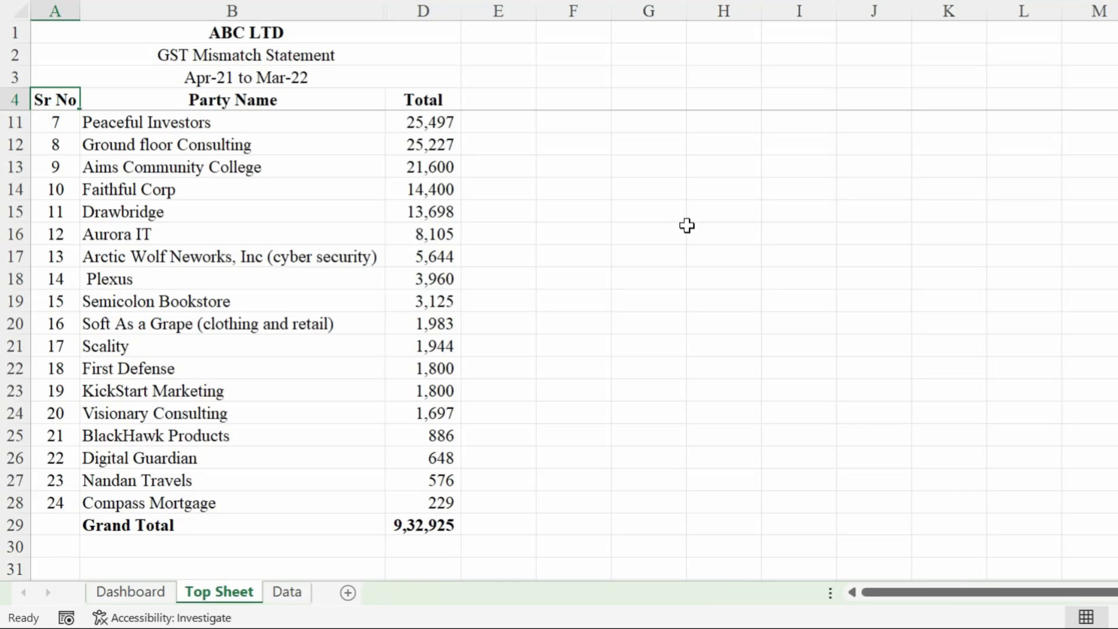
{"action": "key", "text": "ctrl+shift+Right"}
{"action": "key", "text": "ctrl+shift+Down"}
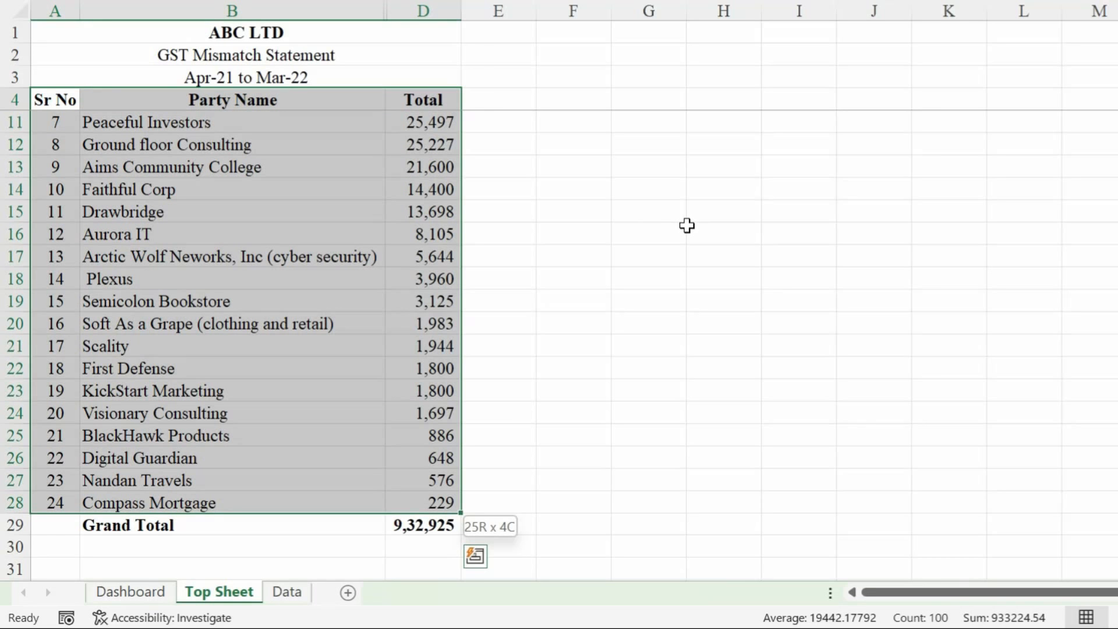
{"action": "key", "text": "shift+Down"}
{"action": "key", "text": "ctrl+1"}
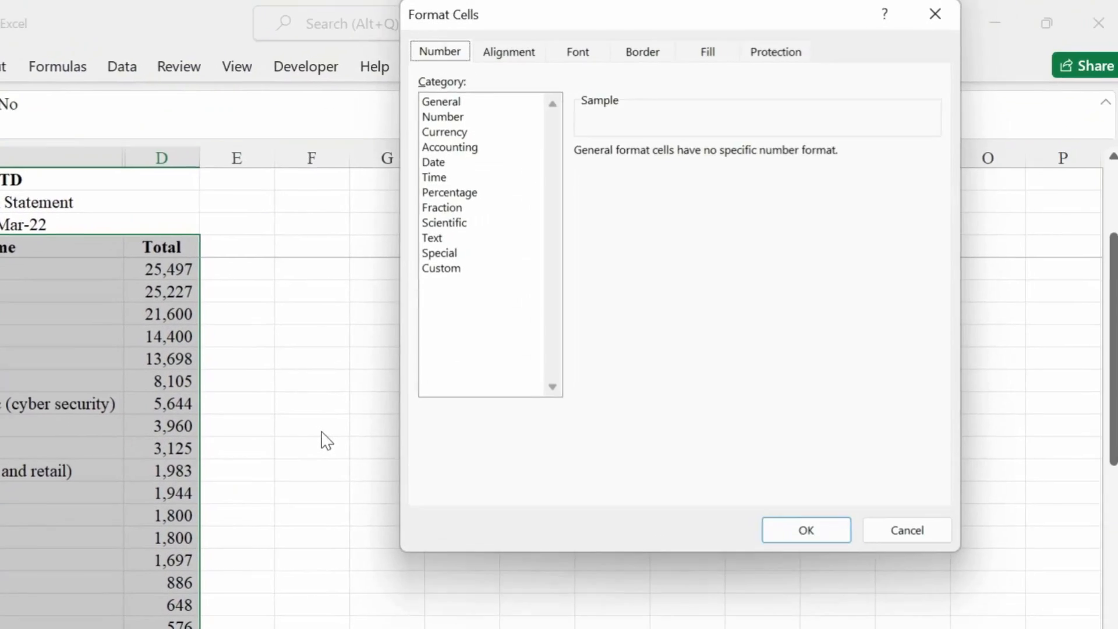
{"action": "left_click", "coordinate": [649, 68]}
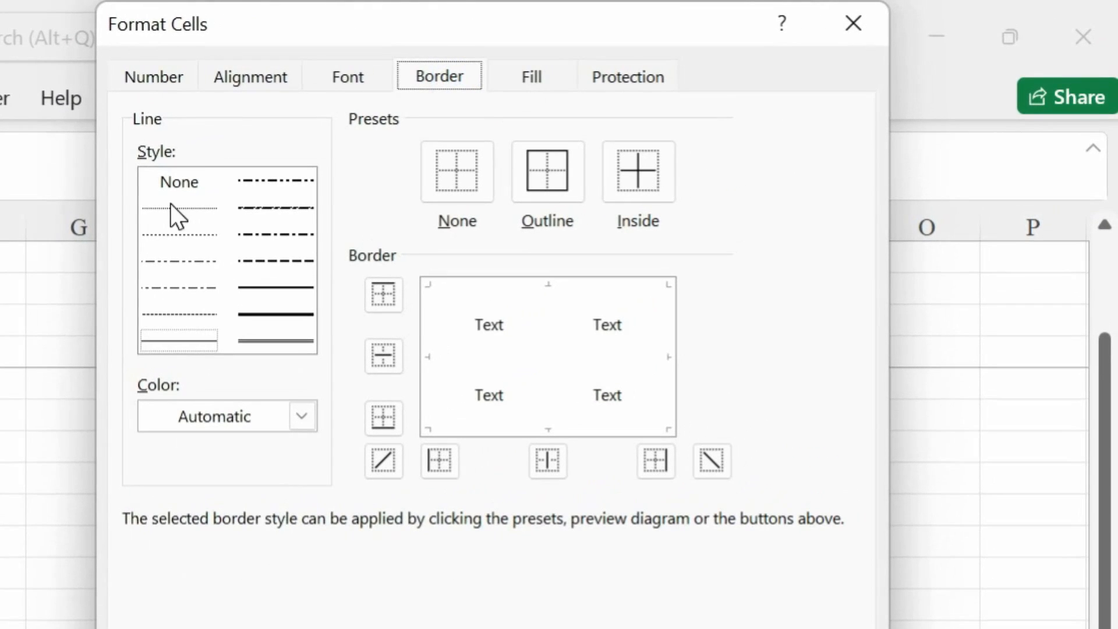
{"action": "left_click", "coordinate": [170, 204]}
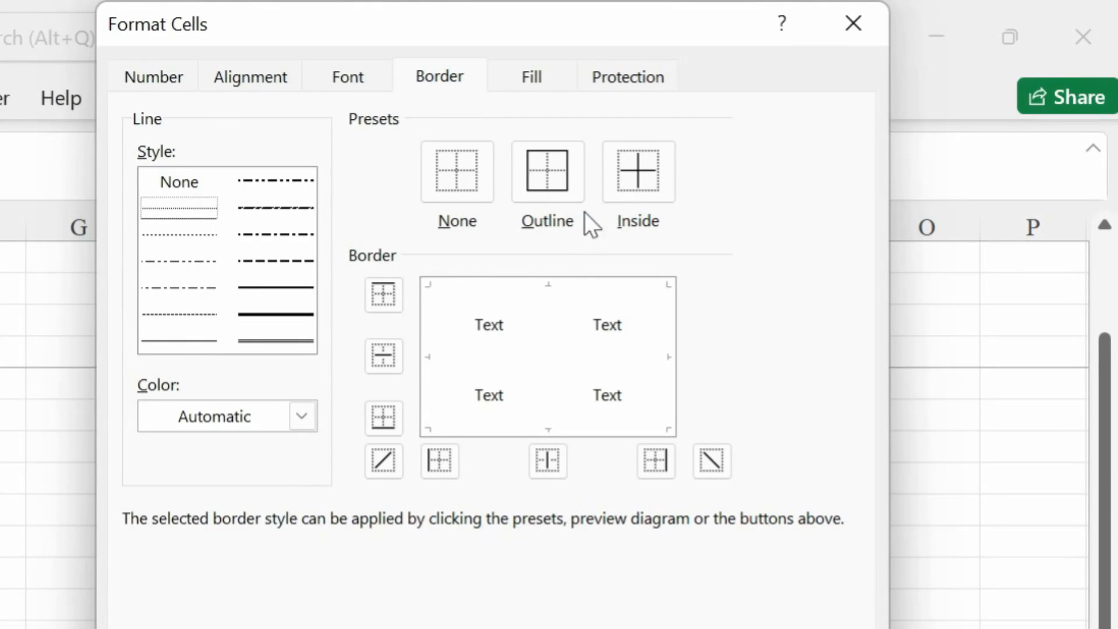
{"action": "left_click", "coordinate": [547, 169]}
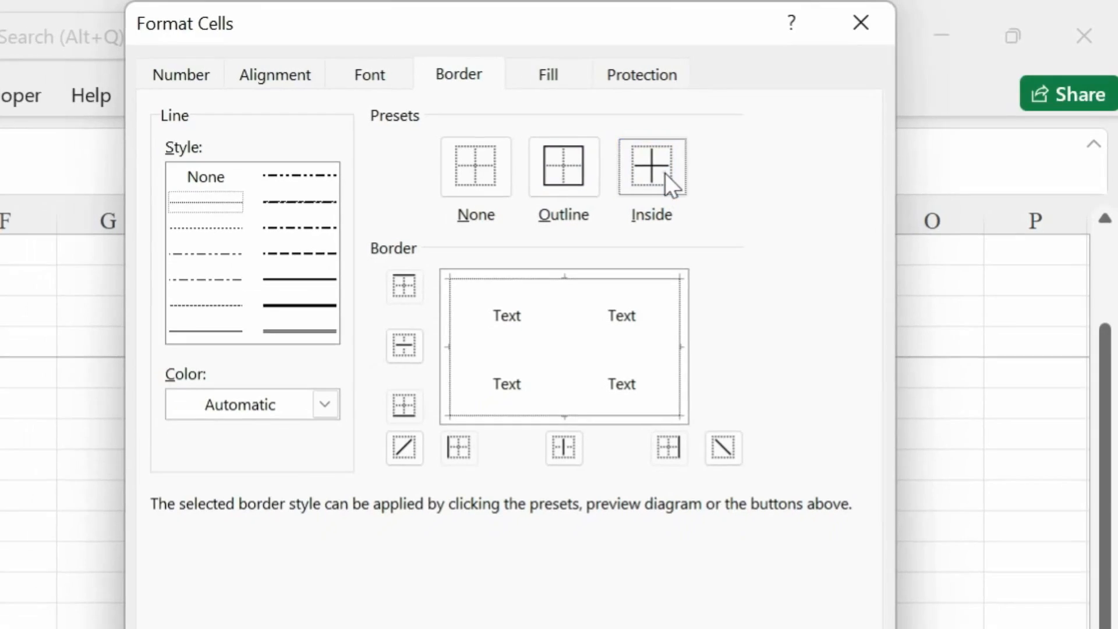
{"action": "left_click", "coordinate": [665, 173]}
{"action": "left_click", "coordinate": [774, 576]}
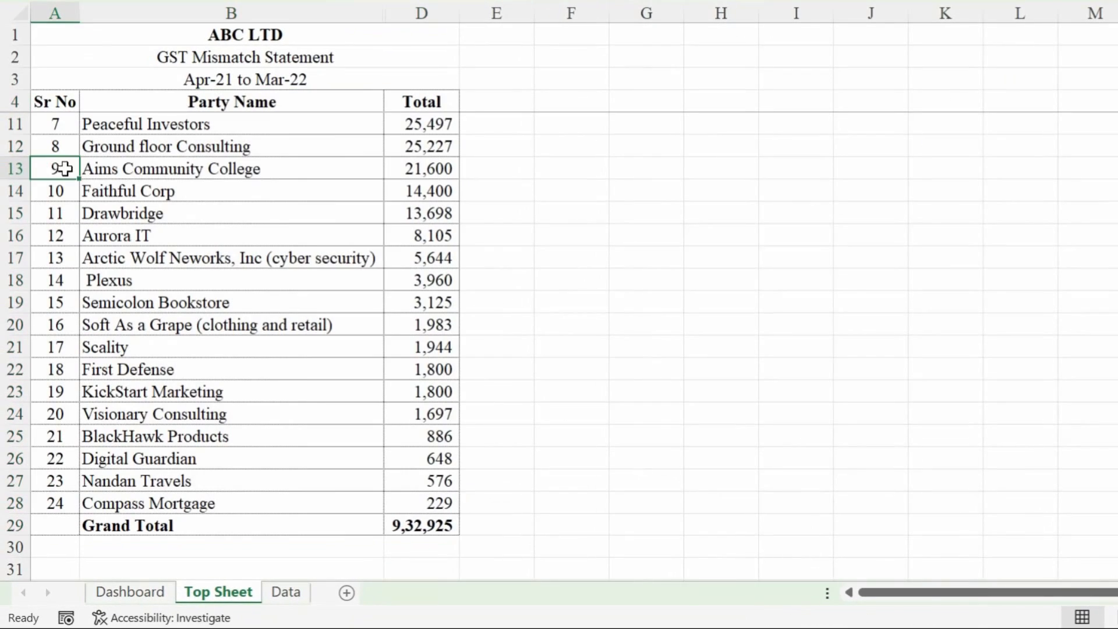
{"action": "left_click_drag", "start_coordinate": [64, 168], "coordinate": [323, 182]}
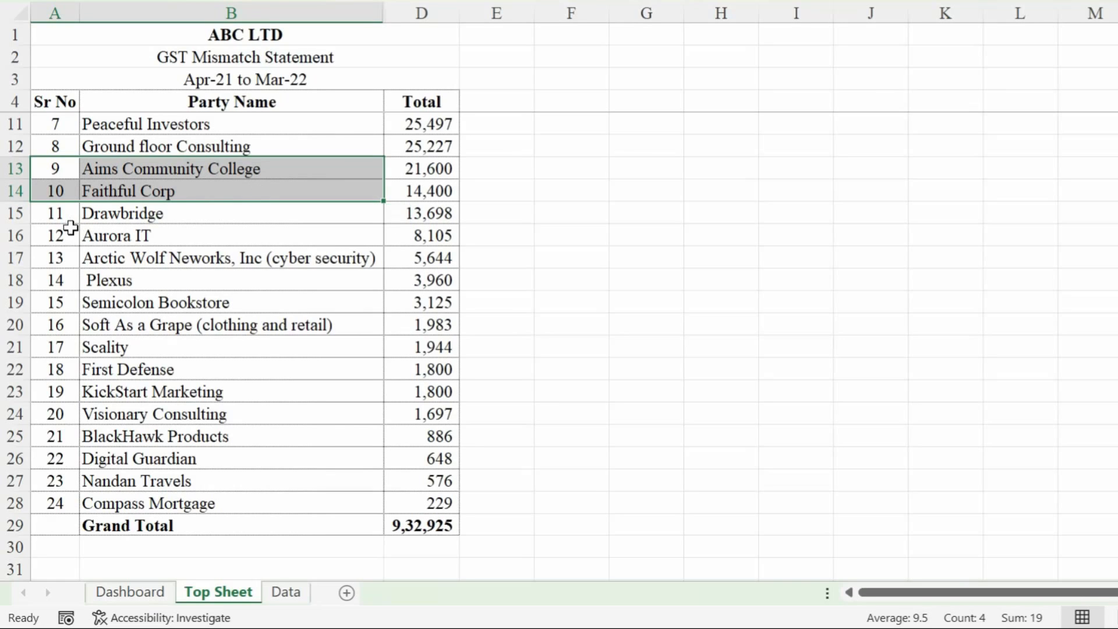
{"action": "left_click_drag", "start_coordinate": [61, 217], "coordinate": [245, 269]}
{"action": "scroll", "coordinate": [187, 150], "scroll_direction": "up", "scroll_amount": 2}
{"action": "left_click", "coordinate": [192, 148]}
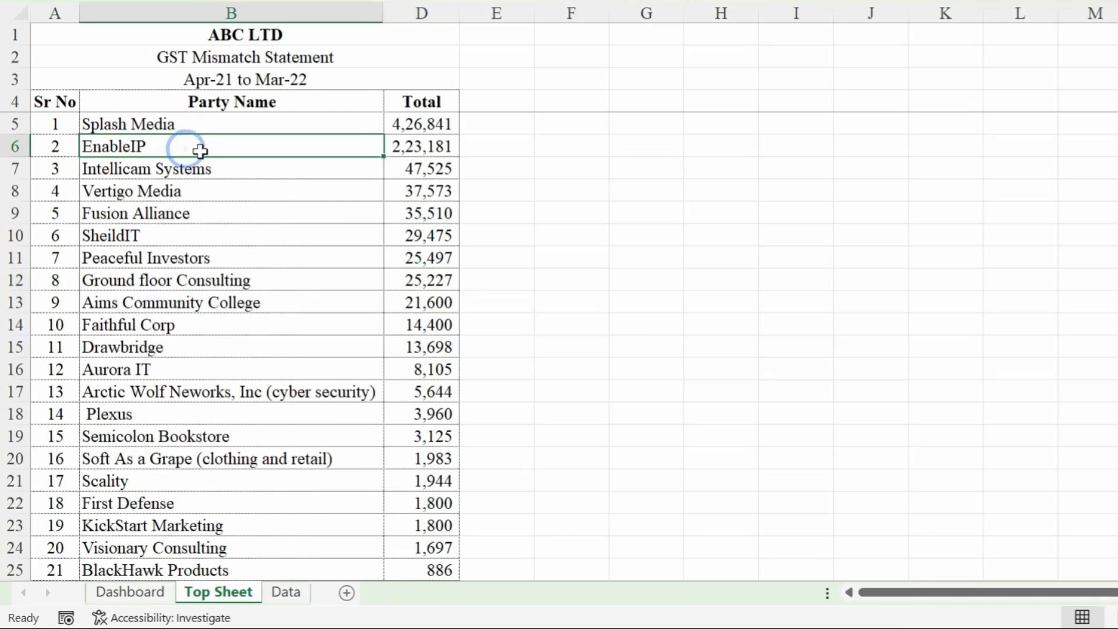
{"action": "left_click_drag", "start_coordinate": [65, 100], "coordinate": [186, 142]}
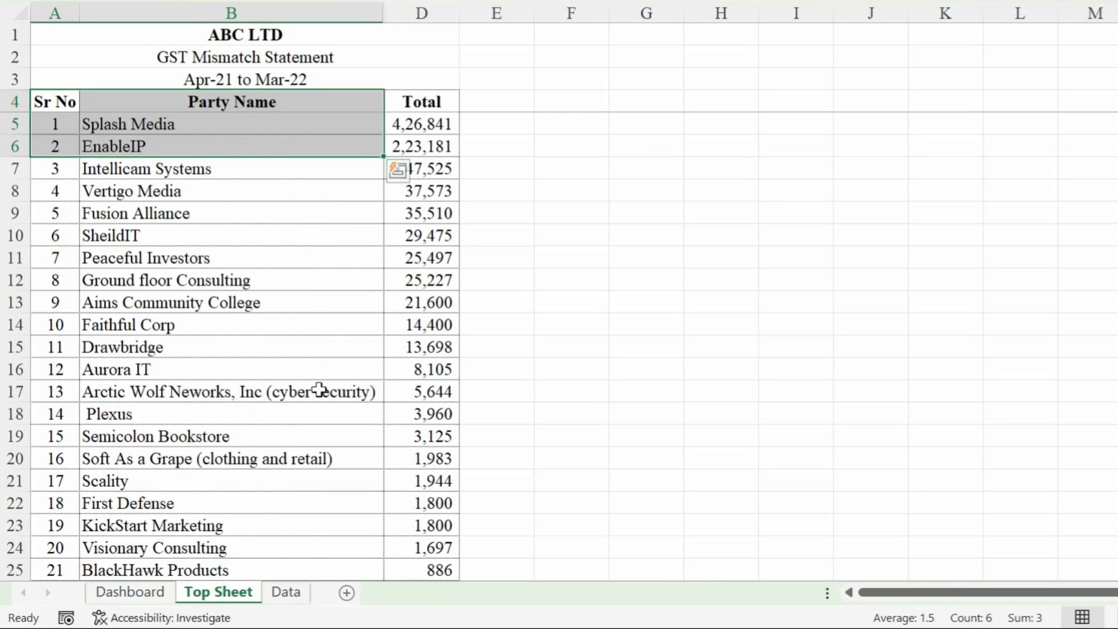
- Create a PivotTable on a new worksheet from the Data sheet range A4:M150
{"action": "left_click", "coordinate": [288, 594]}
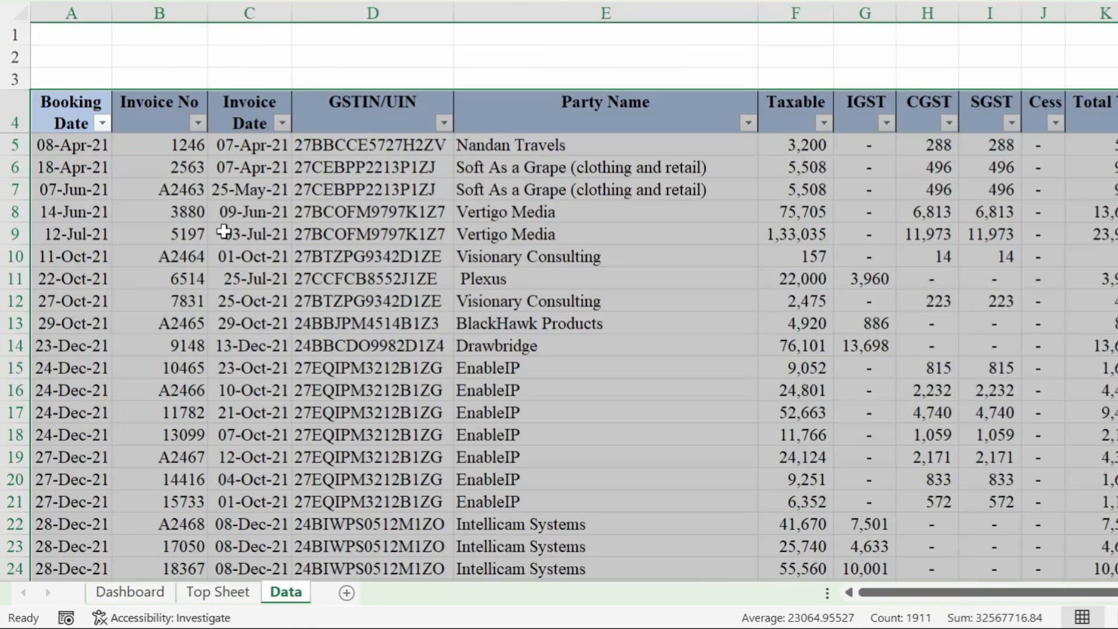
{"action": "left_click", "coordinate": [87, 116]}
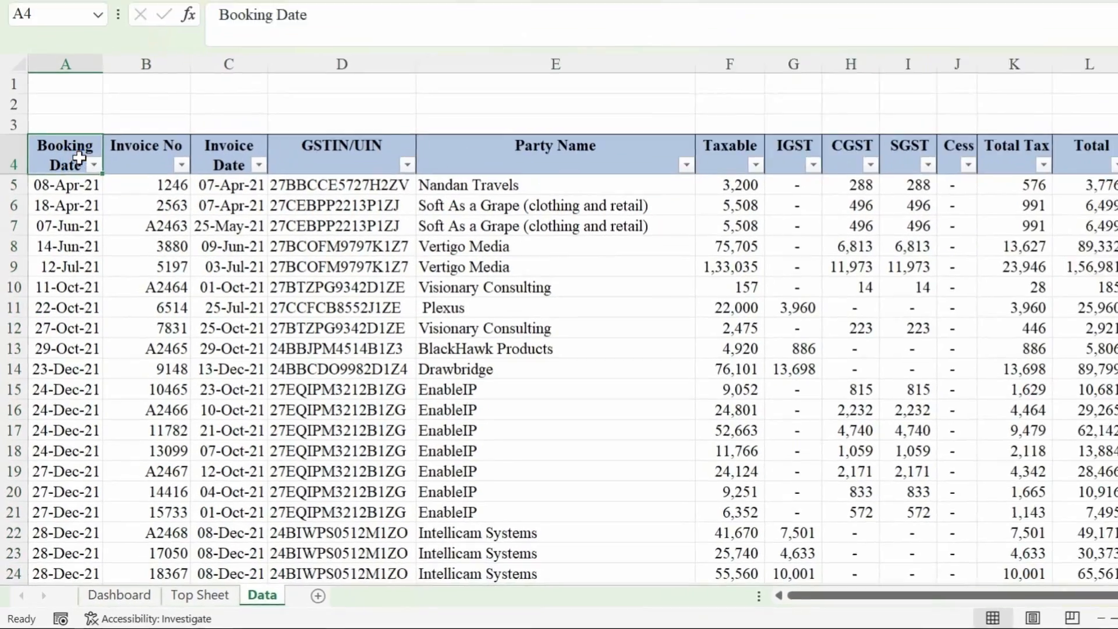
{"action": "key", "text": "ctrl+shift+Right"}
{"action": "key", "text": "ctrl+shift+Down"}
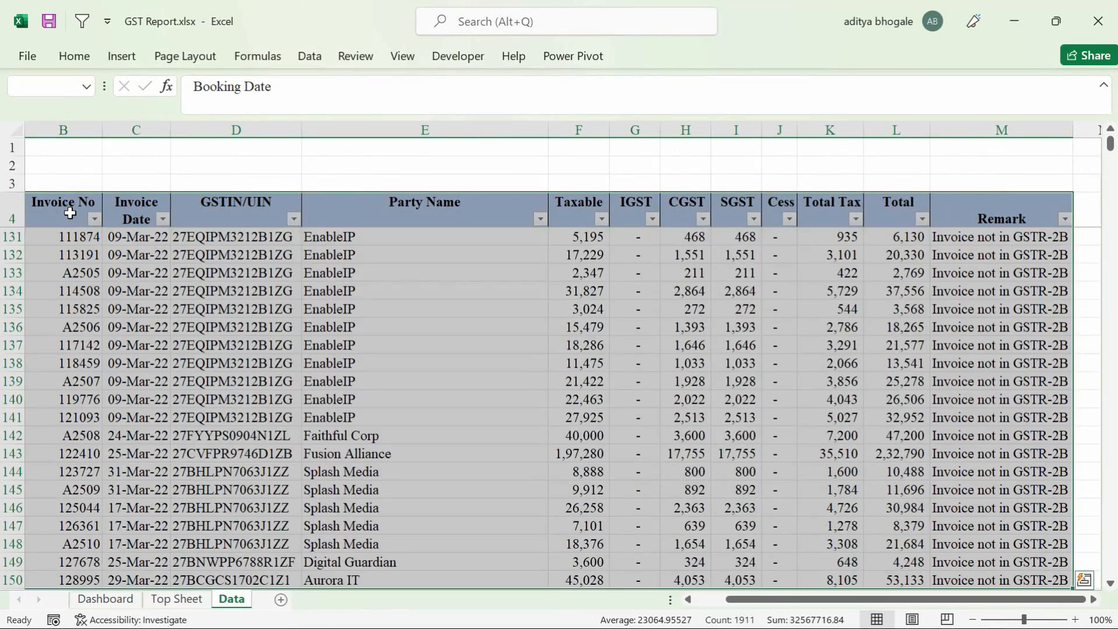
{"action": "left_click", "coordinate": [124, 55]}
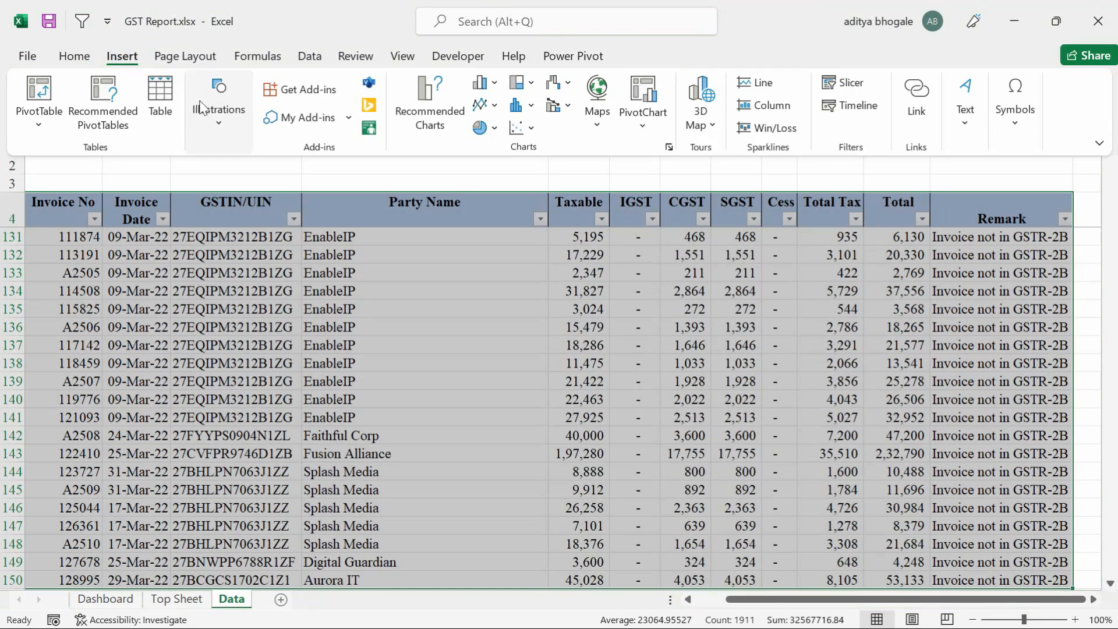
{"action": "left_click", "coordinate": [45, 99]}
{"action": "left_click", "coordinate": [811, 340]}
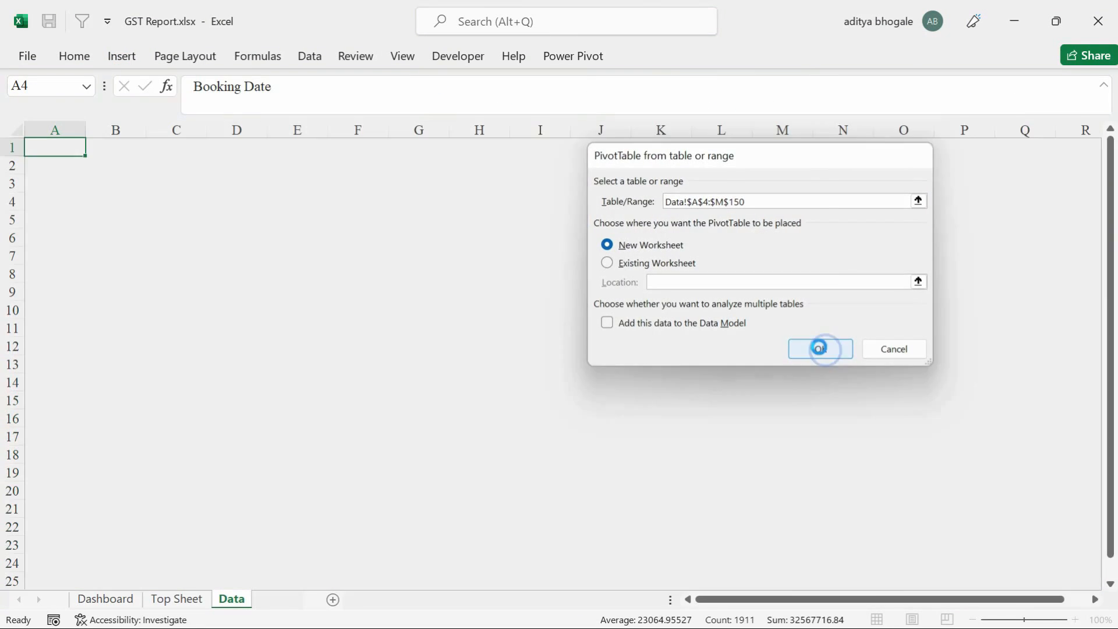
- Add Party Name and GSTIN/UIN beneath it as row fields of the new PivotTable
{"action": "left_click_drag", "start_coordinate": [856, 306], "coordinate": [908, 550]}
{"action": "left_click", "coordinate": [833, 273]}
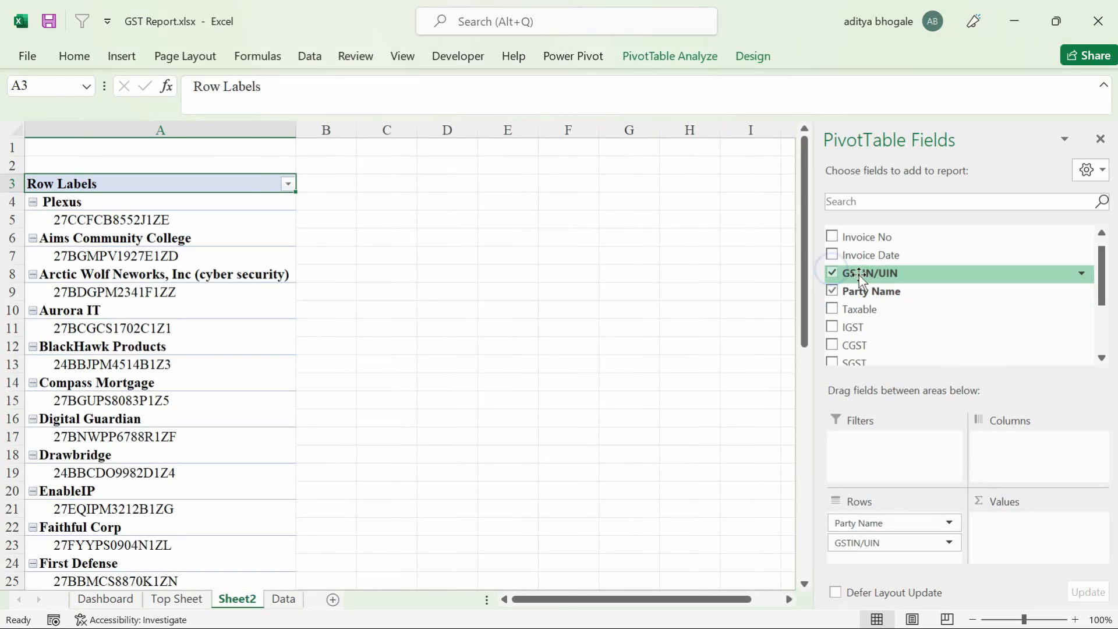
- Enable the Classic PivotTable layout in the new PivotTable's display options
{"action": "right_click", "coordinate": [177, 297]}
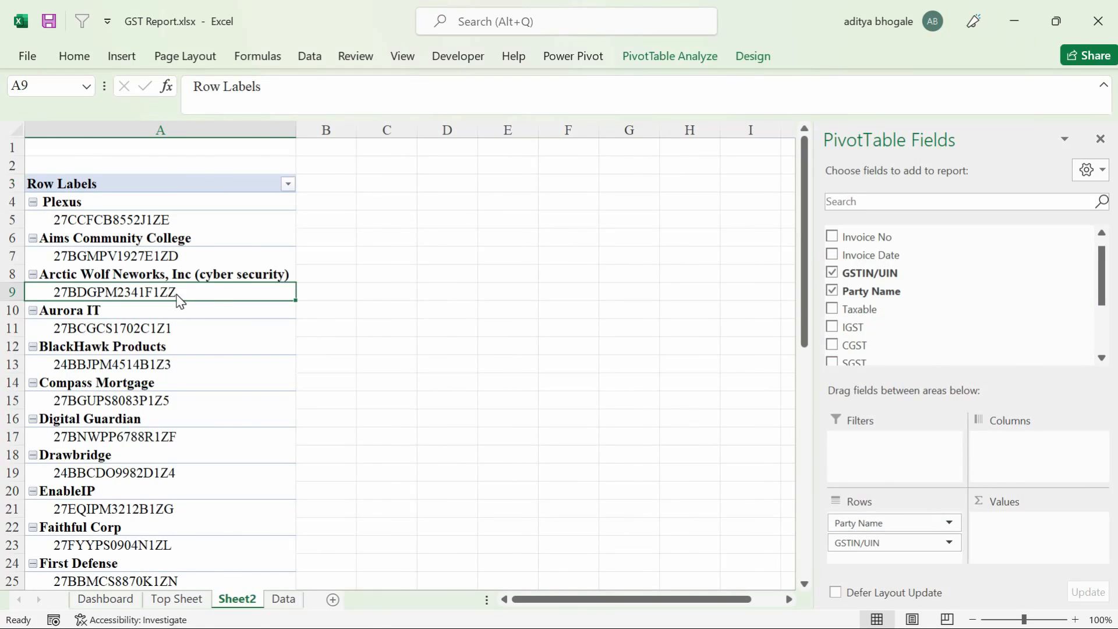
{"action": "left_click", "coordinate": [273, 589]}
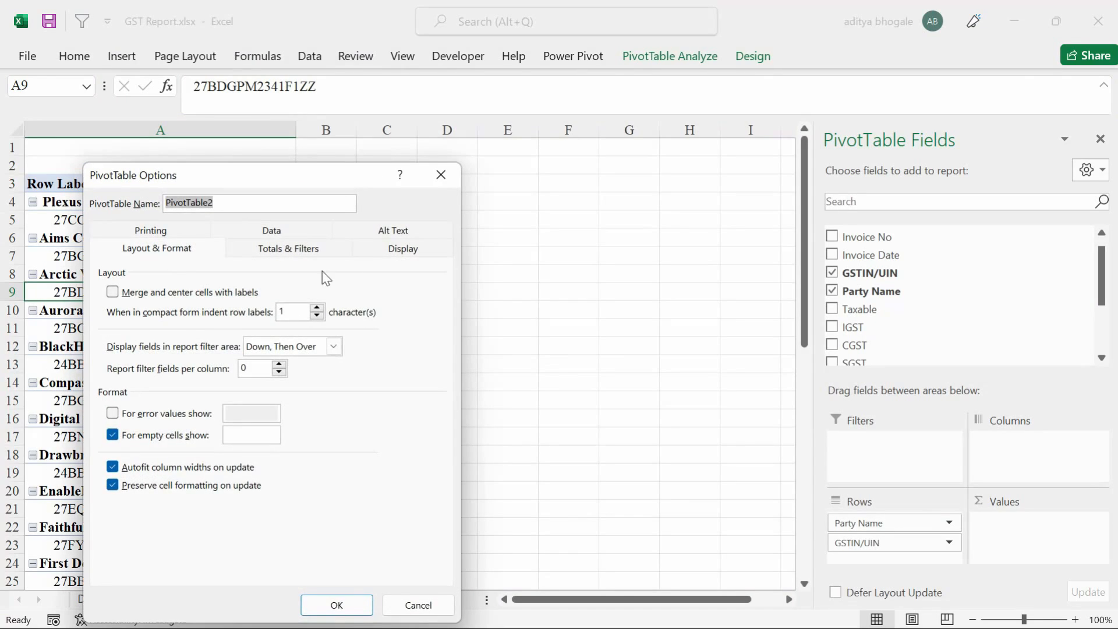
{"action": "left_click", "coordinate": [384, 248]}
{"action": "left_click", "coordinate": [114, 390]}
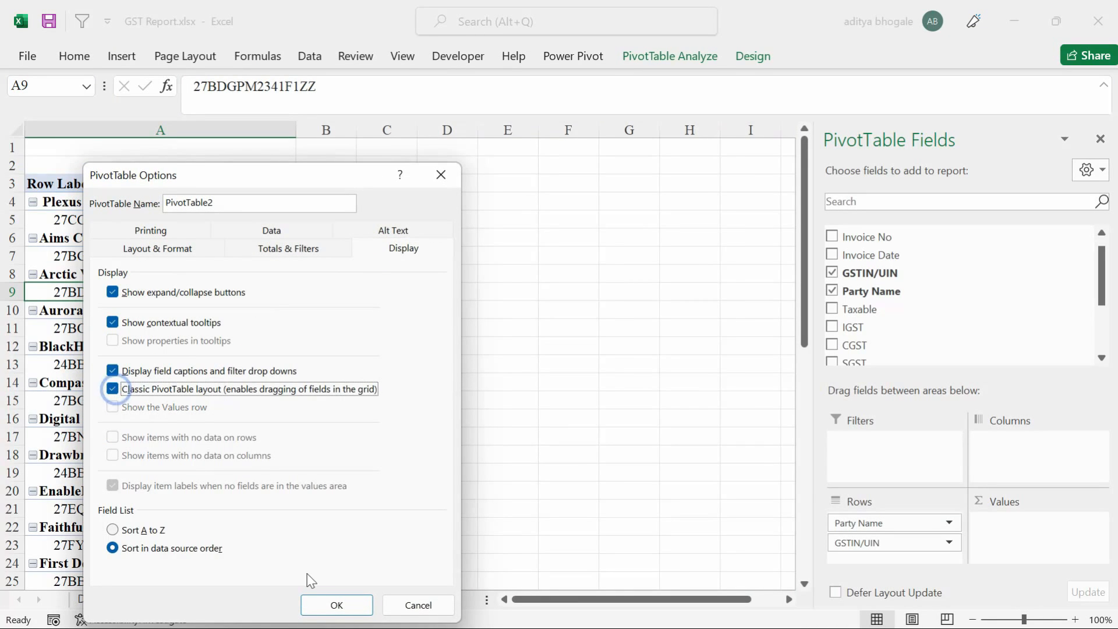
{"action": "left_click", "coordinate": [338, 605]}
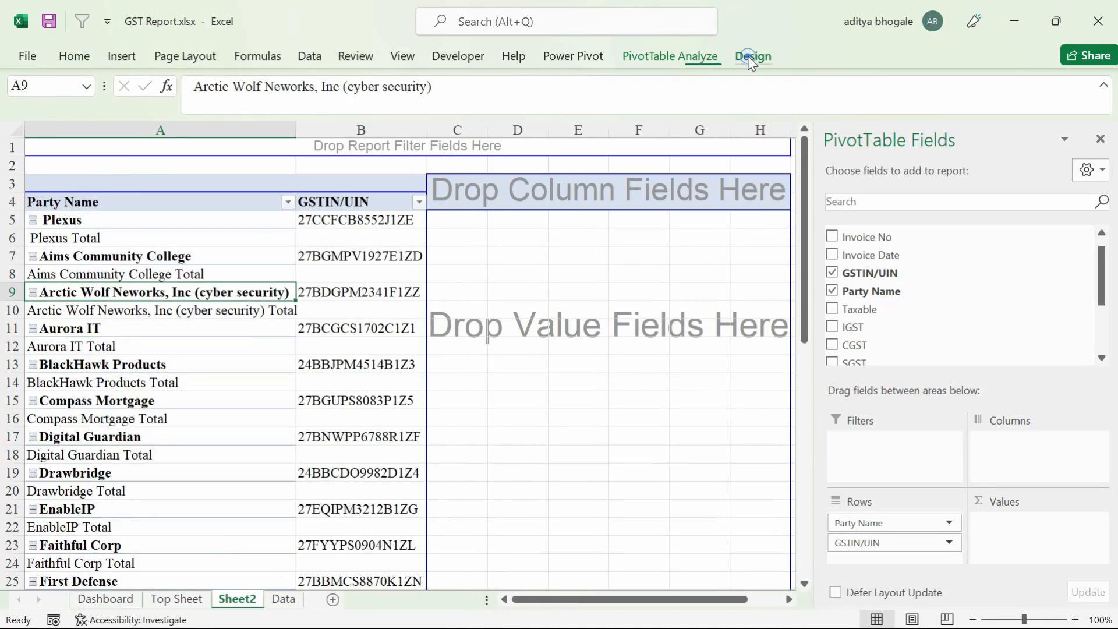
- Turn off all subtotals in the PivotTable
{"action": "left_click", "coordinate": [752, 56]}
{"action": "left_click", "coordinate": [37, 96]}
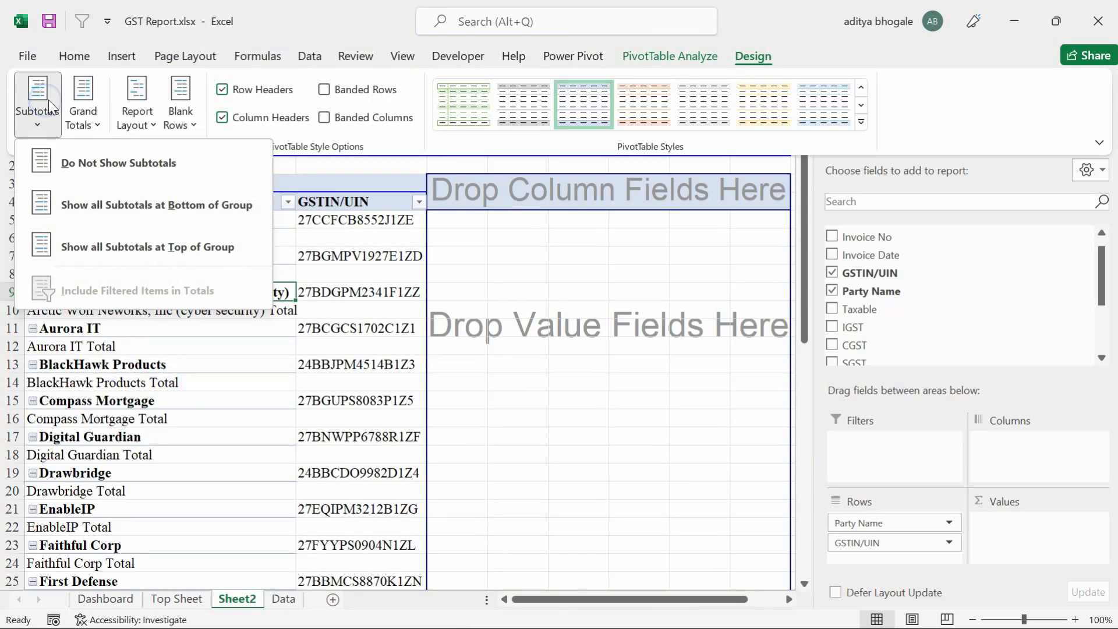
{"action": "left_click", "coordinate": [85, 162]}
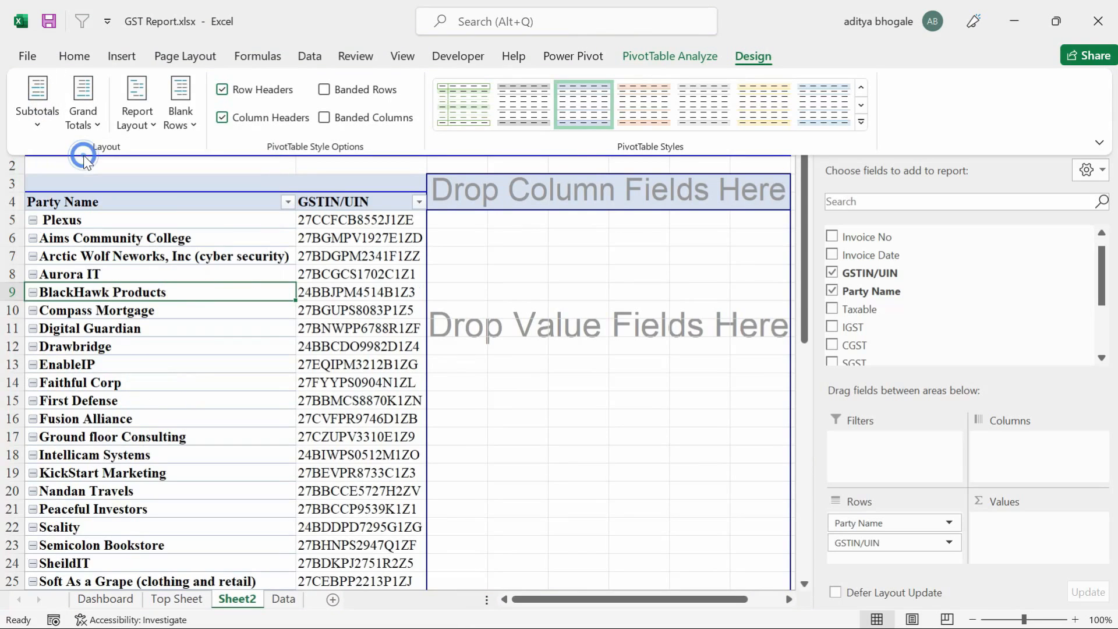
- Add Invoice No and Invoice Date as row fields and ungroup the dates to list individual invoice dates
{"action": "left_click", "coordinate": [832, 237]}
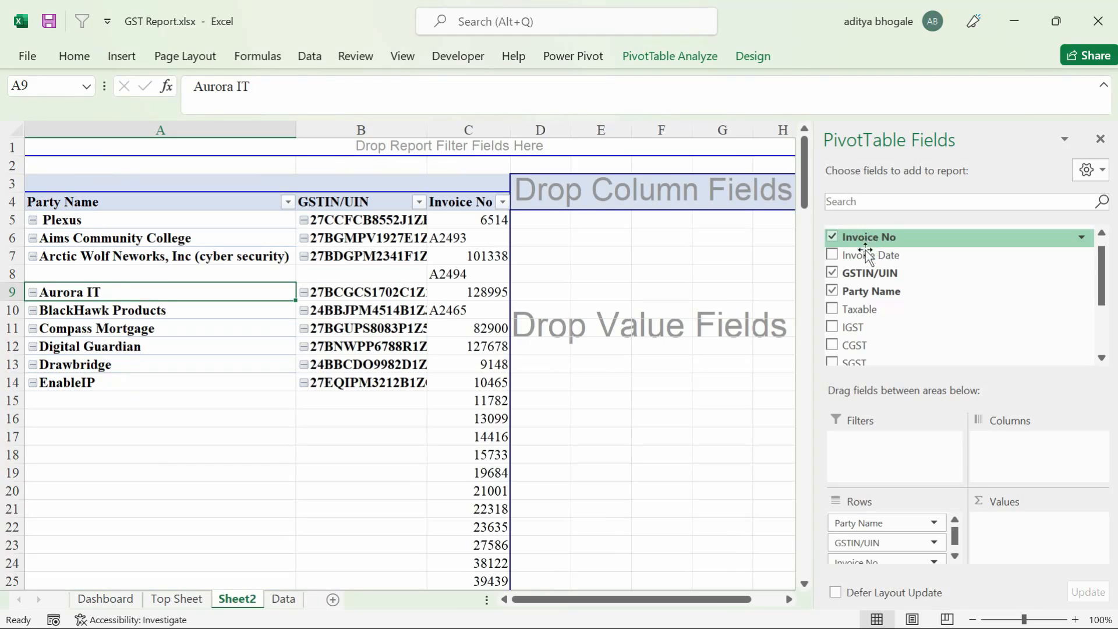
{"action": "left_click", "coordinate": [833, 254]}
{"action": "left_click", "coordinate": [562, 294]}
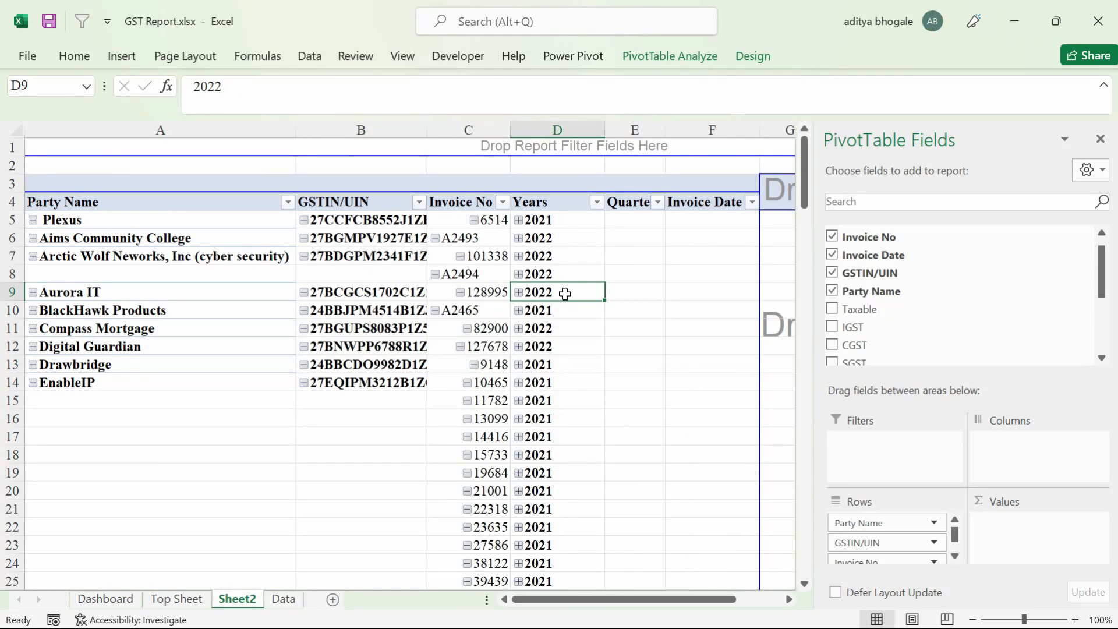
{"action": "right_click", "coordinate": [565, 294]}
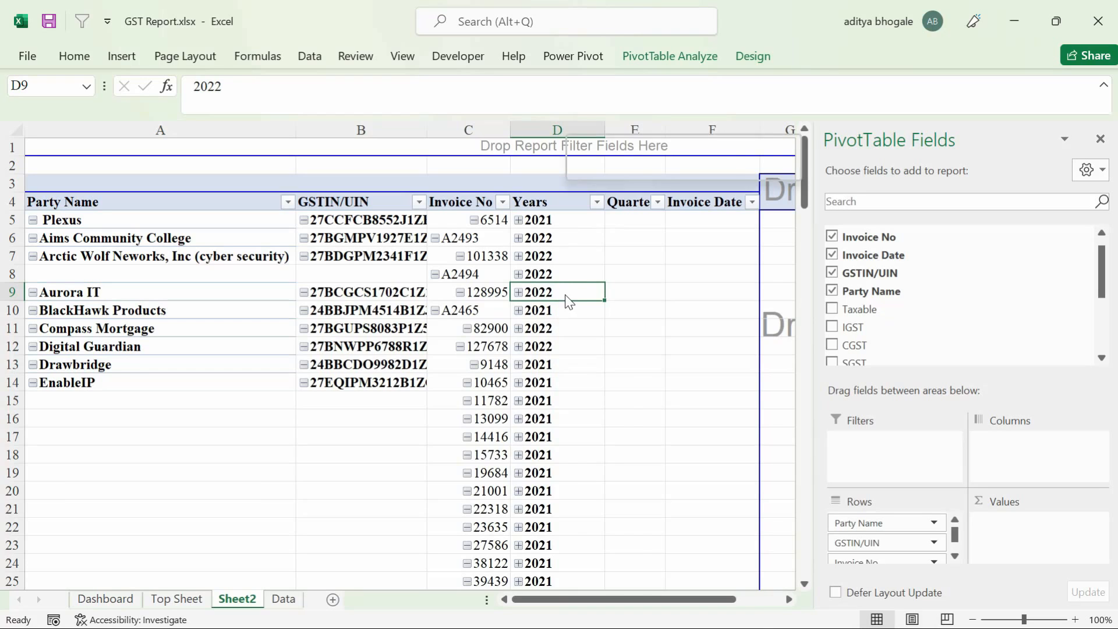
{"action": "left_click", "coordinate": [624, 454]}
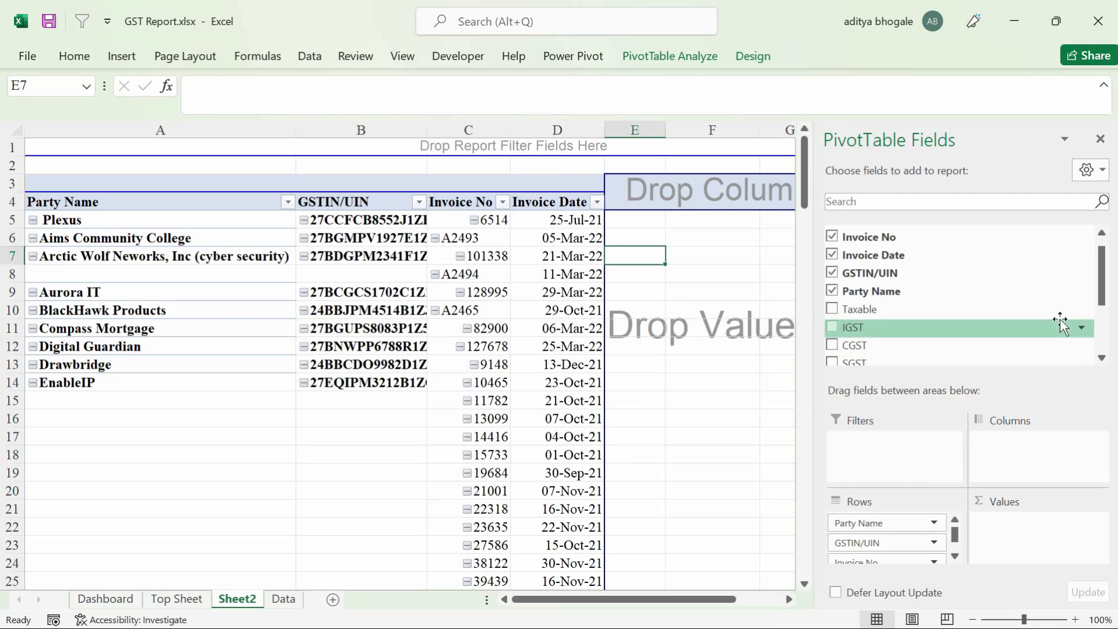
- Add IGST, CGST, SGST, Cess and Total Tax as summed value fields of the PivotTable
{"action": "left_click_drag", "start_coordinate": [1105, 268], "coordinate": [1106, 285]}
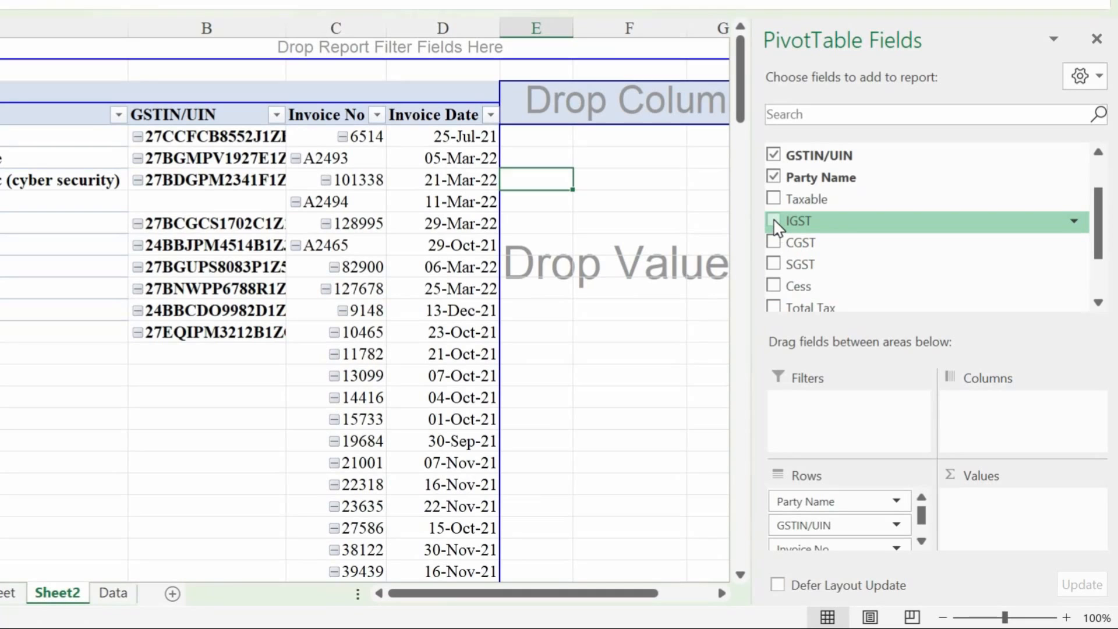
{"action": "left_click", "coordinate": [774, 221]}
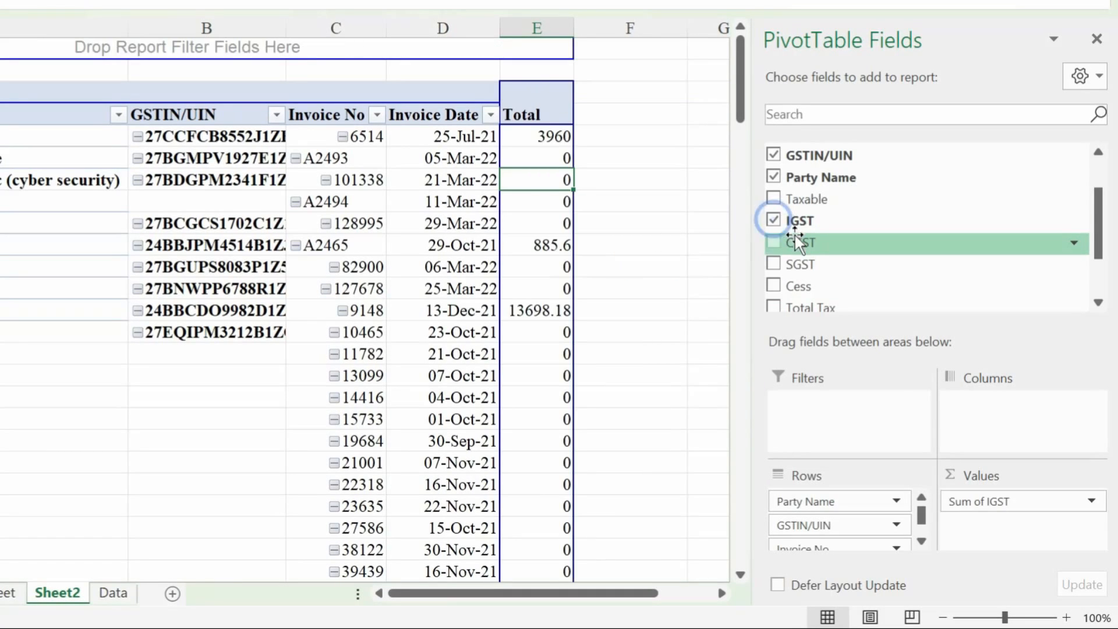
{"action": "left_click", "coordinate": [776, 243]}
{"action": "left_click", "coordinate": [776, 263]}
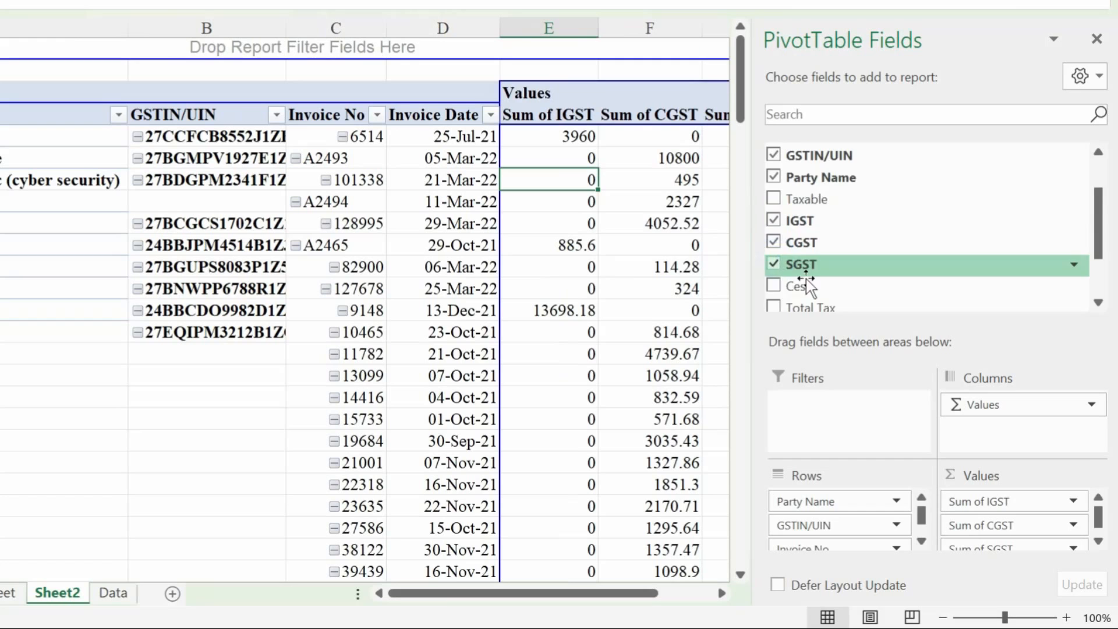
{"action": "scroll", "coordinate": [778, 233], "scroll_direction": "down", "scroll_amount": 1}
{"action": "left_click", "coordinate": [775, 212]}
{"action": "left_click", "coordinate": [774, 229]}
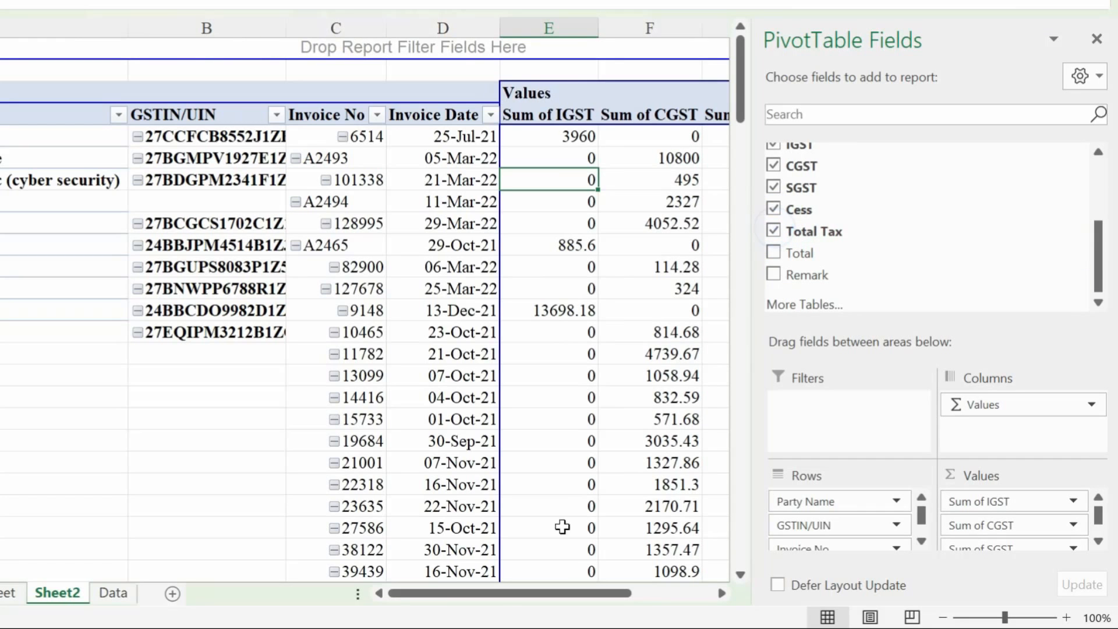
{"action": "left_click_drag", "start_coordinate": [501, 595], "coordinate": [572, 593]}
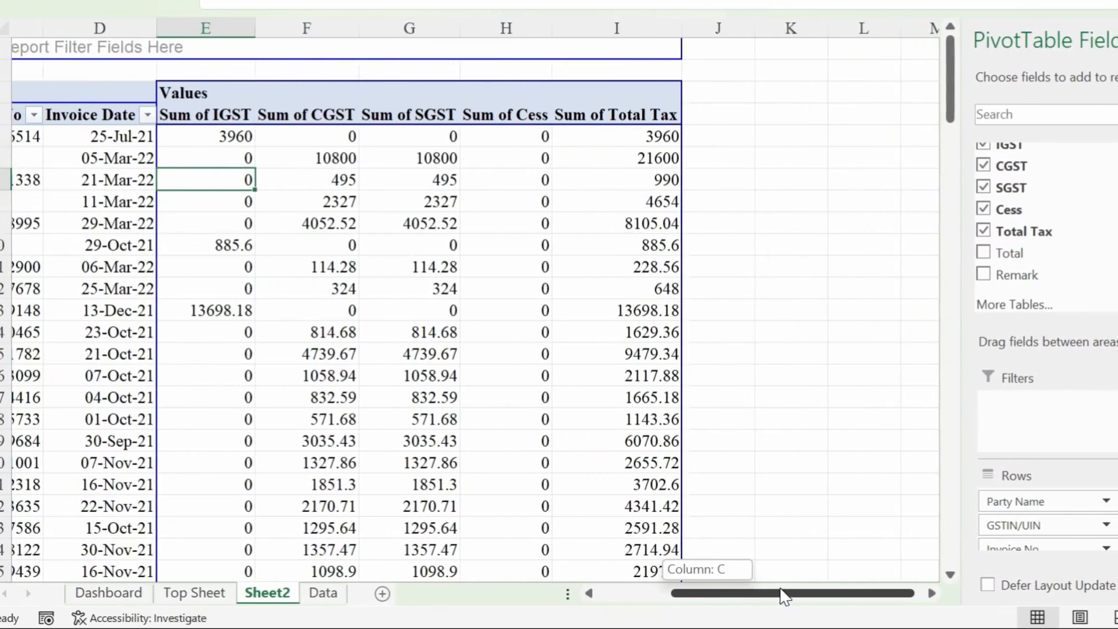
- Compare the party order in the Sheet2 PivotTable with the order on the Top Sheet
{"action": "left_click", "coordinate": [107, 125]}
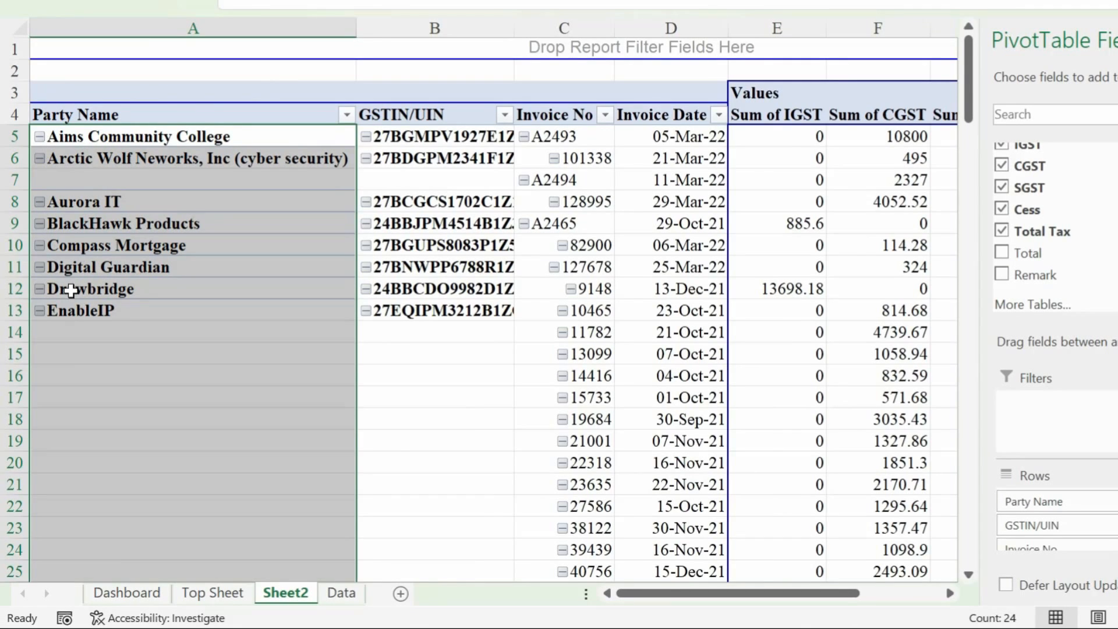
{"action": "left_click", "coordinate": [212, 592]}
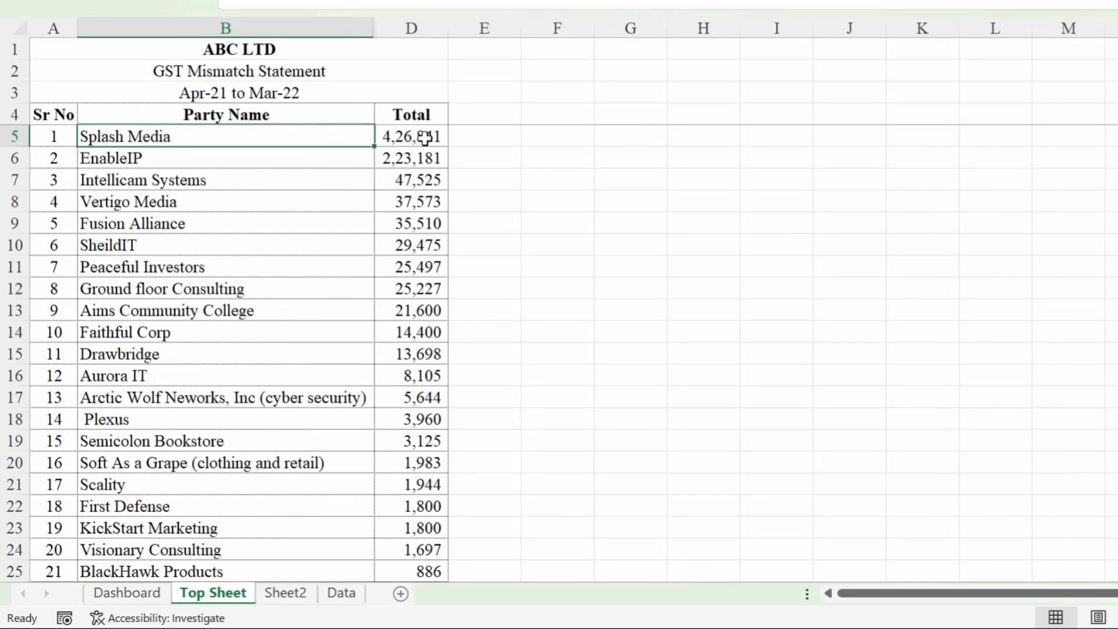
{"action": "left_click", "coordinate": [105, 159]}
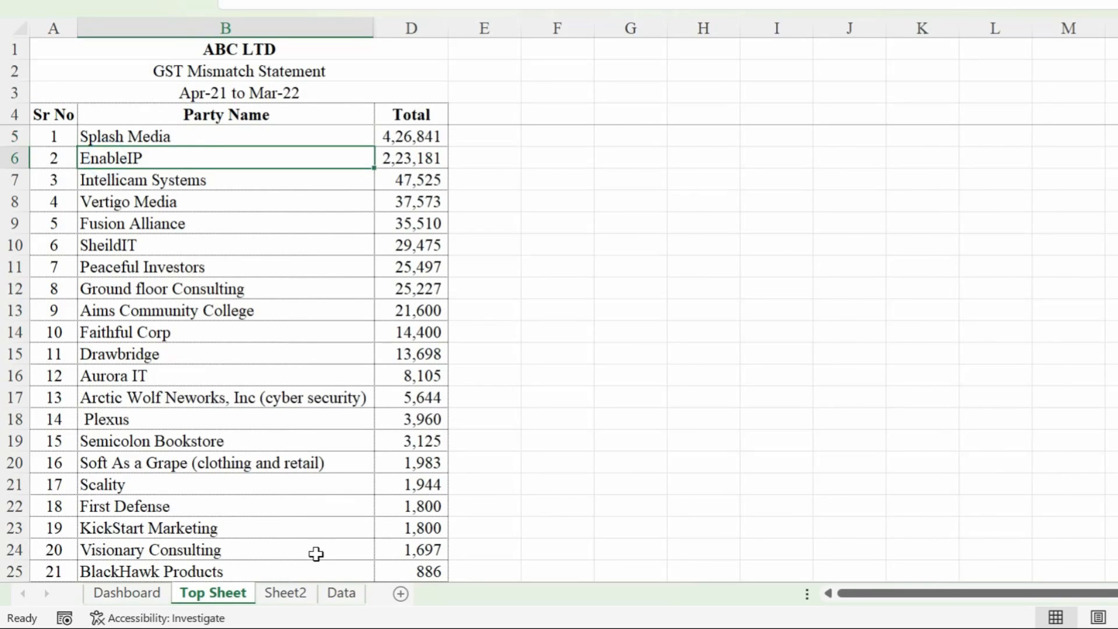
{"action": "left_click", "coordinate": [286, 592]}
{"action": "left_click_drag", "start_coordinate": [184, 139], "coordinate": [181, 199]}
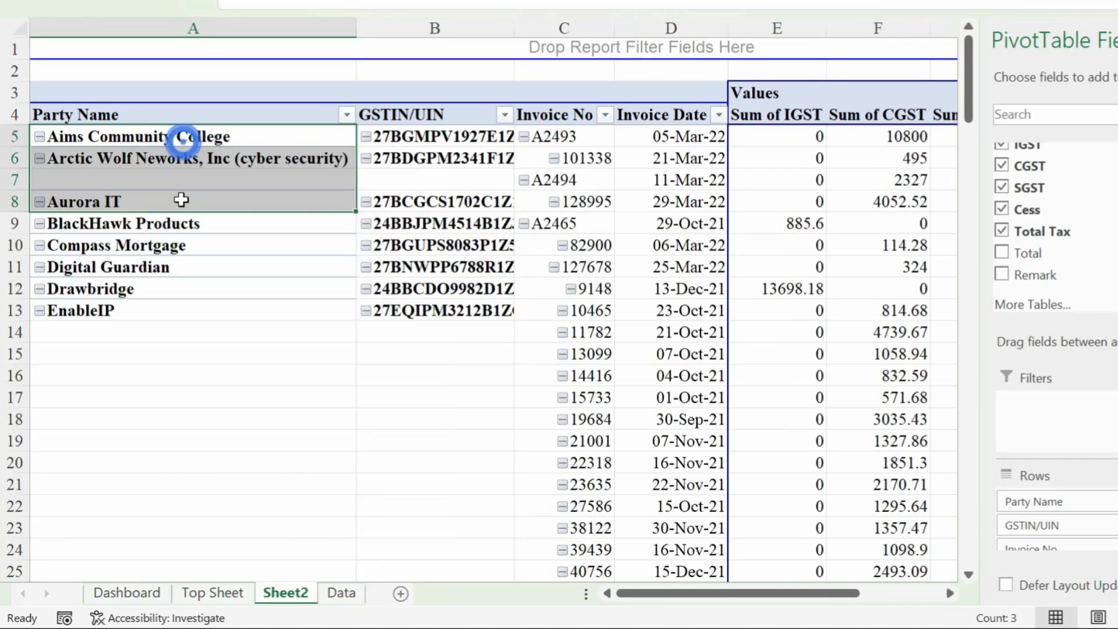
- Insert a blank column before Party Name on the Data sheet
{"action": "left_click", "coordinate": [341, 592]}
{"action": "left_click", "coordinate": [476, 356]}
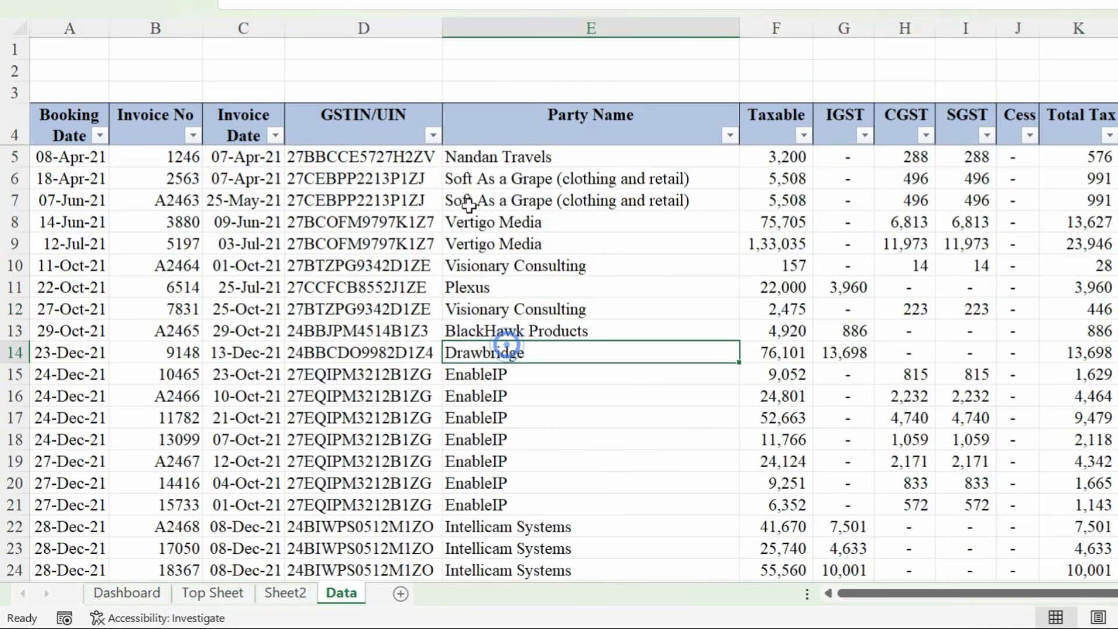
{"action": "left_click", "coordinate": [557, 22]}
{"action": "right_click", "coordinate": [557, 23]}
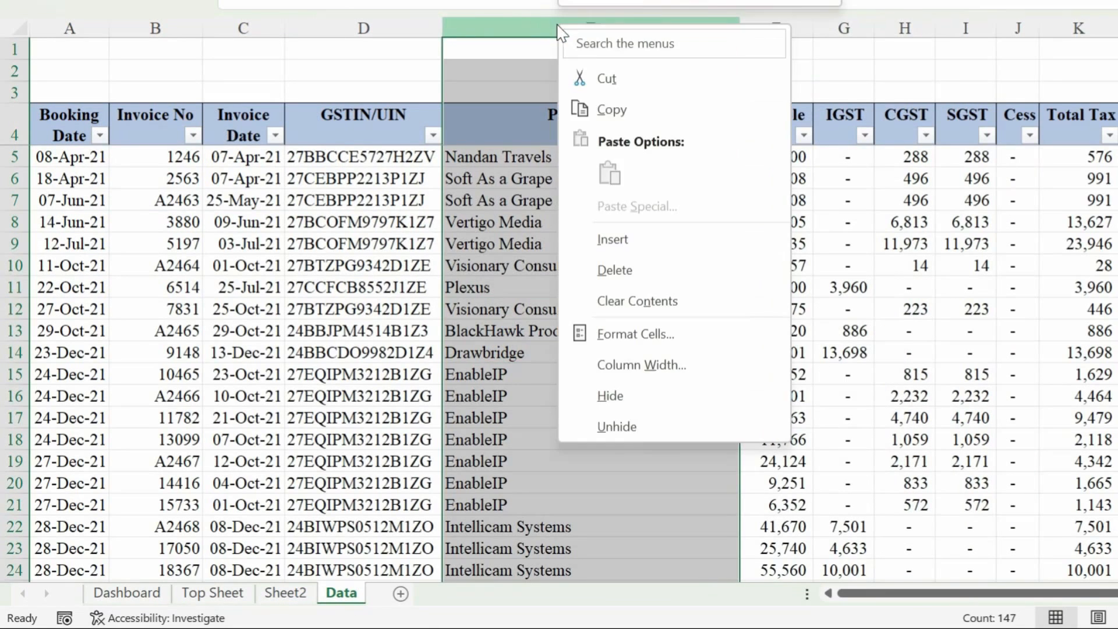
{"action": "left_click", "coordinate": [621, 237]}
- Unhide the GSTIN/UIN column between Party Name and Total on the Top Sheet
{"action": "key", "text": "ctrl+Page_Up"}
{"action": "key", "text": "ctrl+Page_Up"}
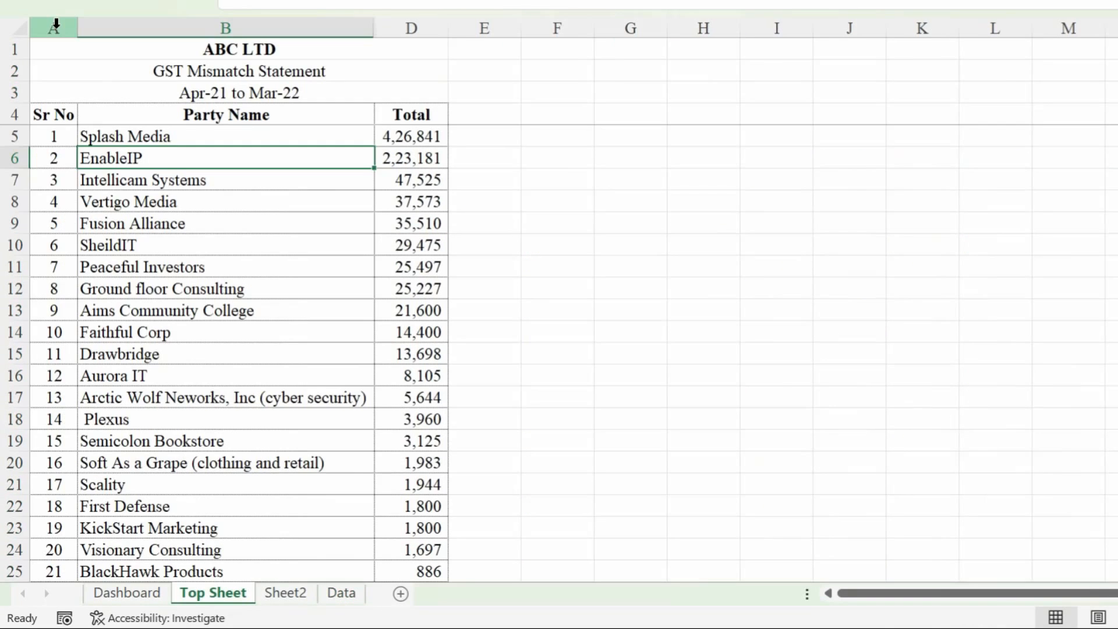
{"action": "left_click", "coordinate": [54, 24]}
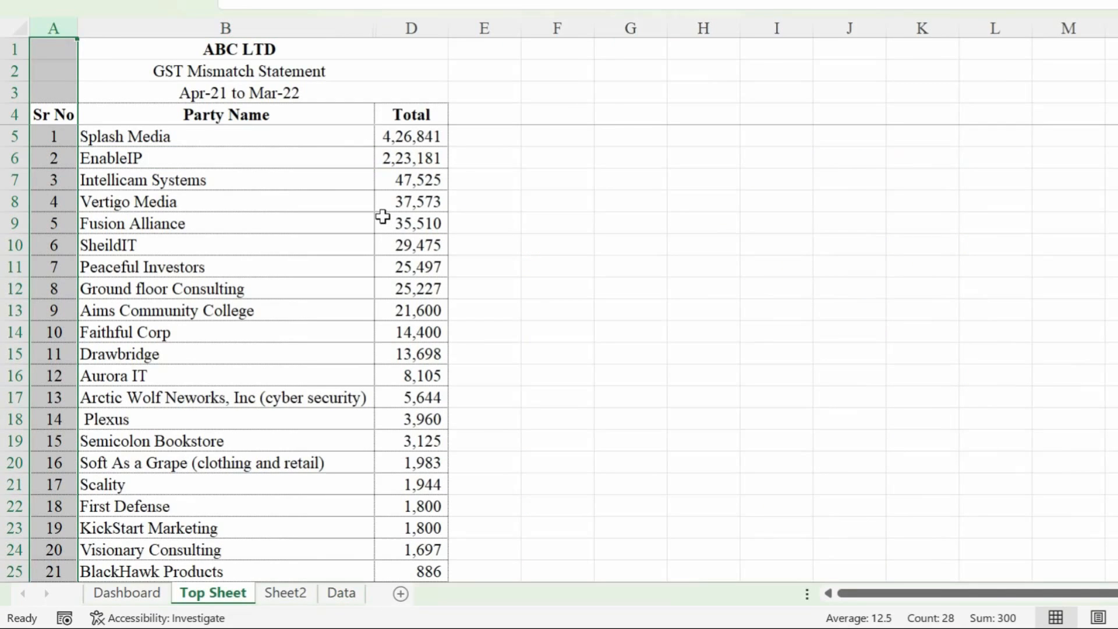
{"action": "left_click_drag", "start_coordinate": [332, 25], "coordinate": [384, 25]}
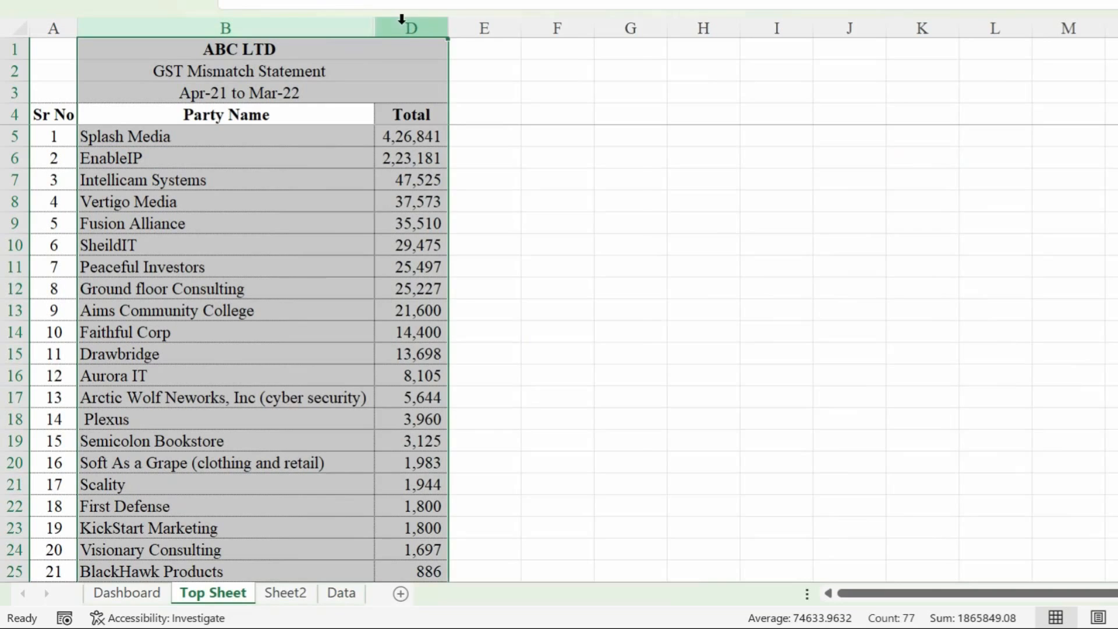
{"action": "right_click", "coordinate": [404, 26]}
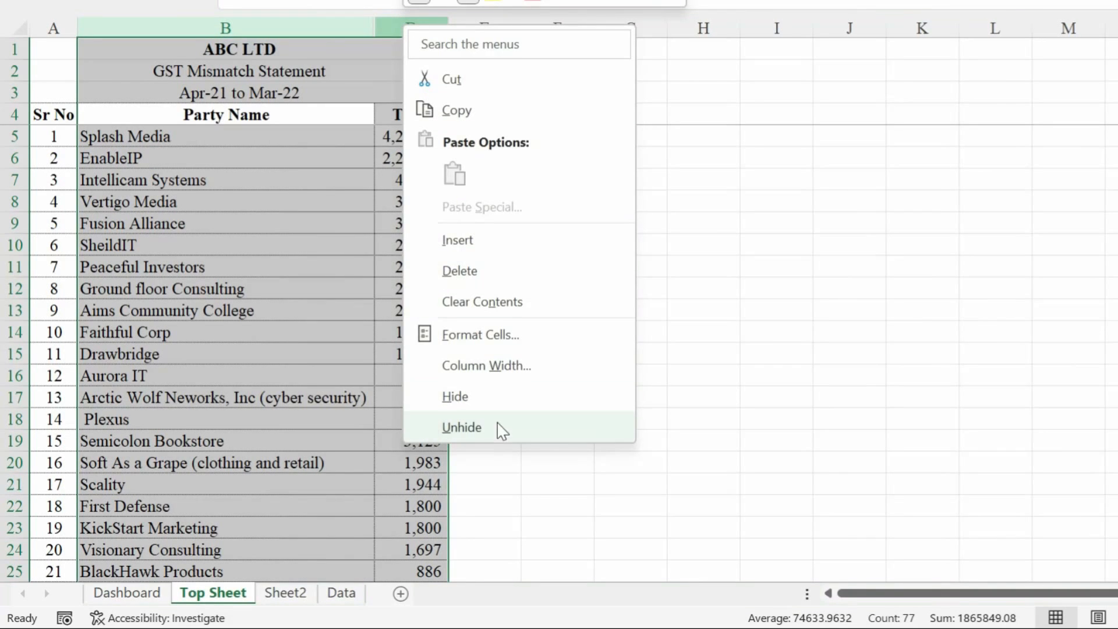
{"action": "left_click", "coordinate": [474, 427]}
{"action": "left_click_drag", "start_coordinate": [460, 114], "coordinate": [477, 223]}
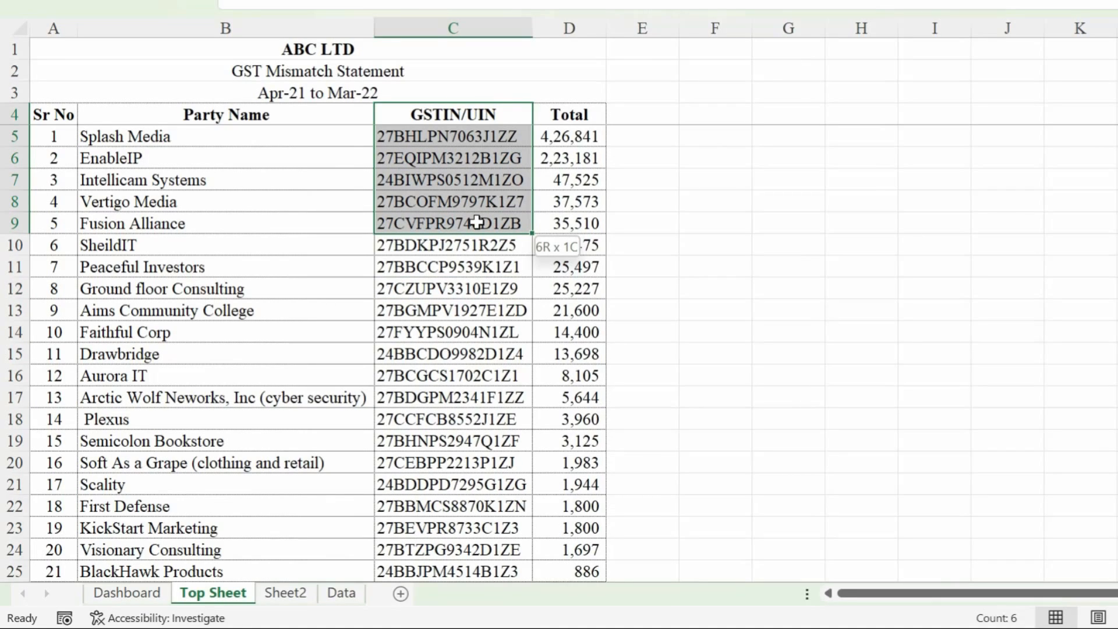
- Copy the Top Sheet's Sr No column A into column F
{"action": "left_click", "coordinate": [57, 24]}
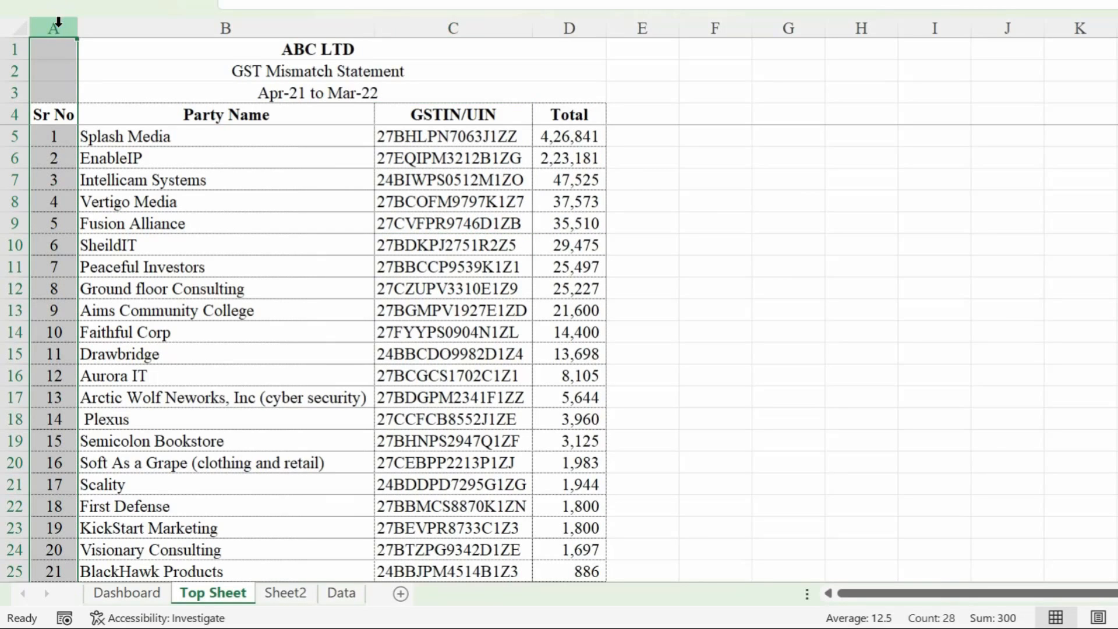
{"action": "key", "text": "ctrl+c"}
{"action": "left_click", "coordinate": [718, 14]}
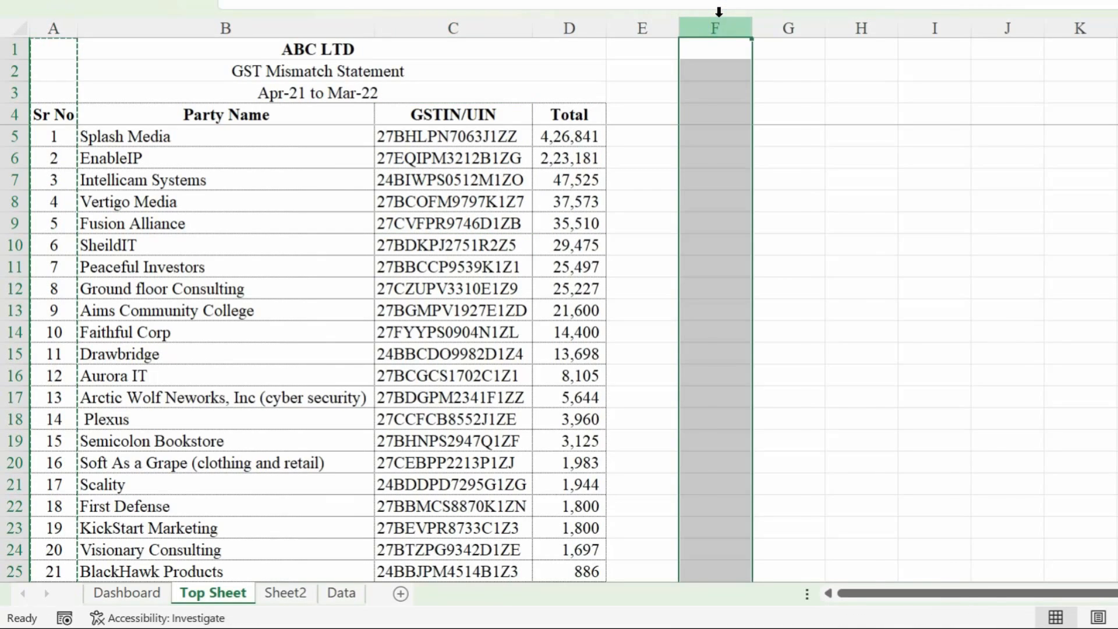
{"action": "key", "text": "ctrl+v"}
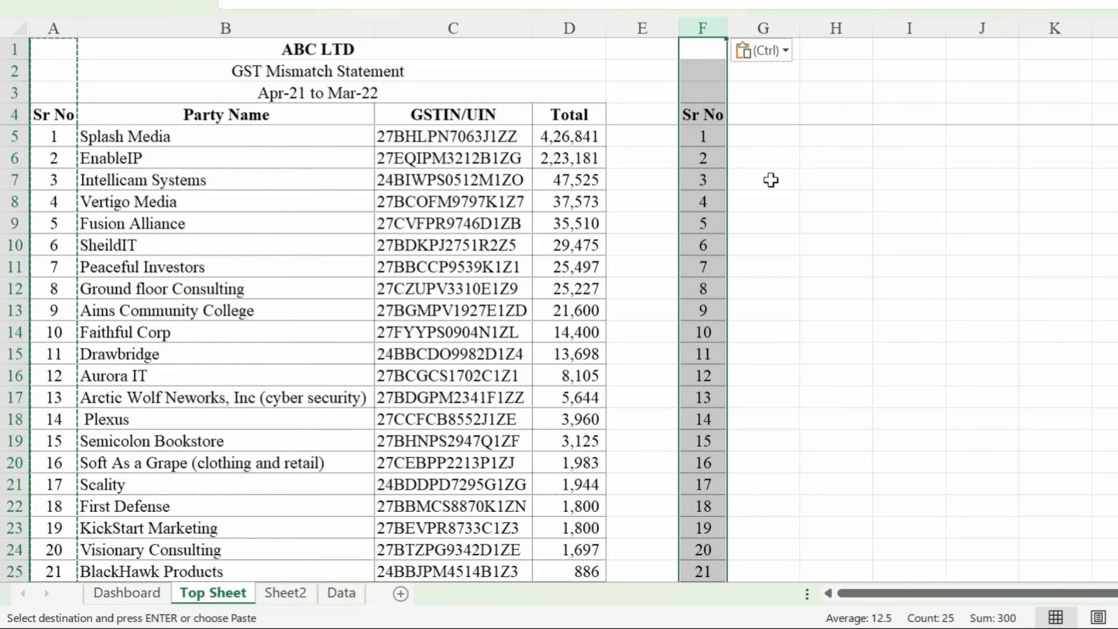
- Enter the header Sr No in cell E4 of the Data sheet's inserted column
{"action": "left_click", "coordinate": [342, 593]}
{"action": "left_click", "coordinate": [544, 164]}
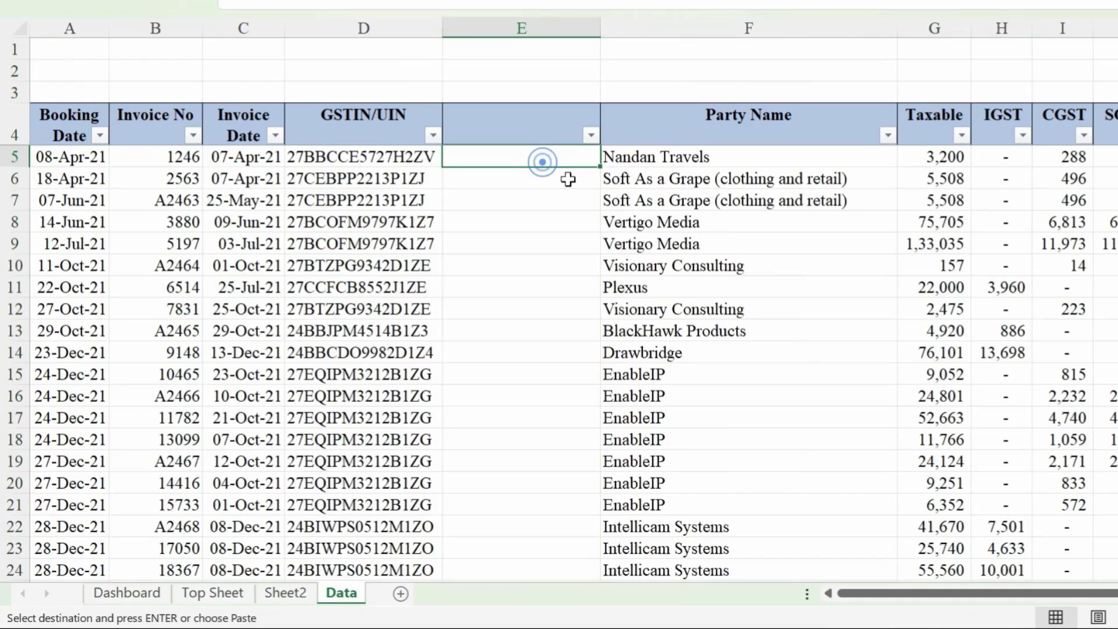
{"action": "left_click", "coordinate": [531, 120]}
{"action": "type", "text": "Sr No"}
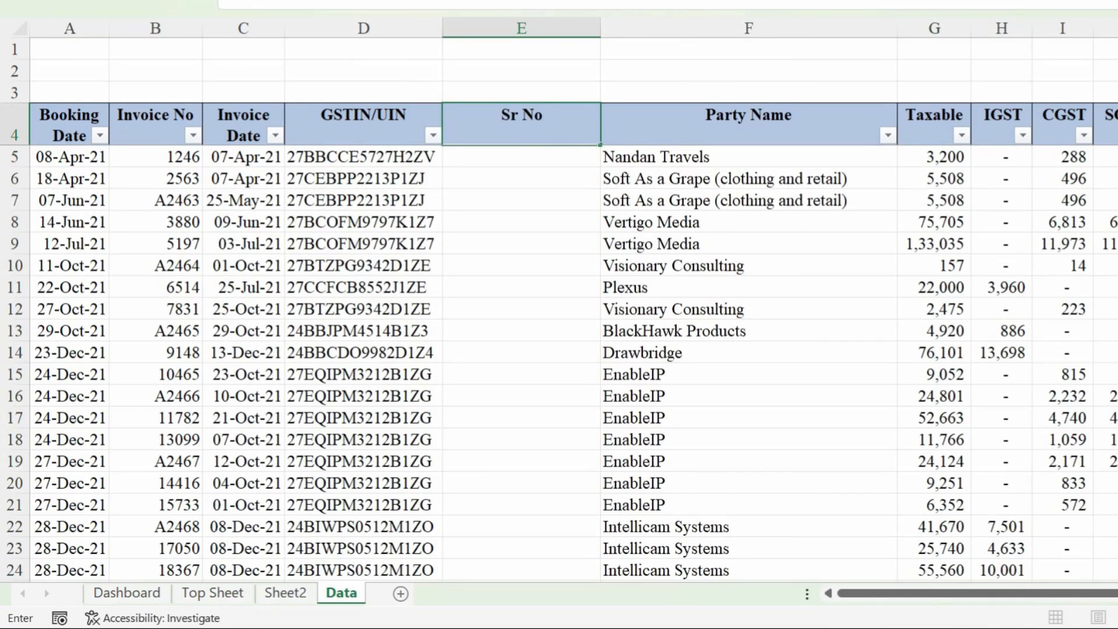
{"action": "key", "text": "Return"}
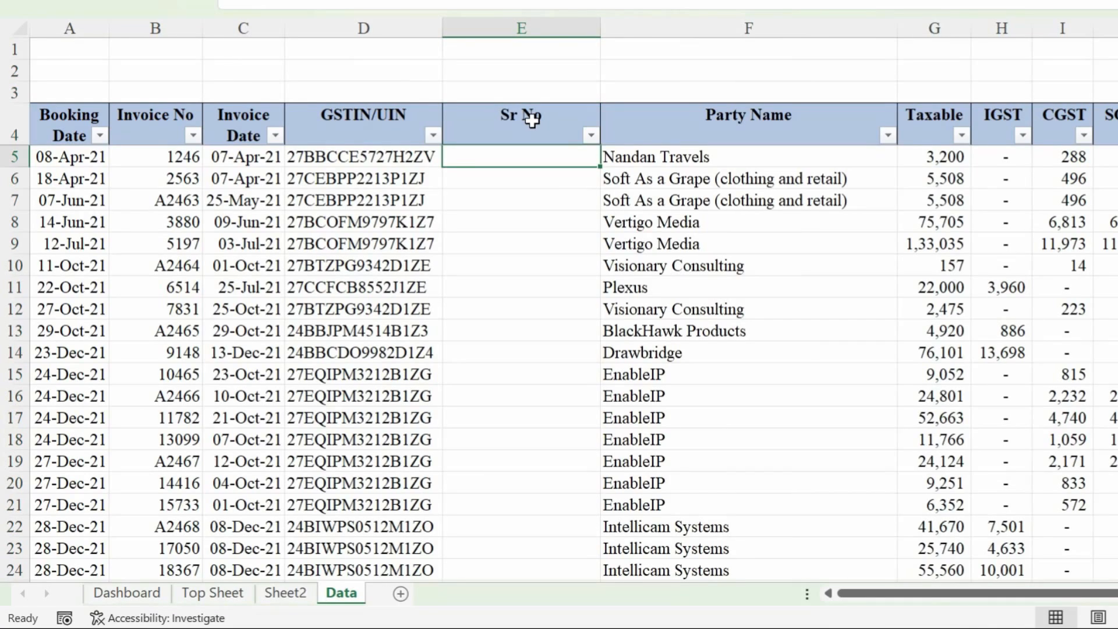
- Enter =VLOOKUP(D5,'Top Sheet'!$C$4:$F$28,4,0) in cell E5 of the Data sheet
{"action": "type", "text": "=vl"}
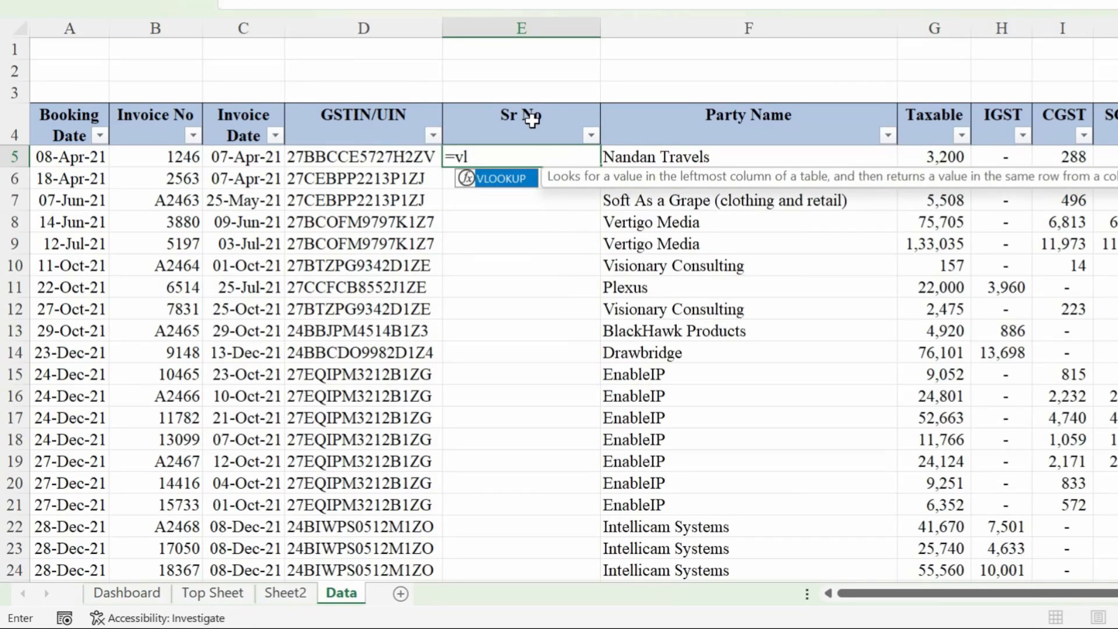
{"action": "key", "text": "Tab"}
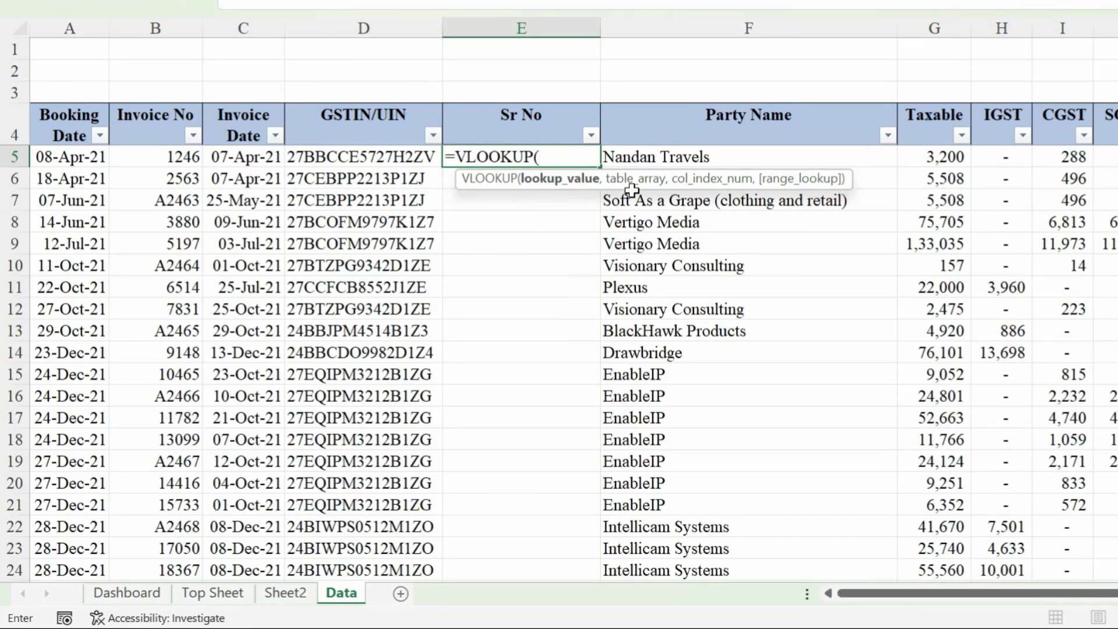
{"action": "left_click", "coordinate": [363, 150]}
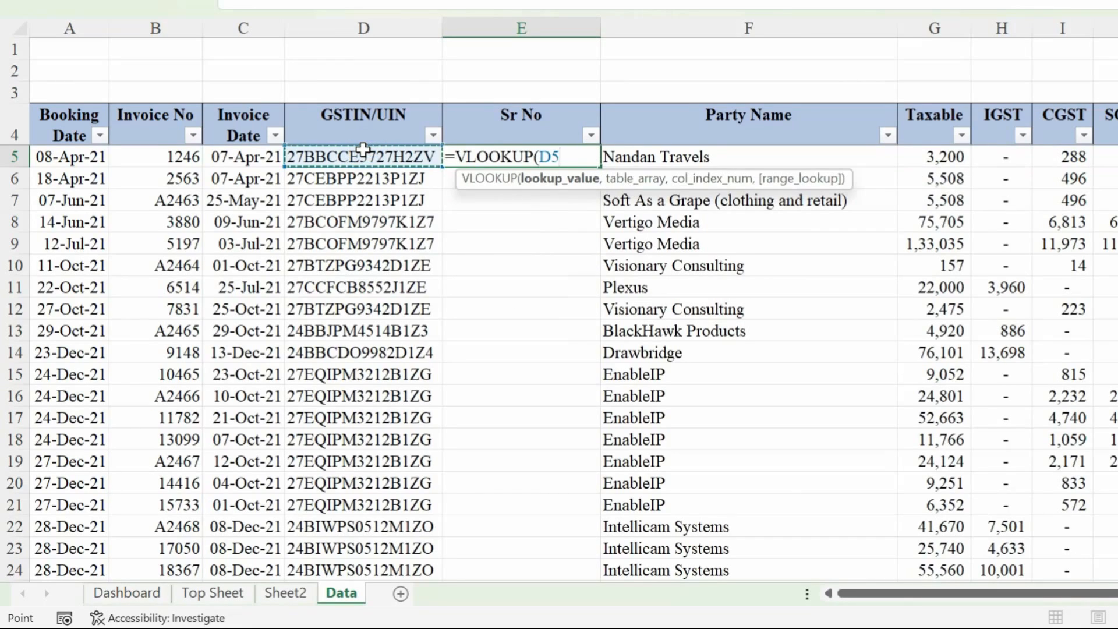
{"action": "type", "text": ","}
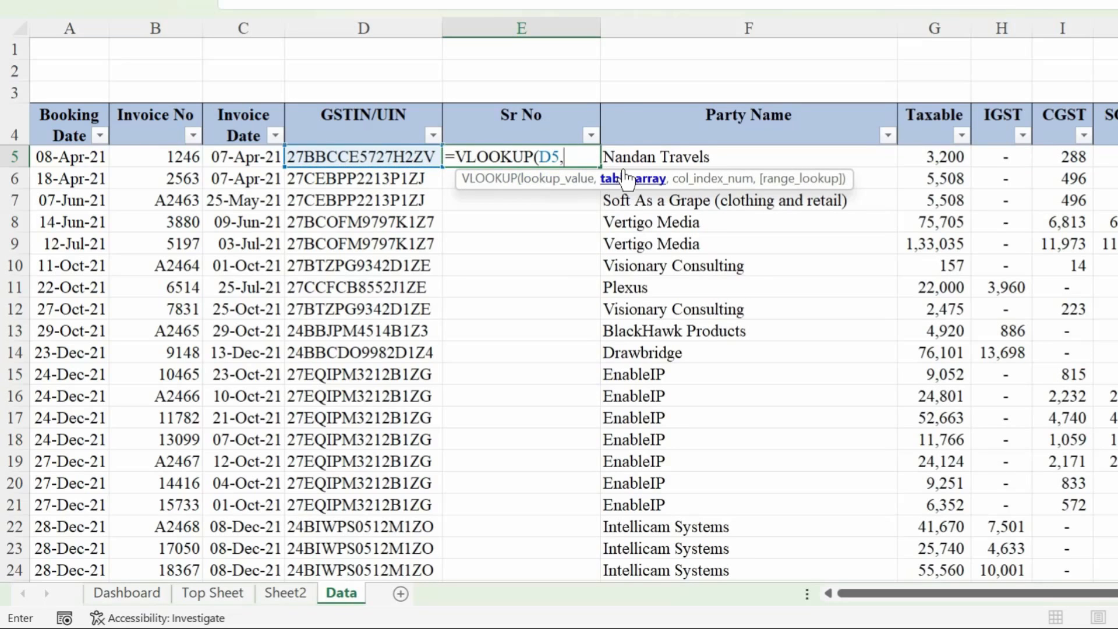
{"action": "left_click", "coordinate": [244, 593]}
{"action": "left_click_drag", "start_coordinate": [486, 123], "coordinate": [702, 563]}
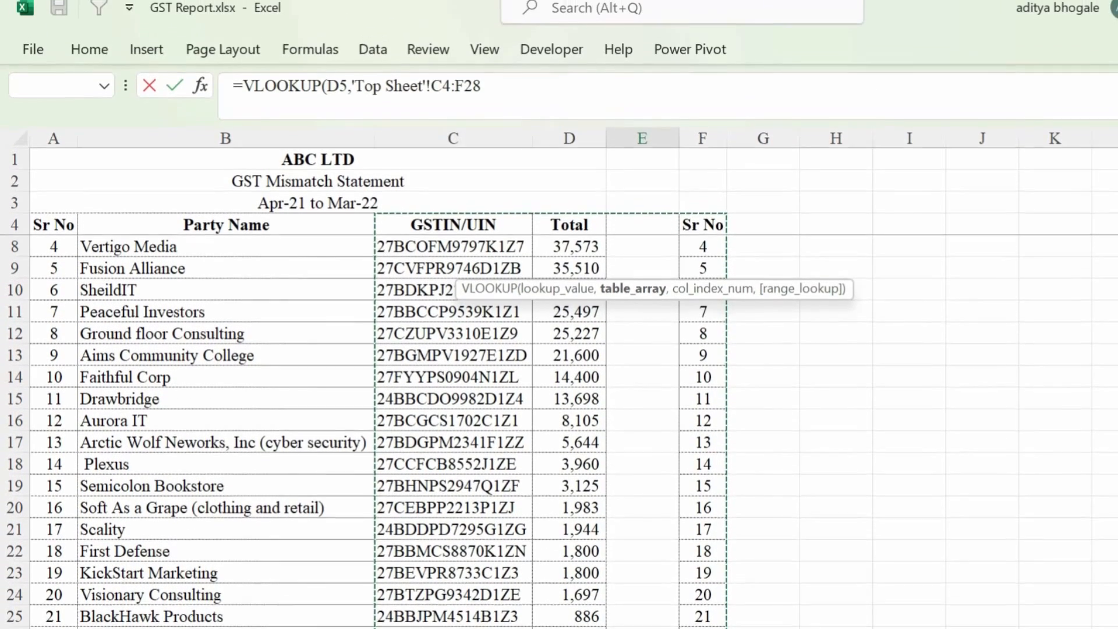
{"action": "key", "text": "F4"}
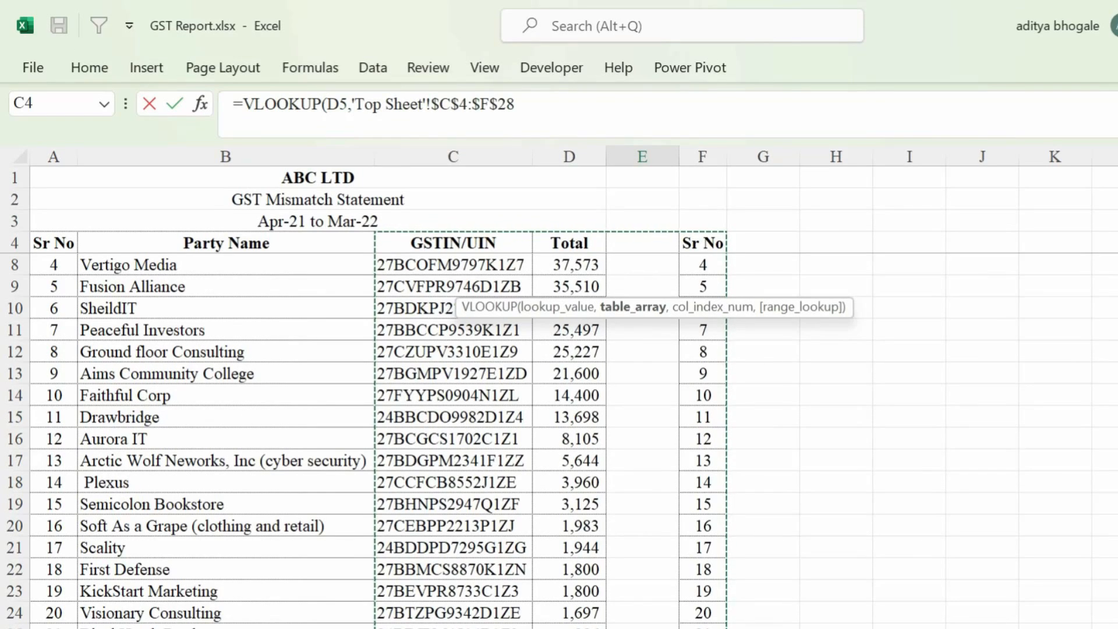
{"action": "type", "text": ","}
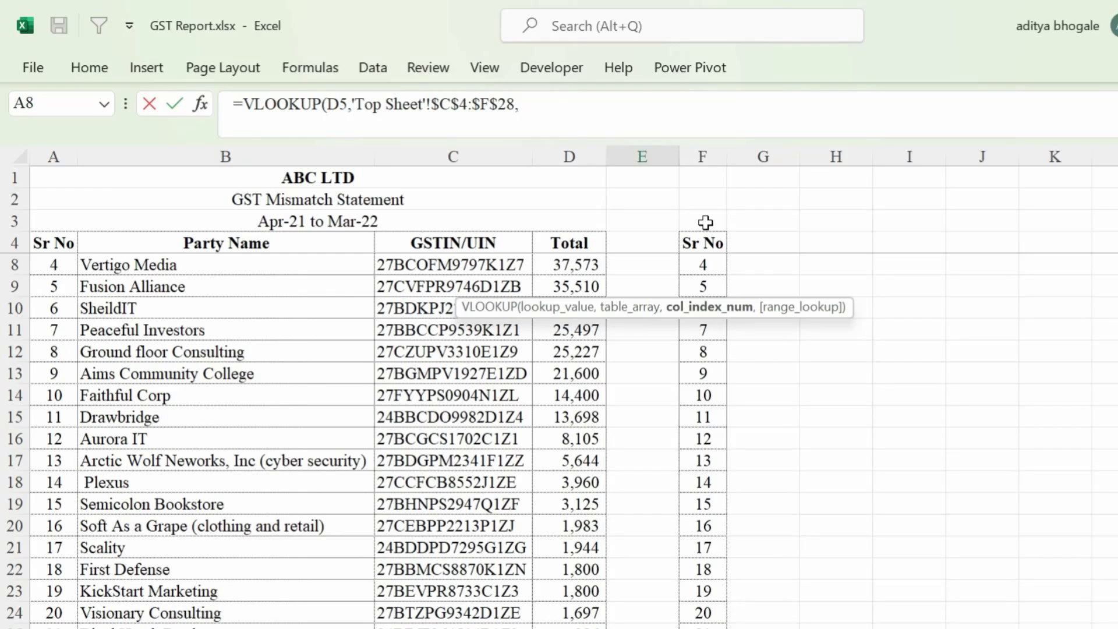
{"action": "type", "text": "4,"}
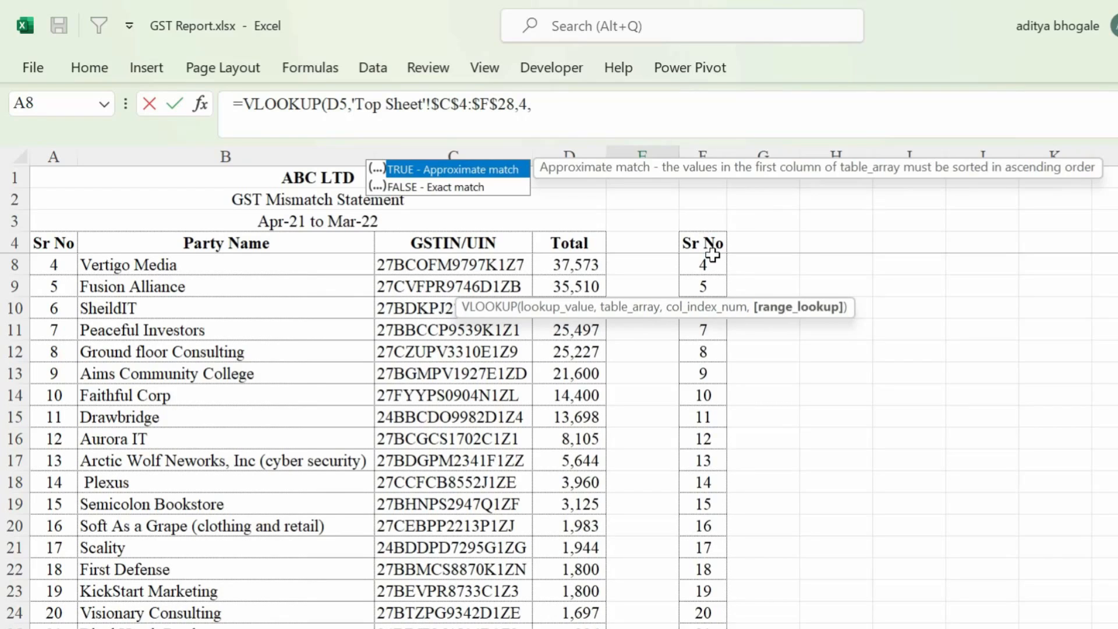
{"action": "type", "text": "0)"}
{"action": "key", "text": "Return"}
- Copy the Sr No lookup formula from E5 down the column to E150, the last data row
{"action": "key", "text": "Up"}
{"action": "key", "text": "ctrl+c"}
{"action": "key", "text": "Left"}
{"action": "key", "text": "ctrl+Down"}
{"action": "key", "text": "Right"}
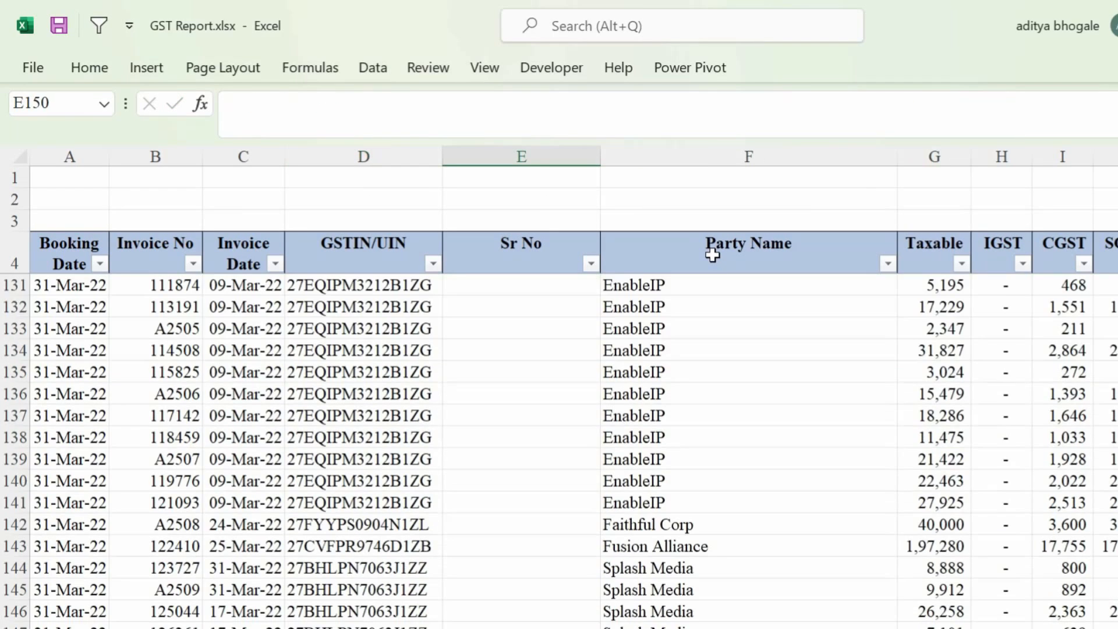
{"action": "key", "text": "ctrl+shift+Up"}
{"action": "key", "text": "ctrl+v"}
{"action": "left_click", "coordinate": [548, 350]}
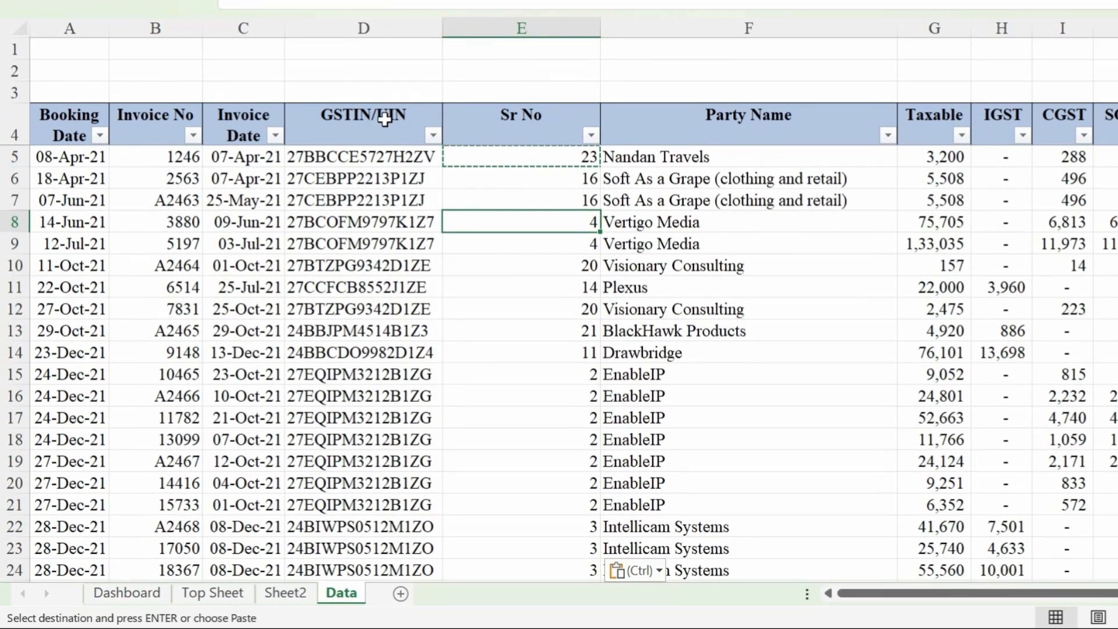
{"action": "left_click_drag", "start_coordinate": [385, 120], "coordinate": [387, 289]}
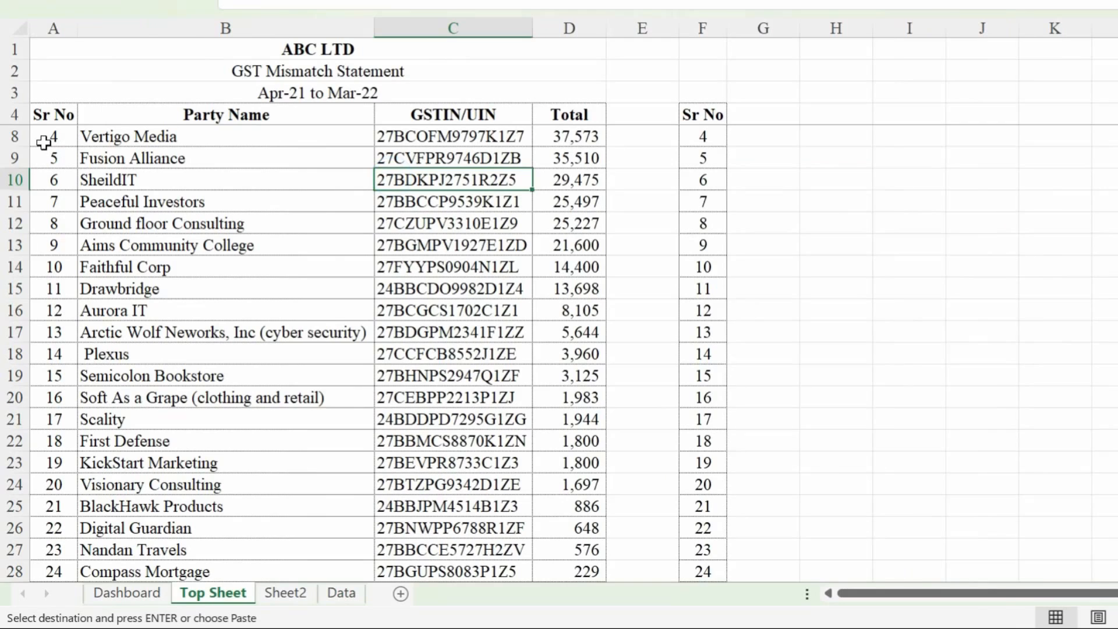
{"action": "left_click_drag", "start_coordinate": [45, 141], "coordinate": [55, 270]}
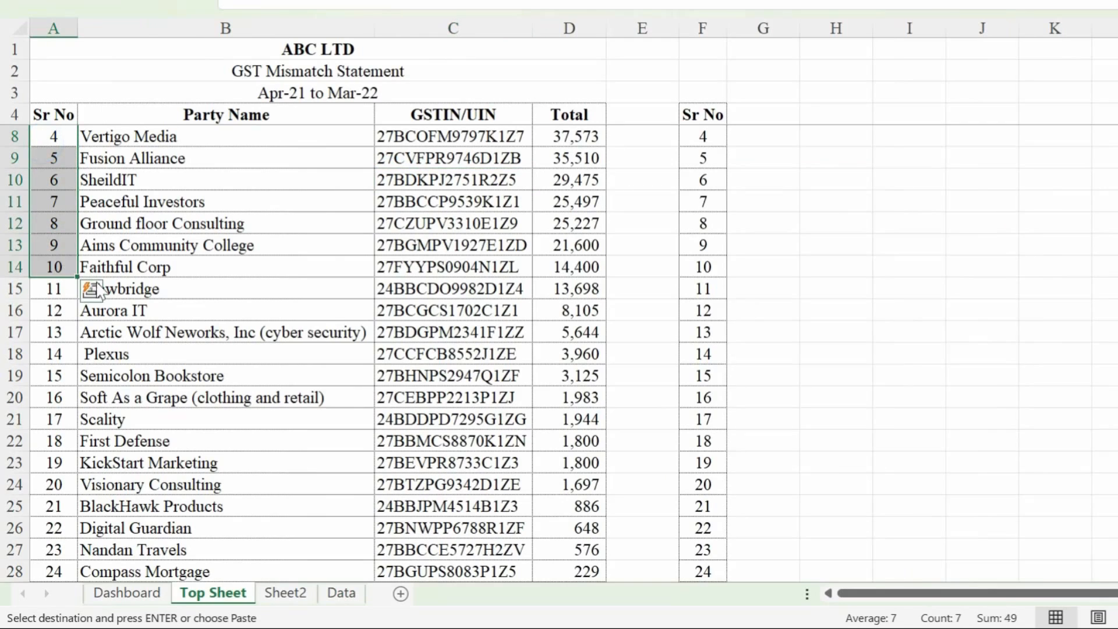
{"action": "left_click", "coordinate": [336, 594]}
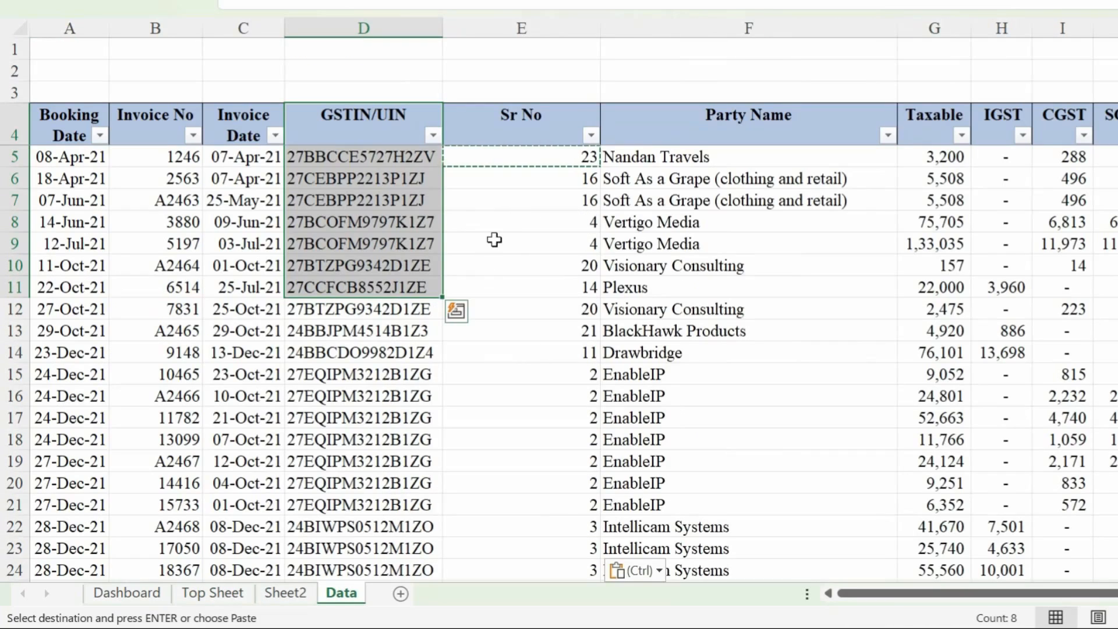
- Refresh the PivotTable on Sheet2 to load the Data sheet's new Sr No field
{"action": "left_click", "coordinate": [287, 593]}
{"action": "right_click", "coordinate": [294, 233]}
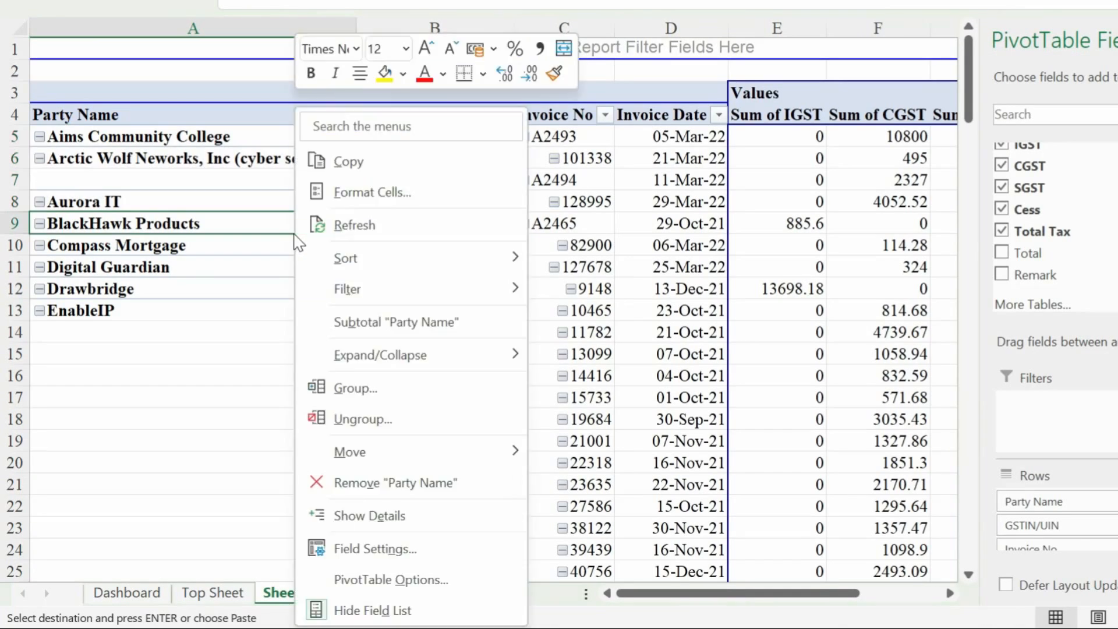
{"action": "left_click", "coordinate": [354, 226]}
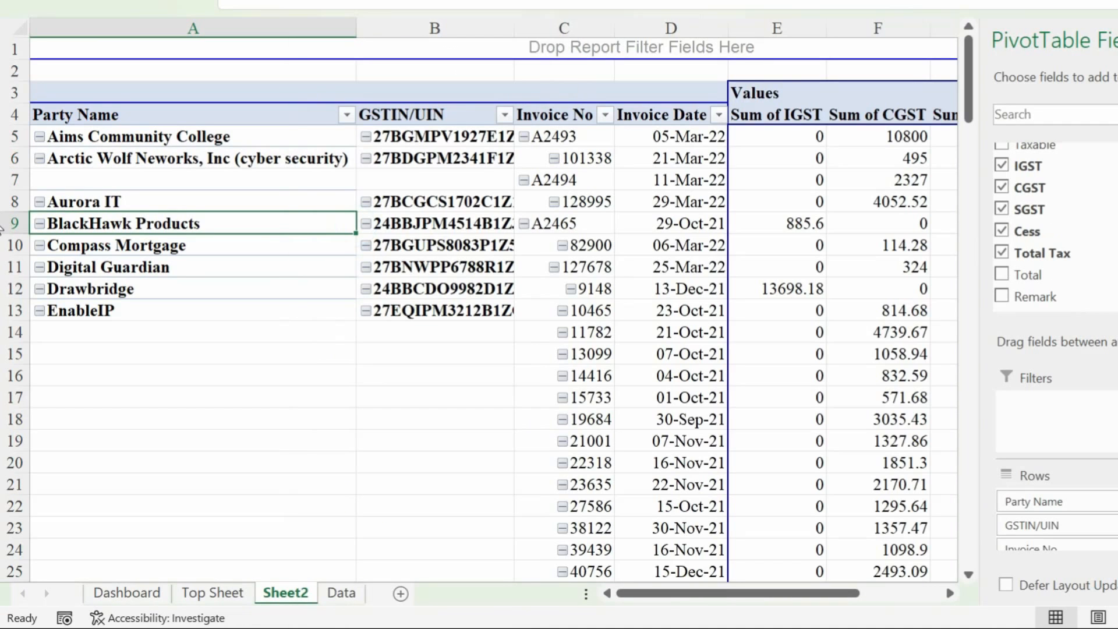
- Add Sr No as the first row field above Party Name in the PivotTable and autofit column A
{"action": "scroll", "coordinate": [1055, 228], "scroll_direction": "up", "scroll_amount": 3}
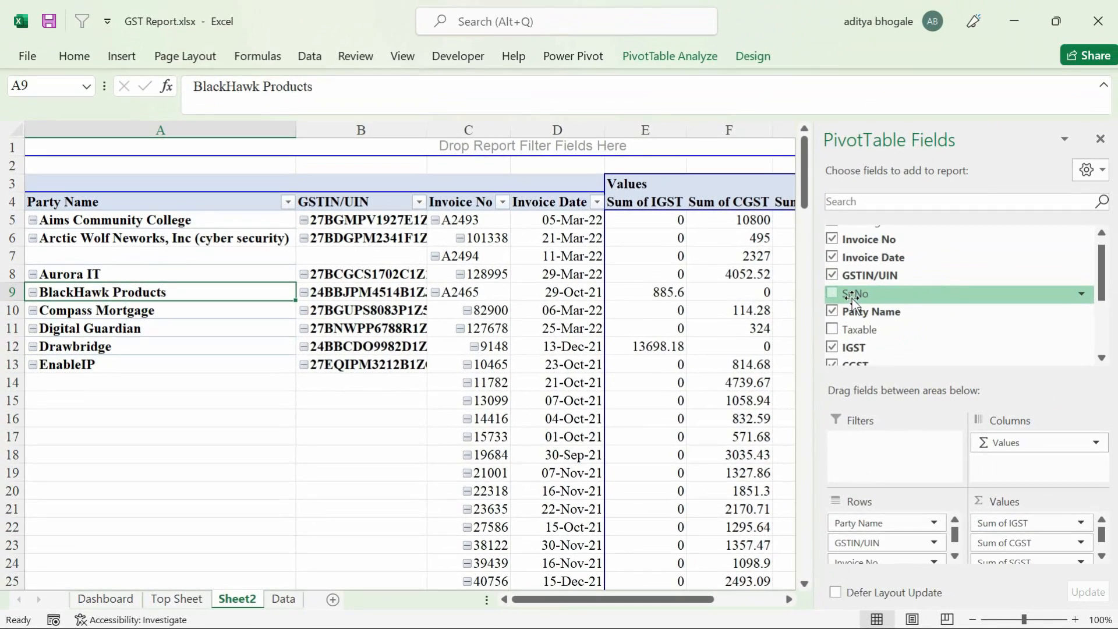
{"action": "left_click_drag", "start_coordinate": [856, 295], "coordinate": [892, 522]}
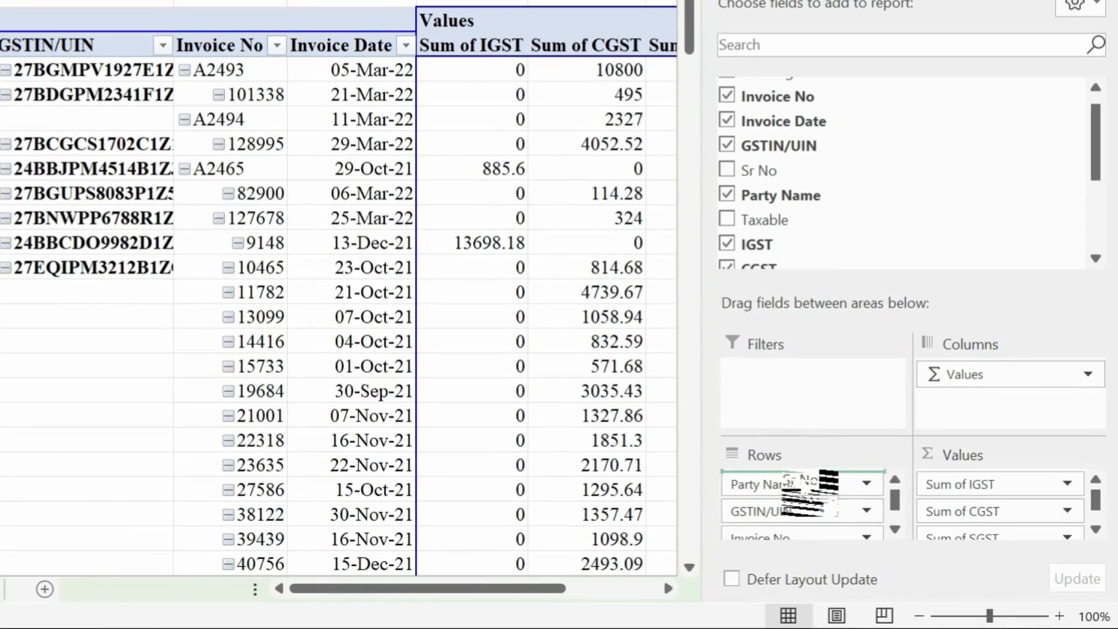
{"action": "left_click_drag", "start_coordinate": [810, 492], "coordinate": [809, 483]}
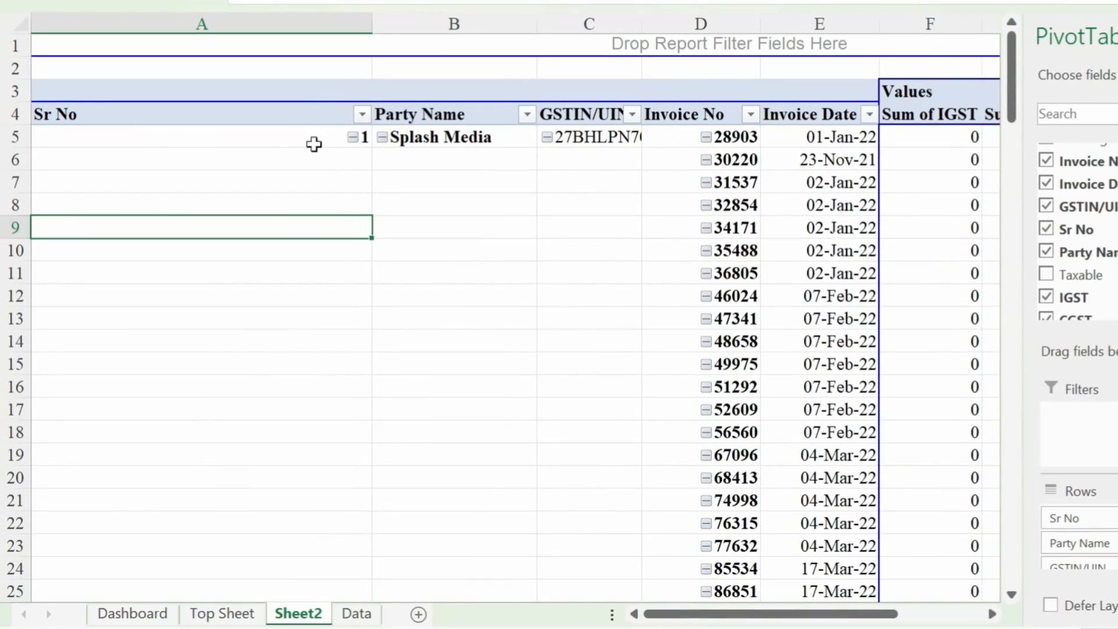
{"action": "double_click", "coordinate": [372, 22]}
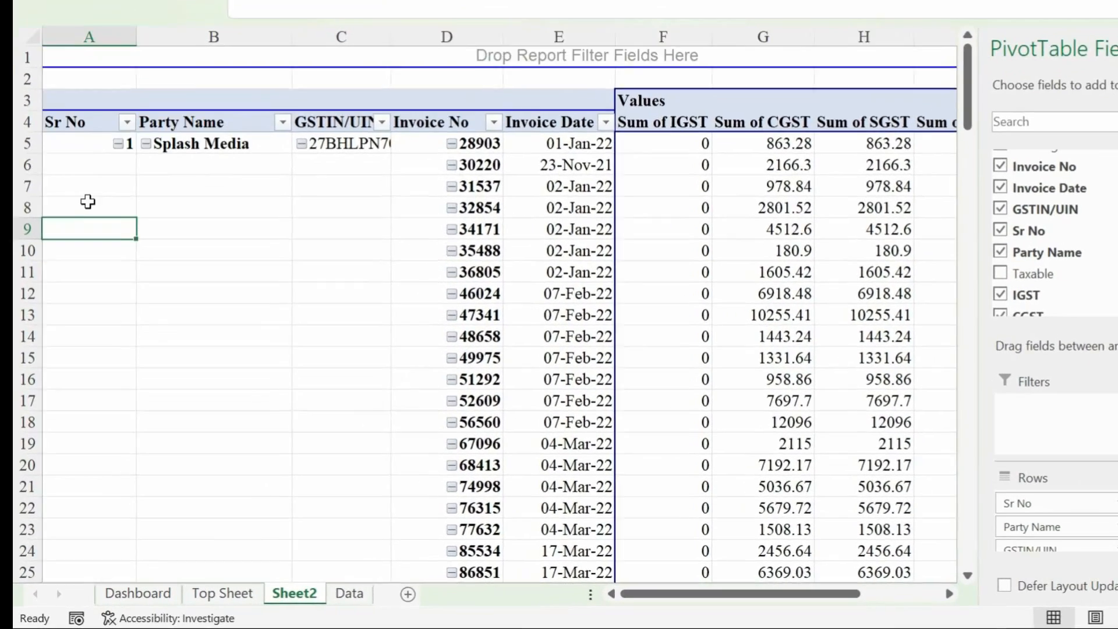
- Check the party order in the PivotTable against the Sr No column on the Data sheet
{"action": "scroll", "coordinate": [70, 326], "scroll_direction": "down", "scroll_amount": 10}
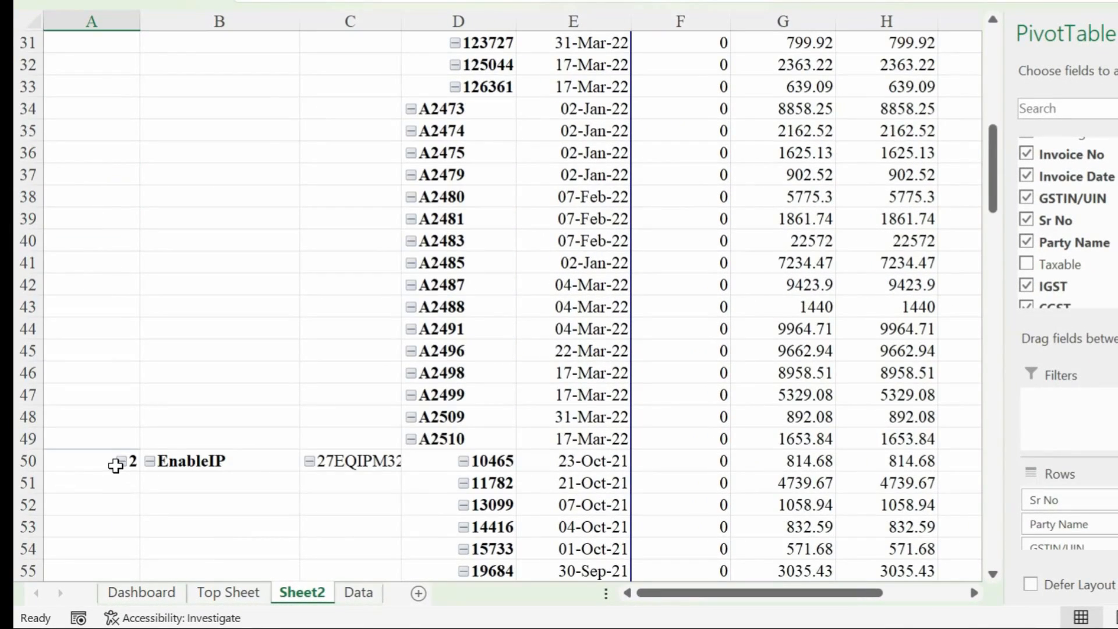
{"action": "scroll", "coordinate": [351, 512], "scroll_direction": "up", "scroll_amount": 10}
{"action": "left_click", "coordinate": [362, 594]}
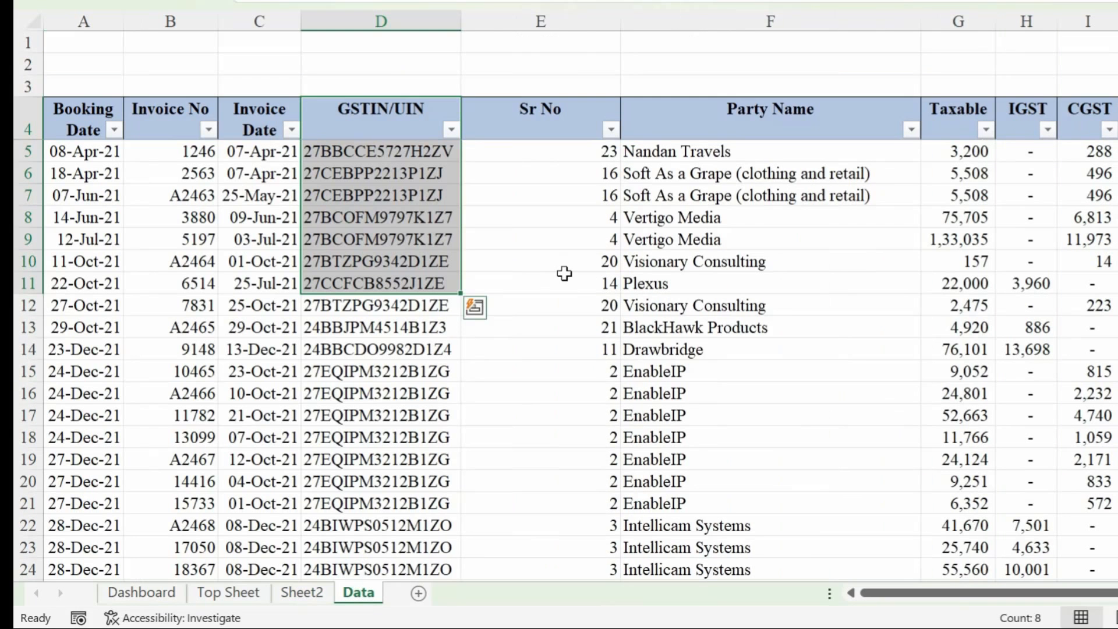
{"action": "left_click_drag", "start_coordinate": [560, 154], "coordinate": [556, 265]}
{"action": "left_click", "coordinate": [301, 592]}
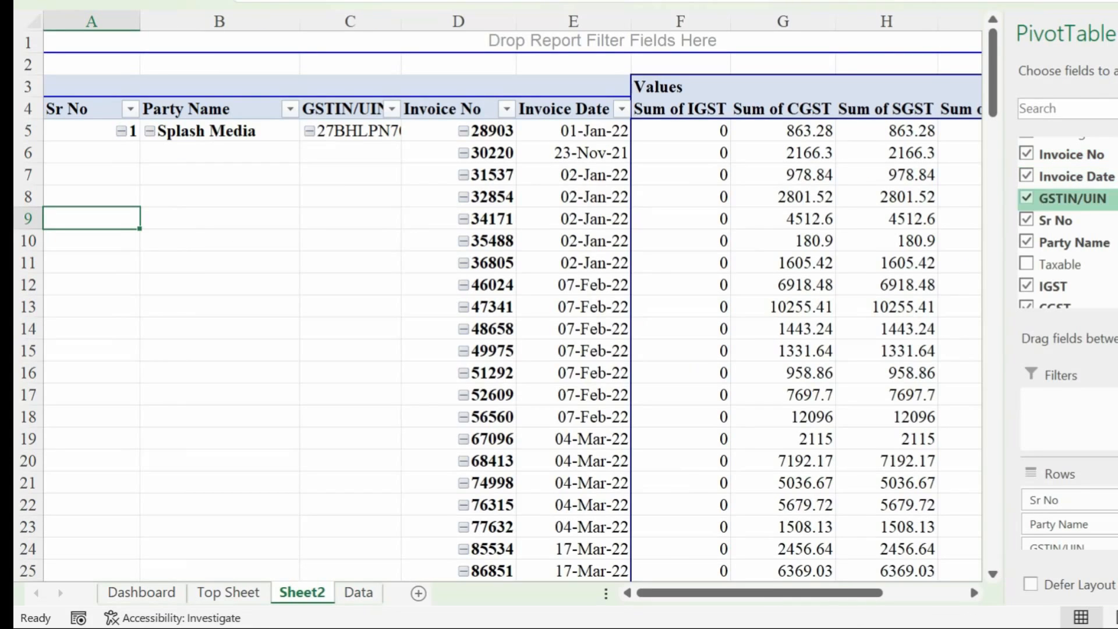
- Summarize the PivotTable's CGST value field by Sum
{"action": "left_click", "coordinate": [783, 218]}
{"action": "left_click_drag", "start_coordinate": [721, 598], "coordinate": [779, 578]}
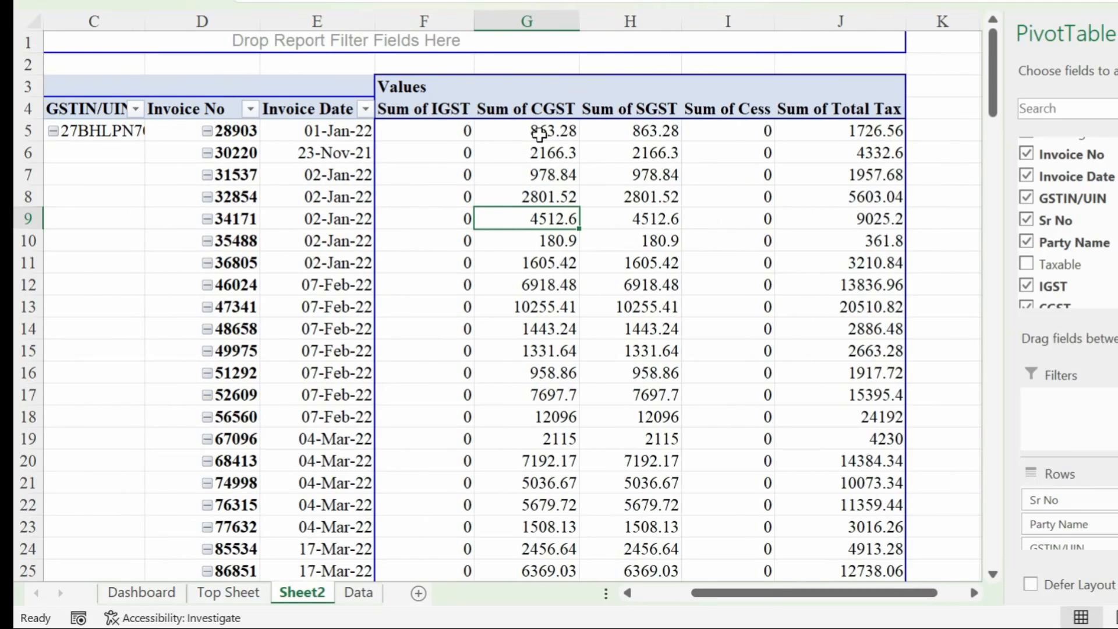
{"action": "right_click", "coordinate": [517, 219]}
{"action": "left_click", "coordinate": [625, 541]}
{"action": "left_click", "coordinate": [462, 470]}
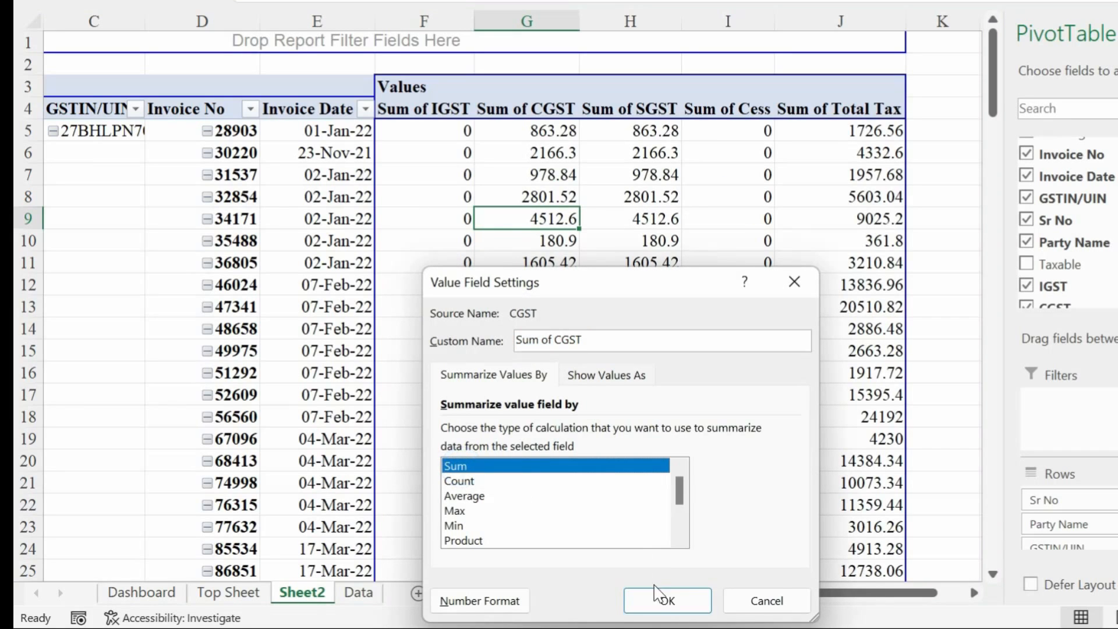
{"action": "left_click", "coordinate": [664, 600]}
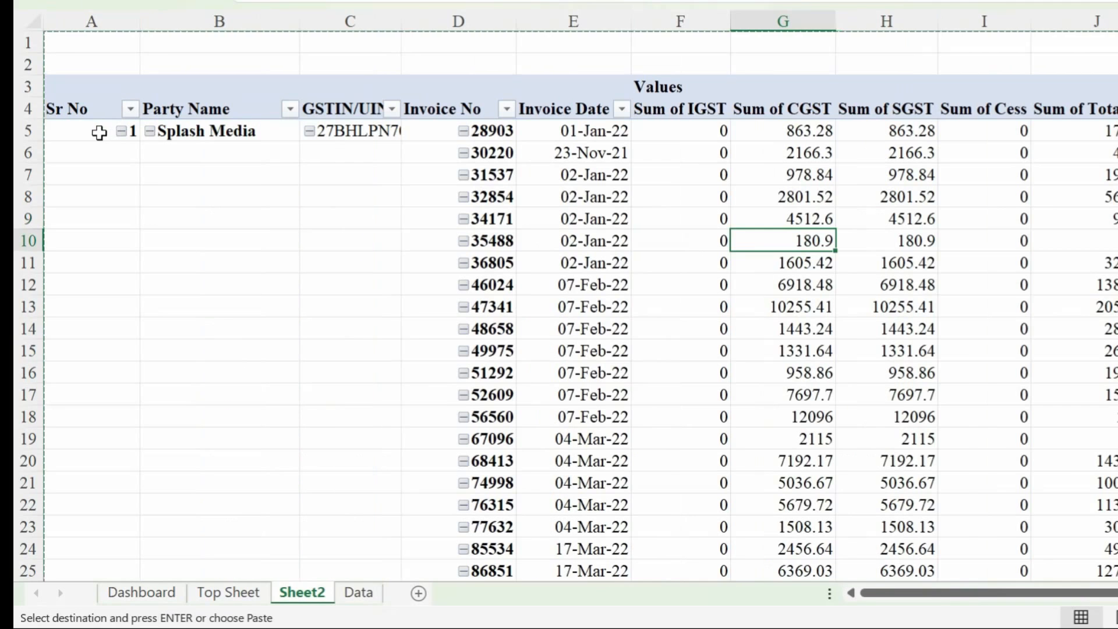
- Compare the Sr No and party order on Sheet2 with the list on the Top Sheet
{"action": "left_click", "coordinate": [71, 129]}
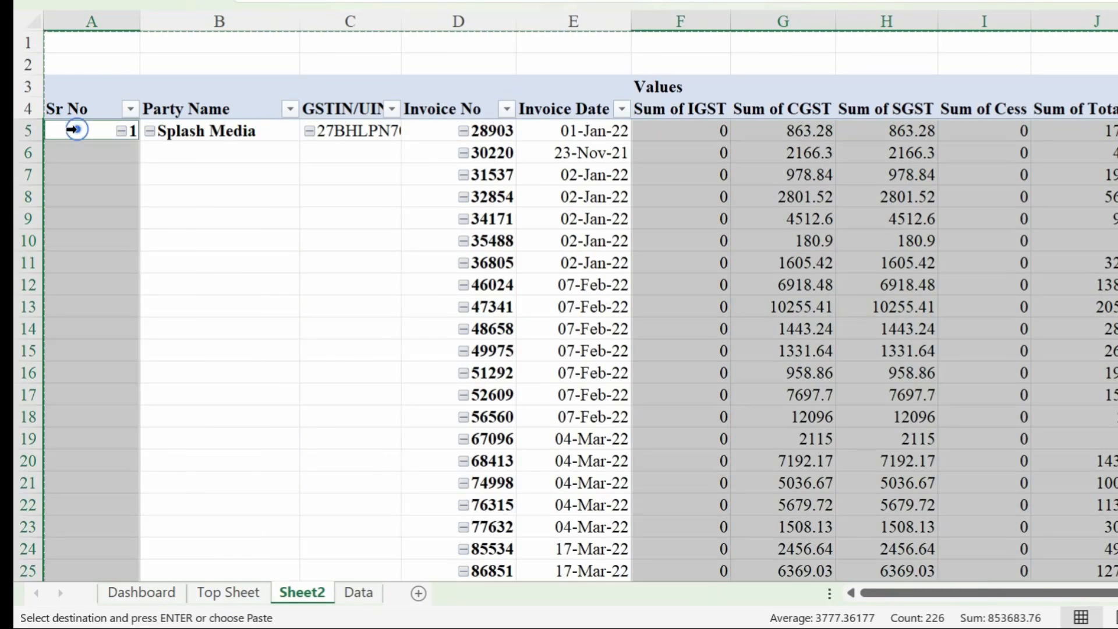
{"action": "left_click", "coordinate": [224, 593]}
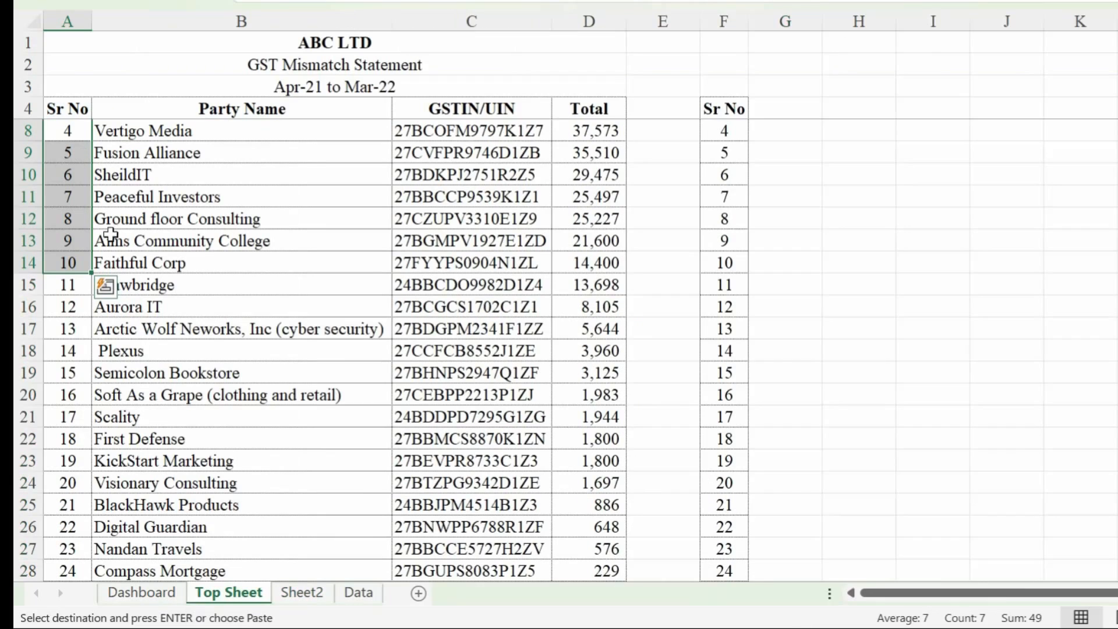
{"action": "left_click", "coordinate": [298, 591]}
{"action": "left_click", "coordinate": [214, 131]}
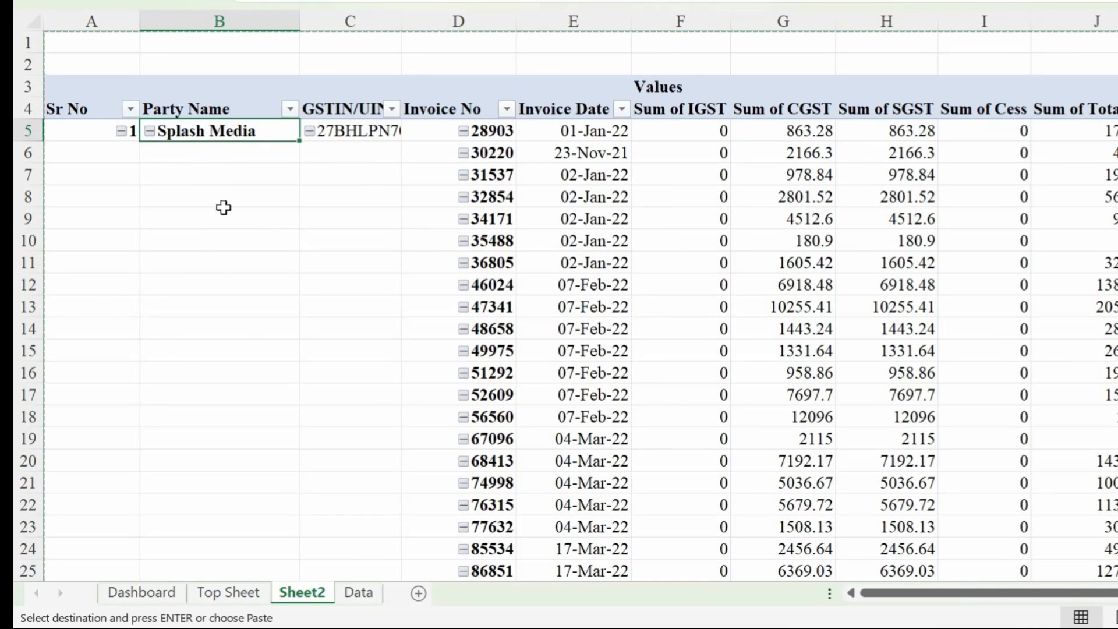
{"action": "scroll", "coordinate": [223, 208], "scroll_direction": "down", "scroll_amount": 12}
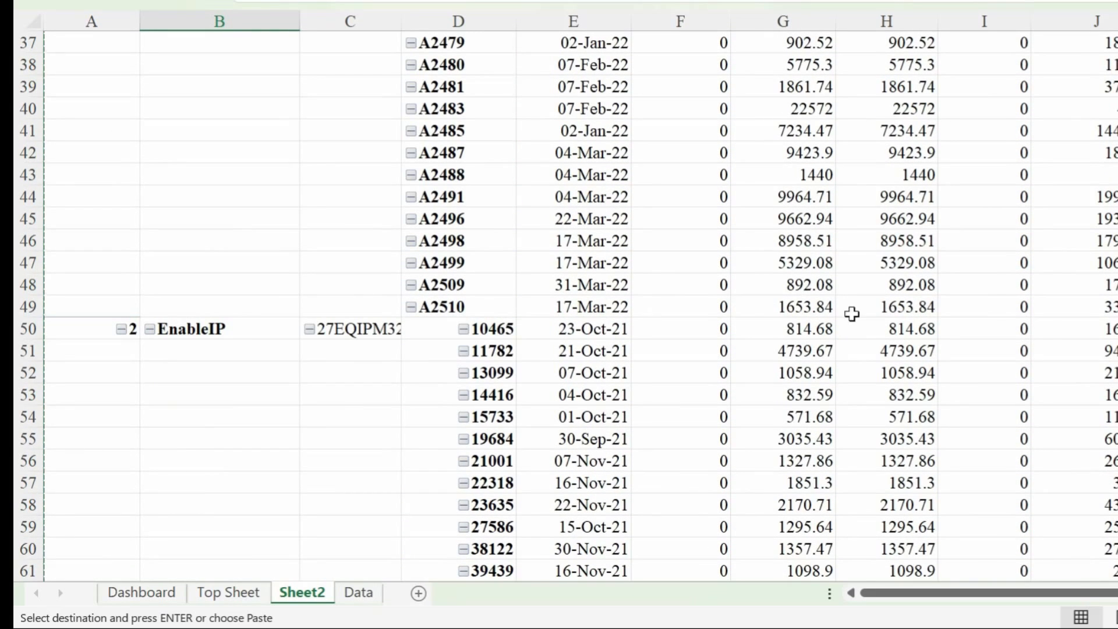
{"action": "scroll", "coordinate": [273, 256], "scroll_direction": "up", "scroll_amount": 12}
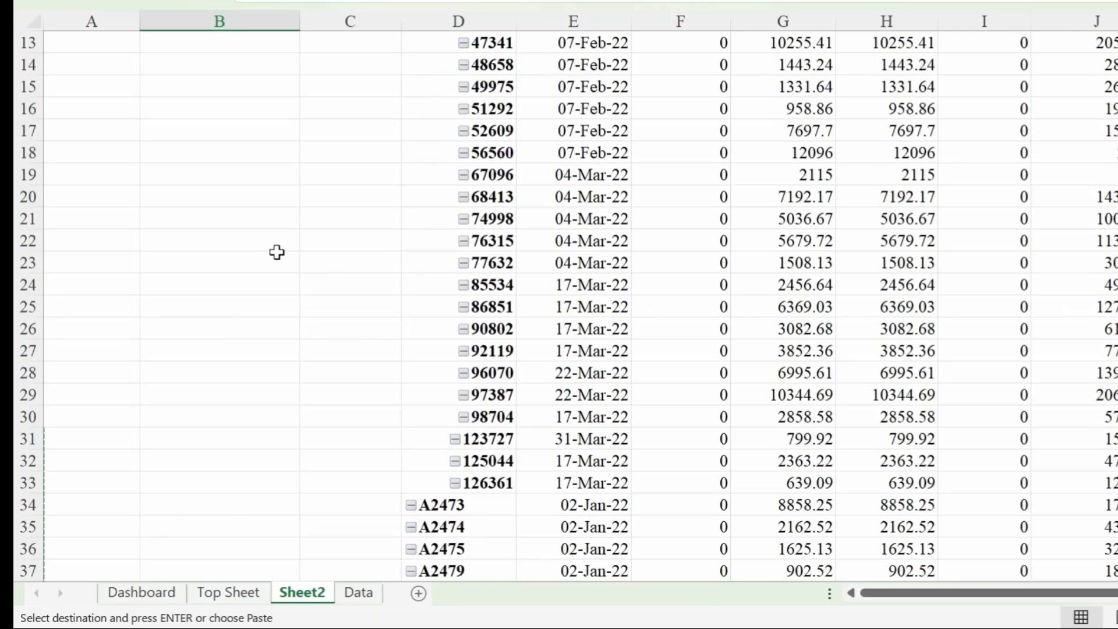
- Turn on subtotals for the Party Name field in the PivotTable on Sheet2
{"action": "left_click", "coordinate": [227, 184]}
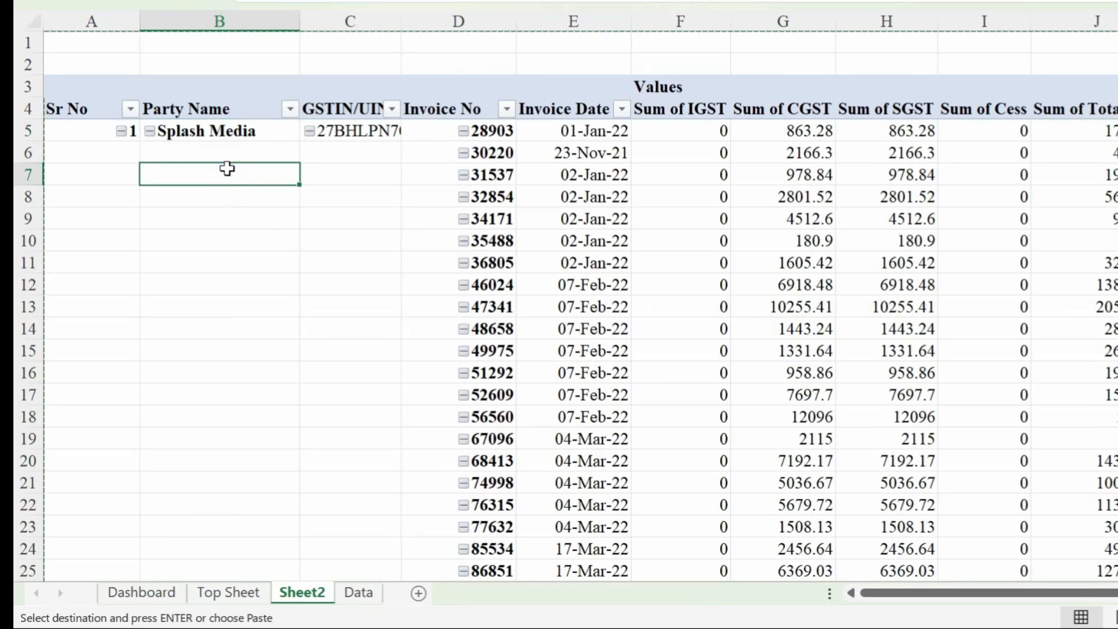
{"action": "right_click", "coordinate": [226, 174]}
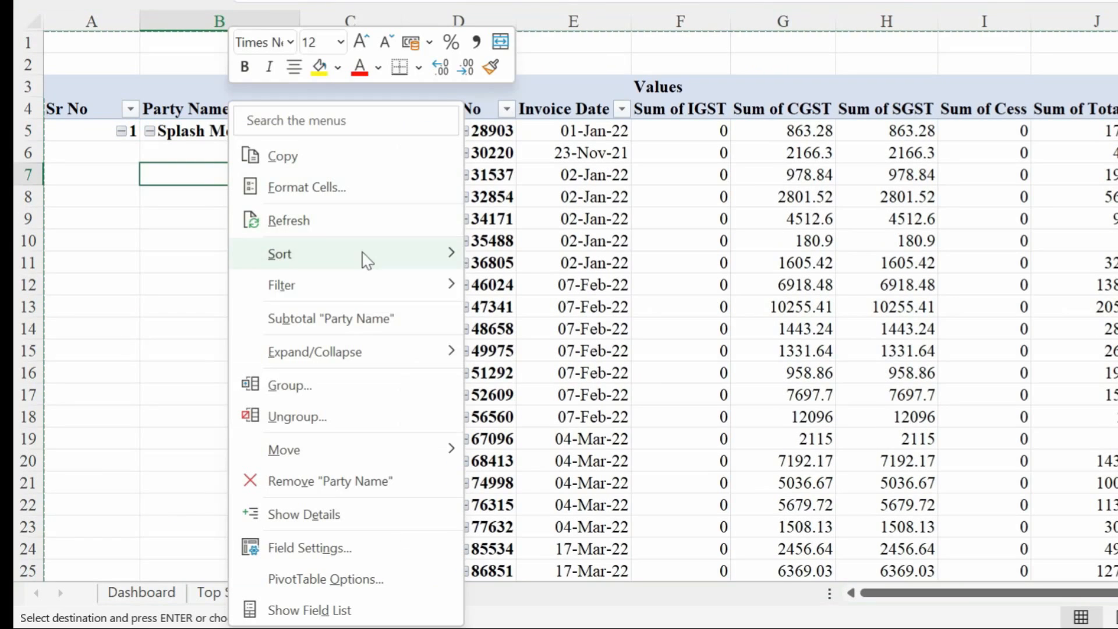
{"action": "left_click", "coordinate": [352, 324]}
- Examine the Splash Media subtotal row across to its Sum of Total Tax value
{"action": "scroll", "coordinate": [230, 290], "scroll_direction": "down", "scroll_amount": 4}
{"action": "scroll", "coordinate": [229, 289], "scroll_direction": "up", "scroll_amount": 1}
{"action": "scroll", "coordinate": [230, 290], "scroll_direction": "down", "scroll_amount": 4}
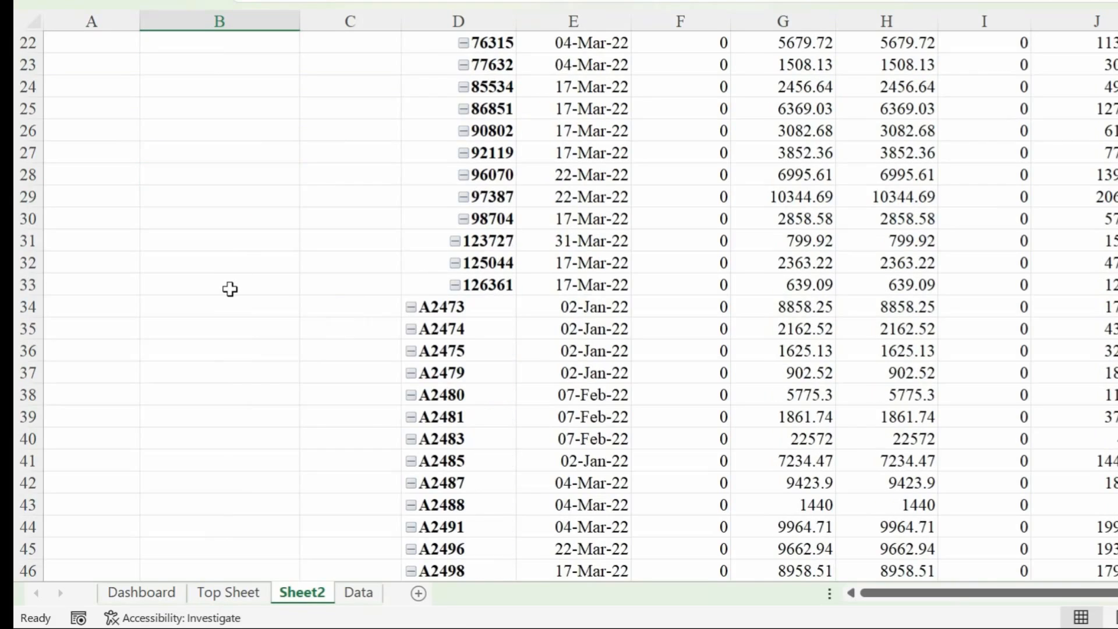
{"action": "scroll", "coordinate": [230, 289], "scroll_direction": "down", "scroll_amount": 4}
{"action": "left_click", "coordinate": [240, 379]}
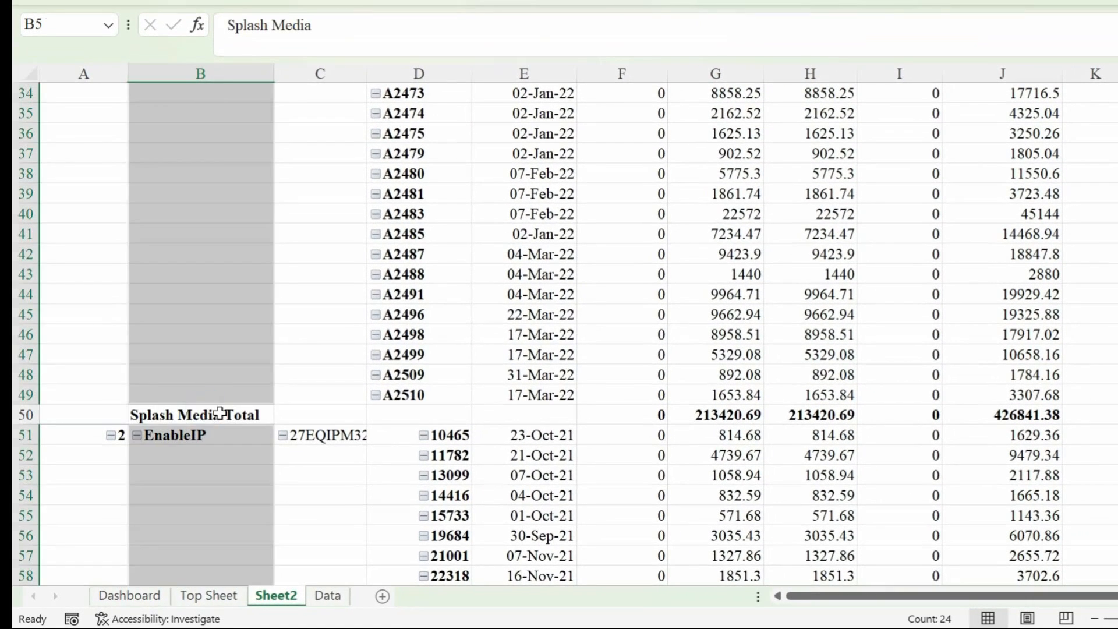
{"action": "left_click", "coordinate": [219, 413]}
{"action": "left_click", "coordinate": [925, 419]}
{"action": "left_click", "coordinate": [1026, 408]}
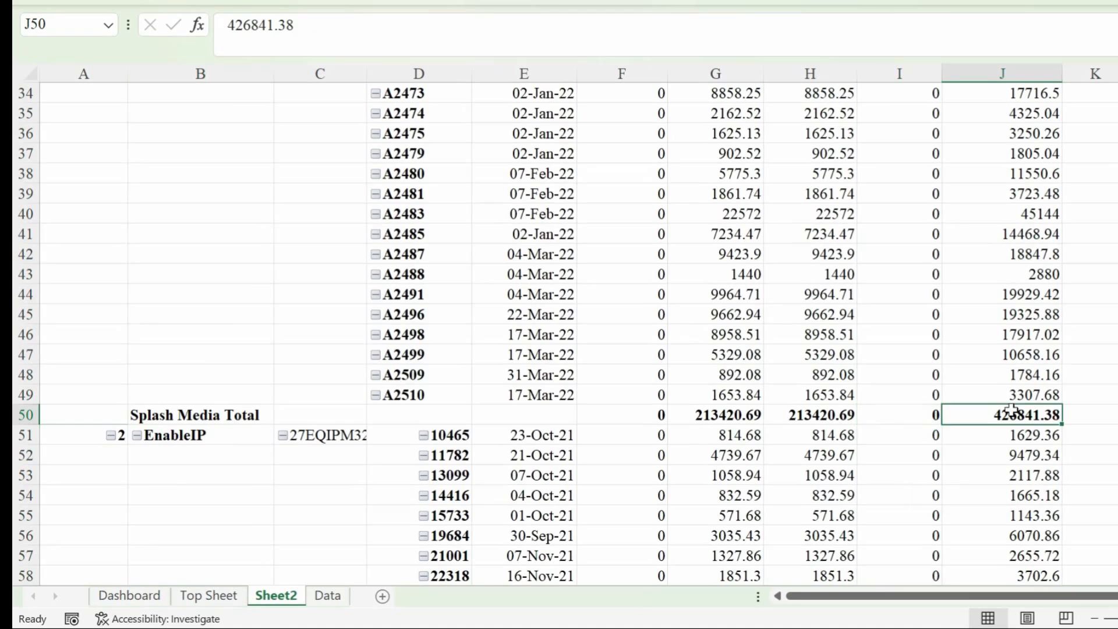
- Examine the EnableIP subtotal row and the party subtotals beneath it on Sheet2
{"action": "scroll", "coordinate": [165, 142], "scroll_direction": "down", "scroll_amount": 5}
{"action": "scroll", "coordinate": [227, 255], "scroll_direction": "down", "scroll_amount": 17}
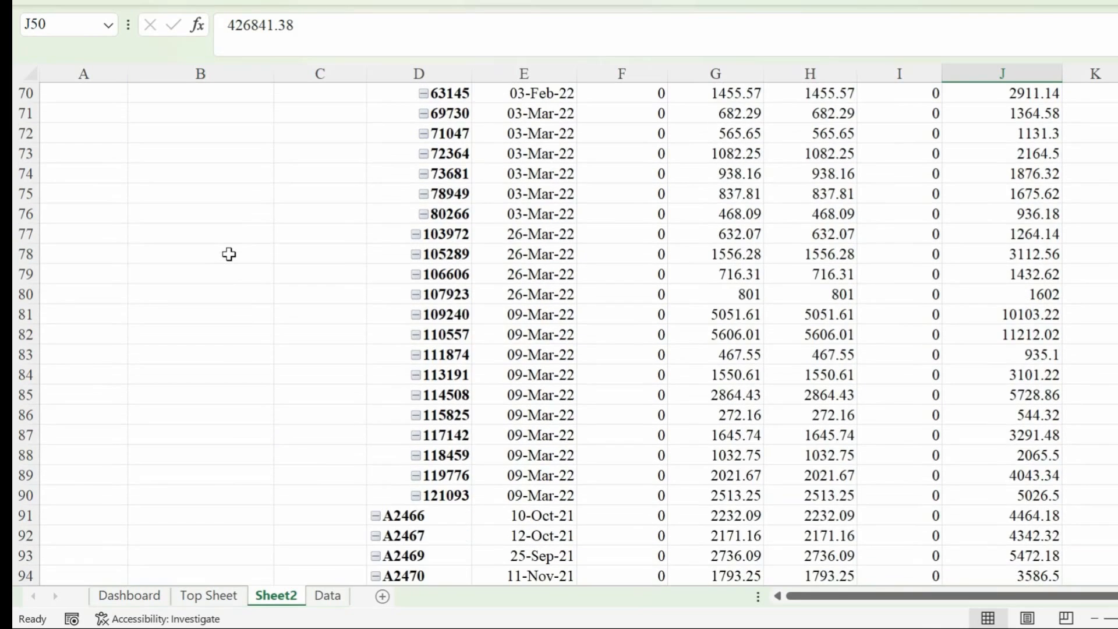
{"action": "left_click", "coordinate": [201, 319]}
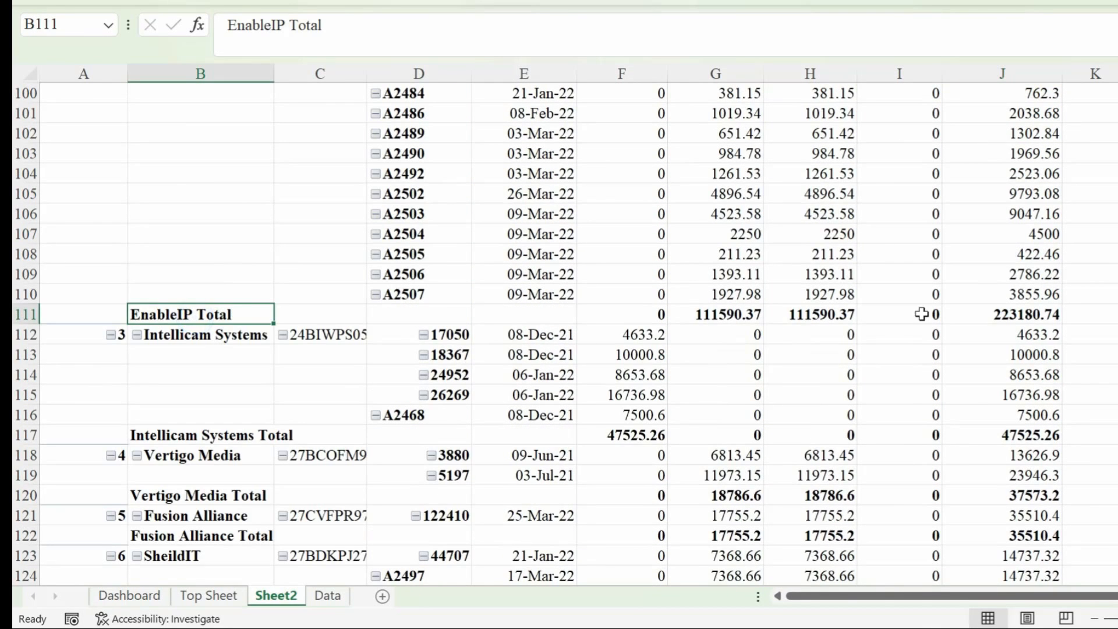
{"action": "scroll", "coordinate": [13, 396], "scroll_direction": "up", "scroll_amount": 20}
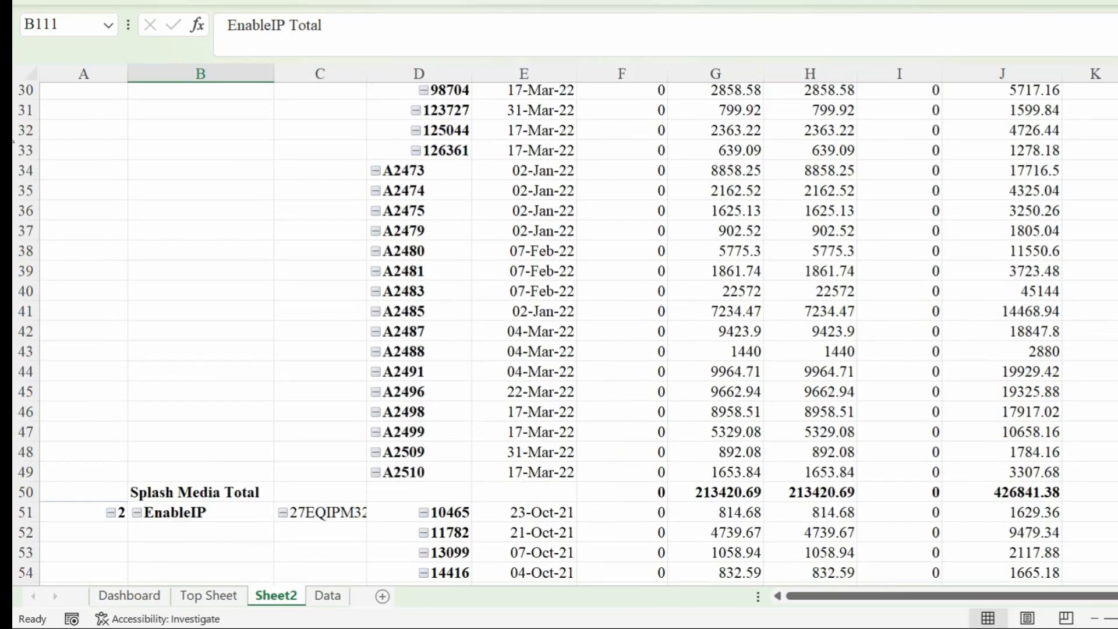
- Convert the whole PivotTable on Sheet2 to static values by pasting values over it, and clear the "Values" label in F3
{"action": "left_click", "coordinate": [28, 70]}
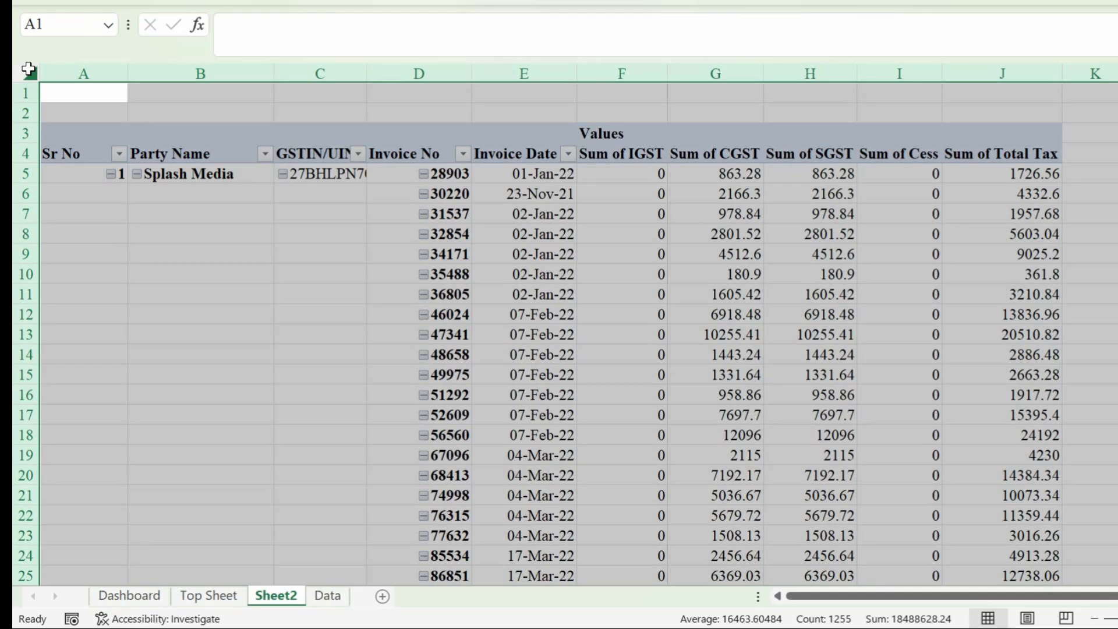
{"action": "key", "text": "ctrl+c"}
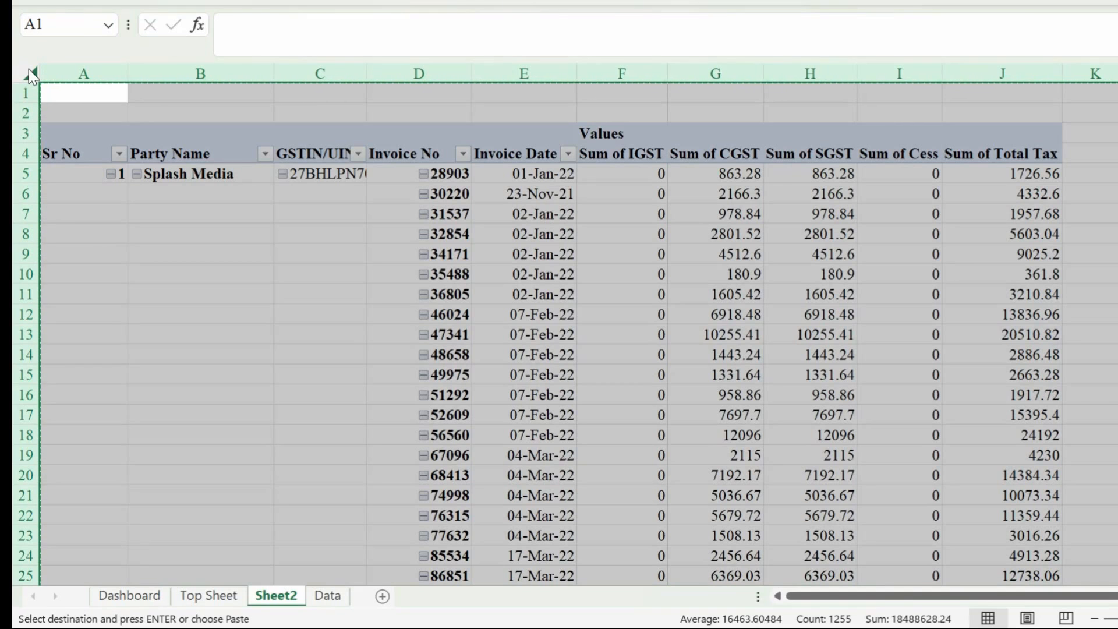
{"action": "key", "text": "ctrl+alt+v"}
{"action": "key", "text": "v"}
{"action": "left_click", "coordinate": [944, 354]}
{"action": "left_click", "coordinate": [716, 193]}
{"action": "left_click", "coordinate": [617, 133]}
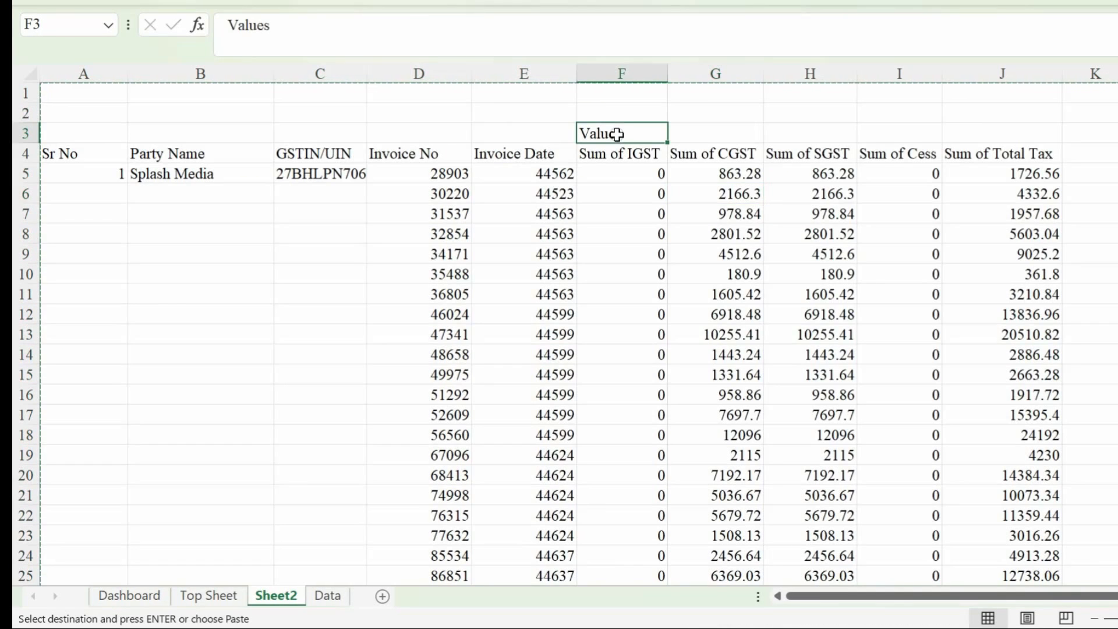
{"action": "key", "text": "Delete"}
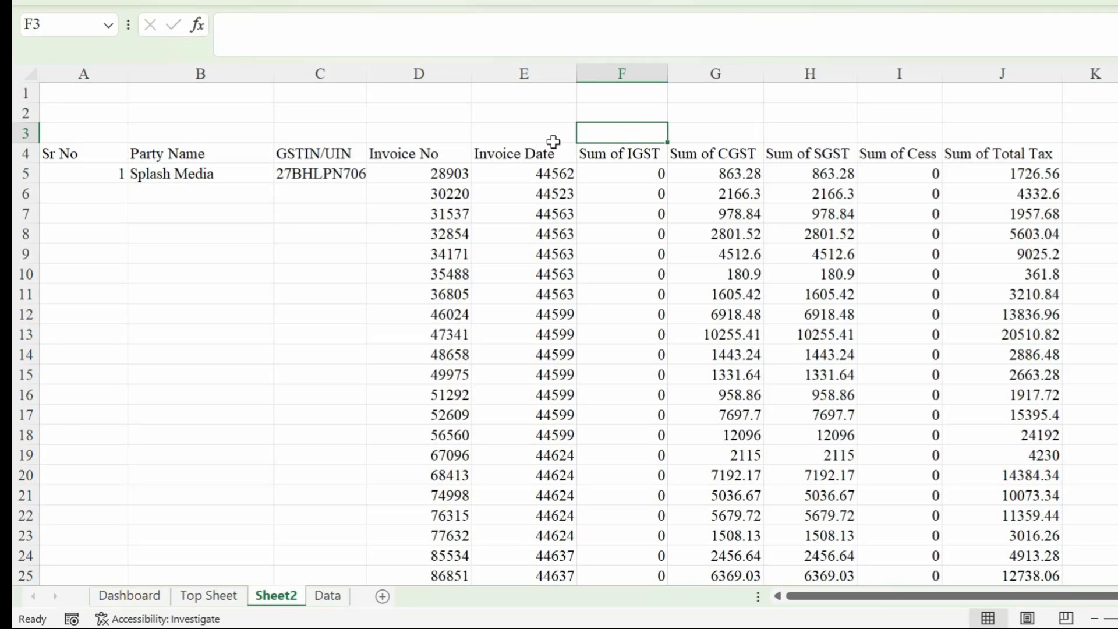
- Format the Invoice Date column E as Short Date
{"action": "left_click", "coordinate": [550, 72]}
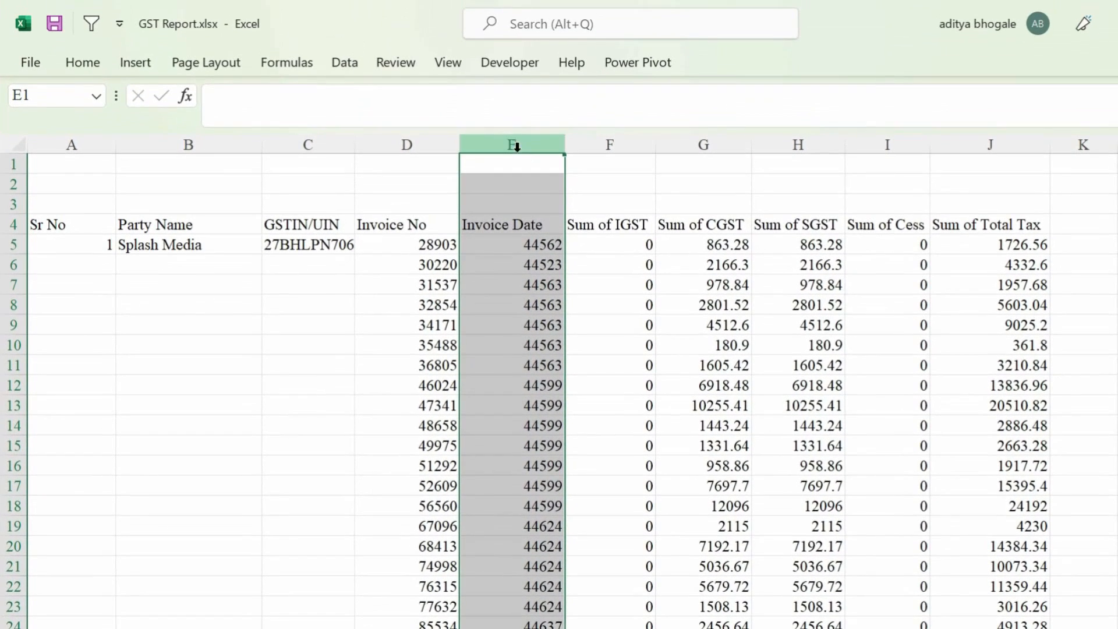
{"action": "left_click", "coordinate": [82, 63]}
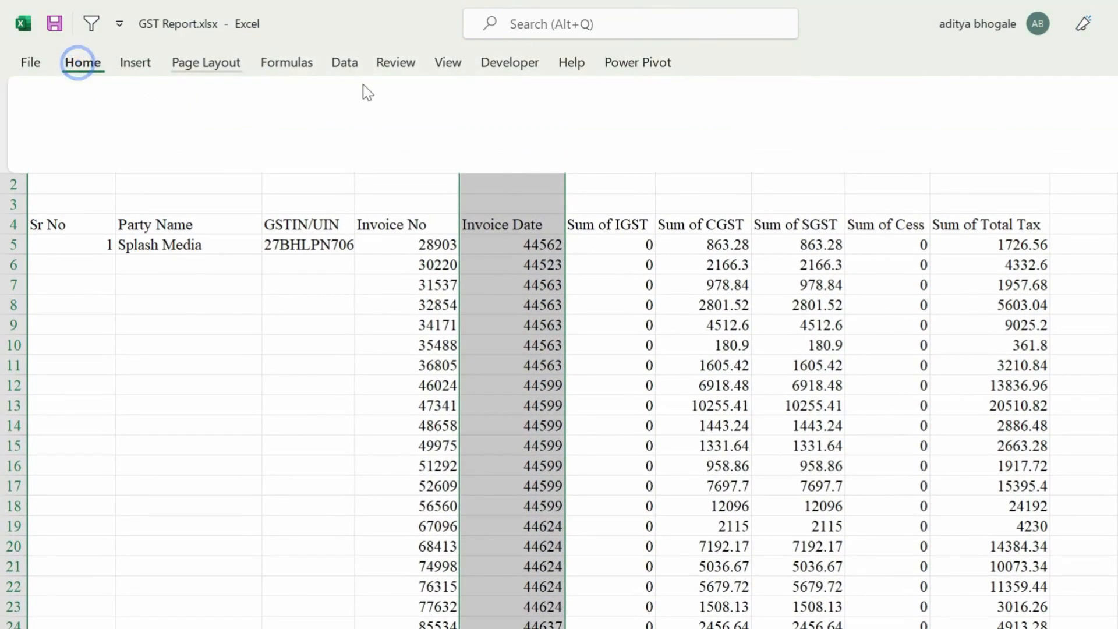
{"action": "left_click", "coordinate": [722, 100]}
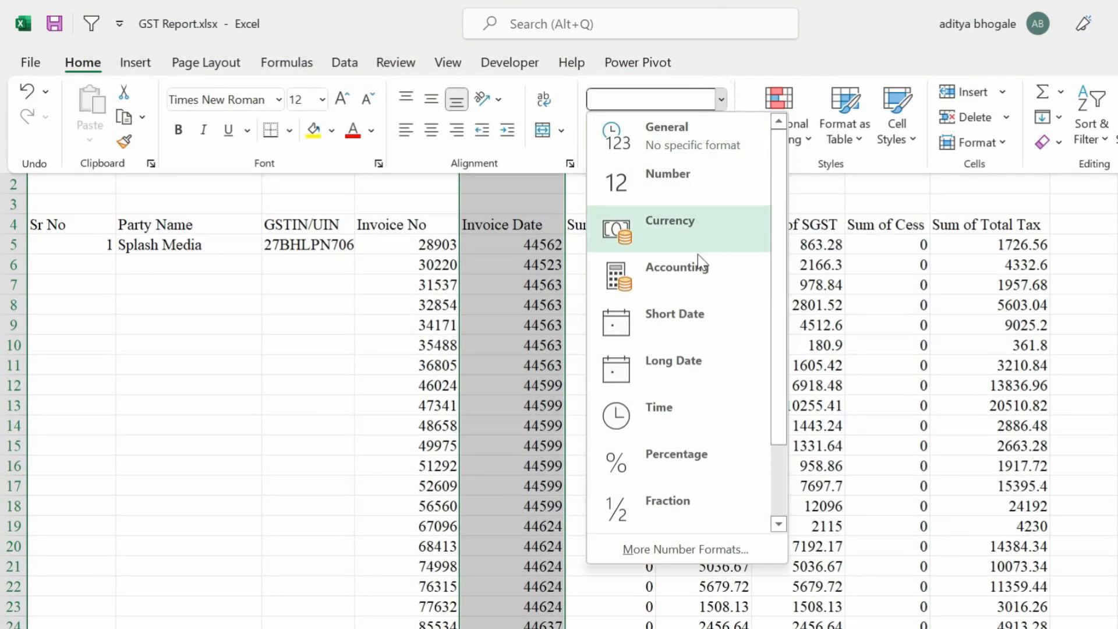
{"action": "left_click", "coordinate": [693, 315]}
{"action": "left_click", "coordinate": [670, 285]}
- Remove the "Sum of" prefix from the headers in F4:J4 by replacing it with nothing
{"action": "left_click_drag", "start_coordinate": [606, 225], "coordinate": [991, 226]}
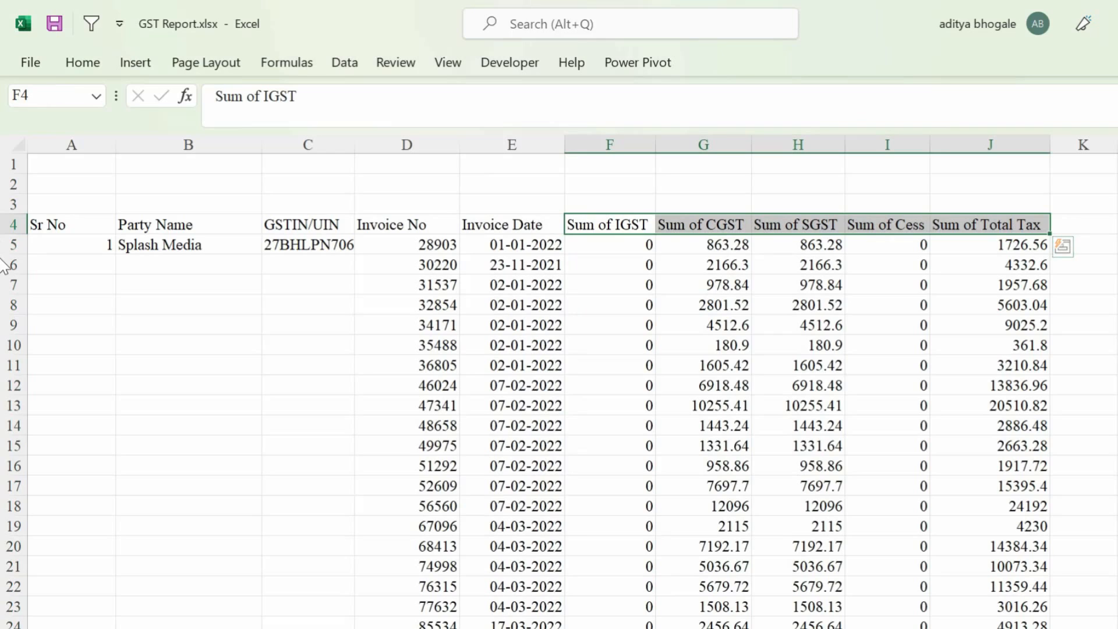
{"action": "key", "text": "ctrl+h"}
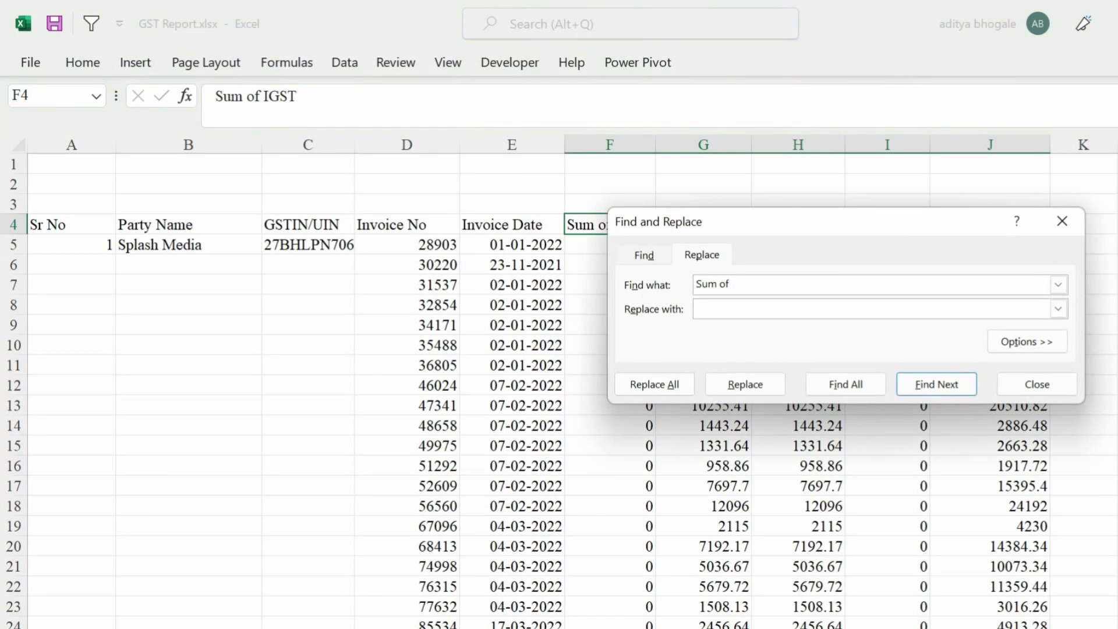
{"action": "left_click", "coordinate": [754, 285]}
{"action": "left_click", "coordinate": [654, 383]}
{"action": "left_click", "coordinate": [631, 414]}
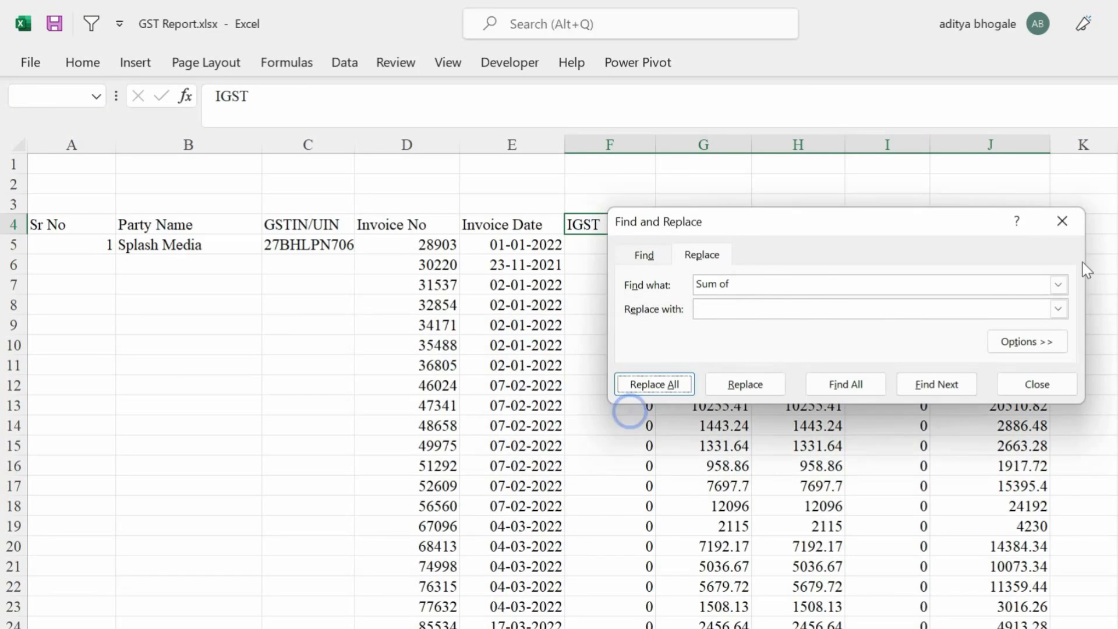
{"action": "left_click", "coordinate": [1062, 221]}
- Center the contents of the Sr No, Invoice No and Invoice Date columns
{"action": "left_click", "coordinate": [81, 225]}
{"action": "left_click_drag", "start_coordinate": [84, 222], "coordinate": [82, 246]}
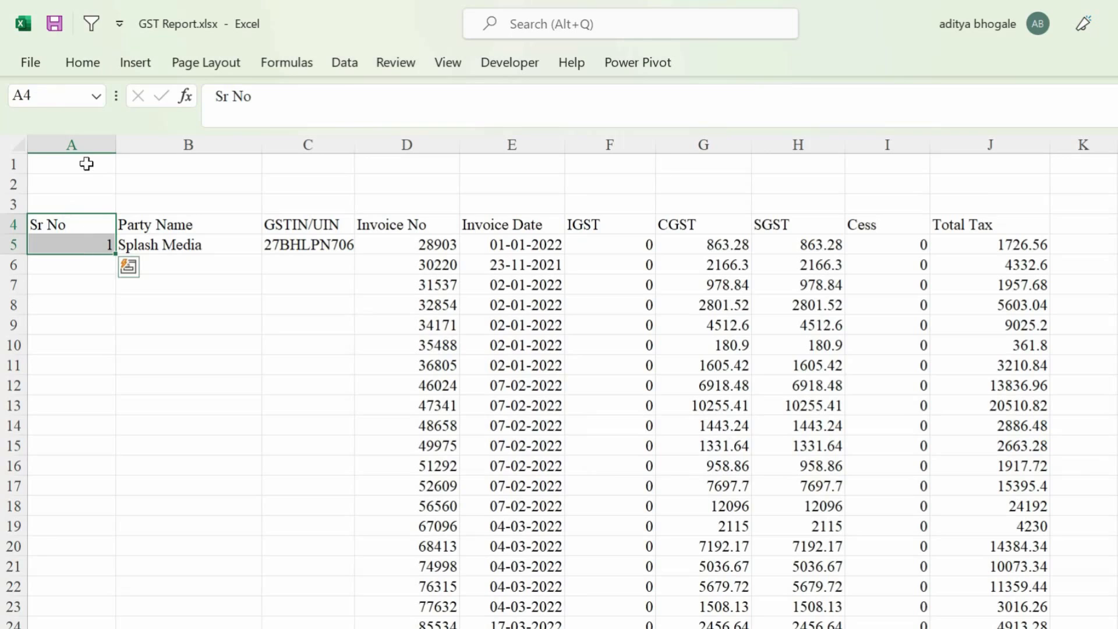
{"action": "left_click", "coordinate": [81, 137]}
{"action": "left_click", "coordinate": [419, 144]}
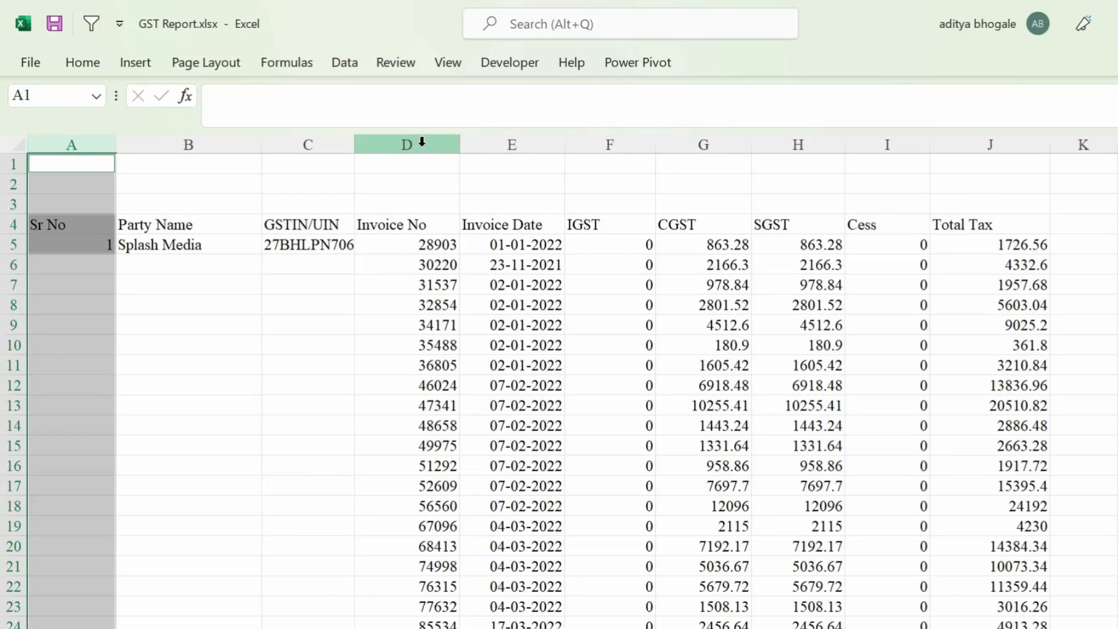
{"action": "left_click", "coordinate": [422, 143], "text": "ctrl"}
{"action": "left_click", "coordinate": [541, 144], "text": "ctrl"}
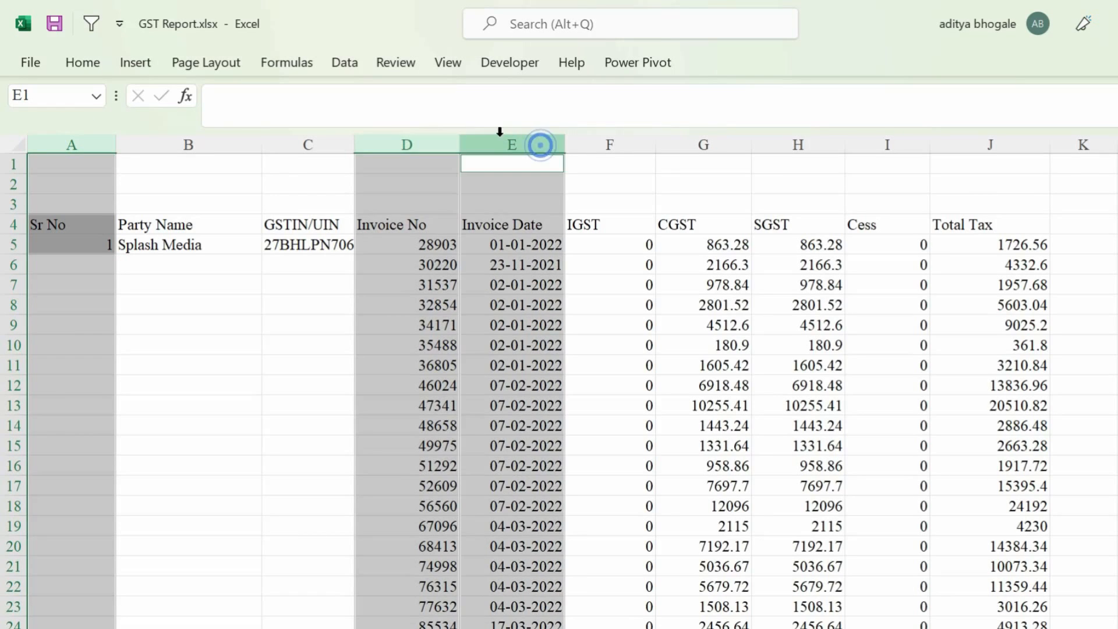
{"action": "left_click", "coordinate": [82, 61]}
{"action": "left_click", "coordinate": [431, 130]}
{"action": "left_click", "coordinate": [308, 305]}
- Center the headers in row 4 and fit the column widths to their contents
{"action": "left_click", "coordinate": [13, 226]}
{"action": "left_click", "coordinate": [83, 63]}
{"action": "left_click", "coordinate": [430, 134]}
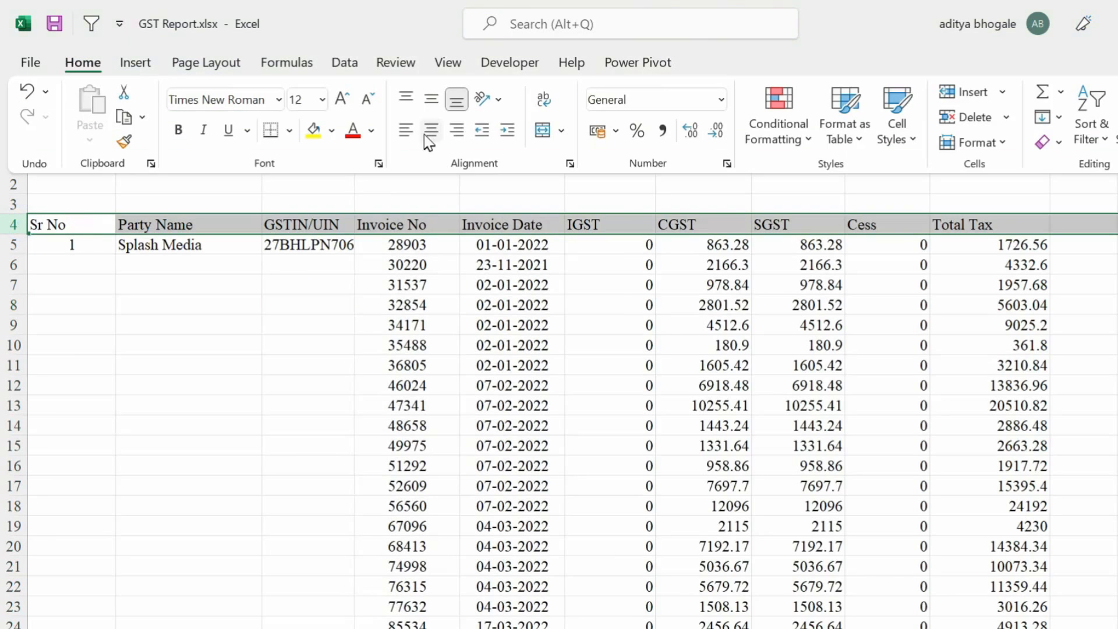
{"action": "left_click", "coordinate": [430, 137]}
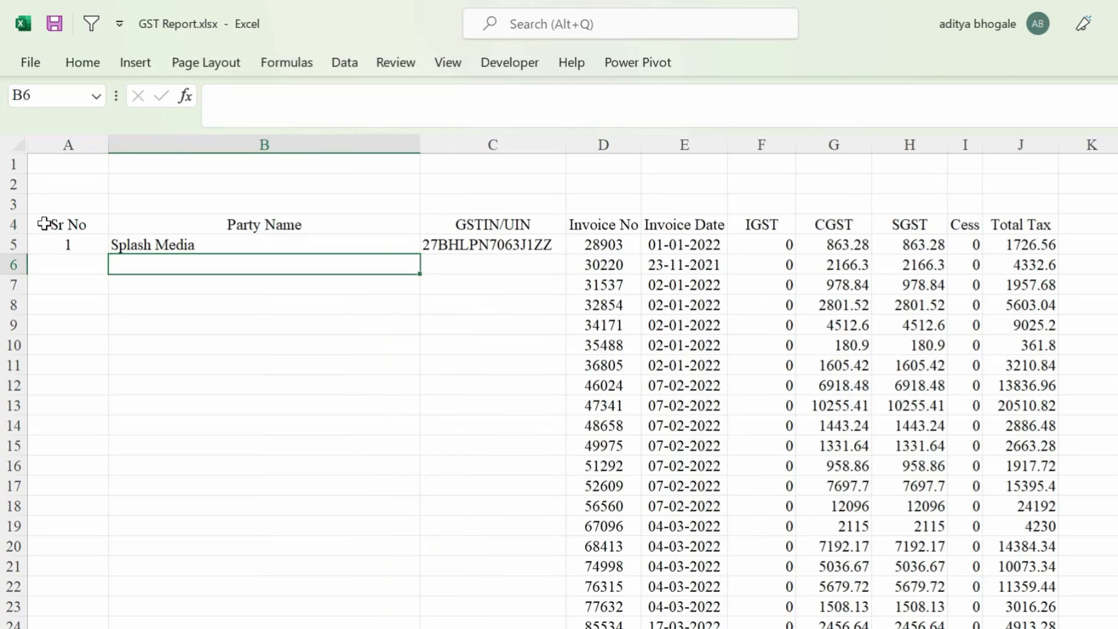
- Freeze the panes above row 5 so the header row stays in view
{"action": "left_click_drag", "start_coordinate": [44, 224], "coordinate": [192, 225]}
{"action": "left_click", "coordinate": [18, 245]}
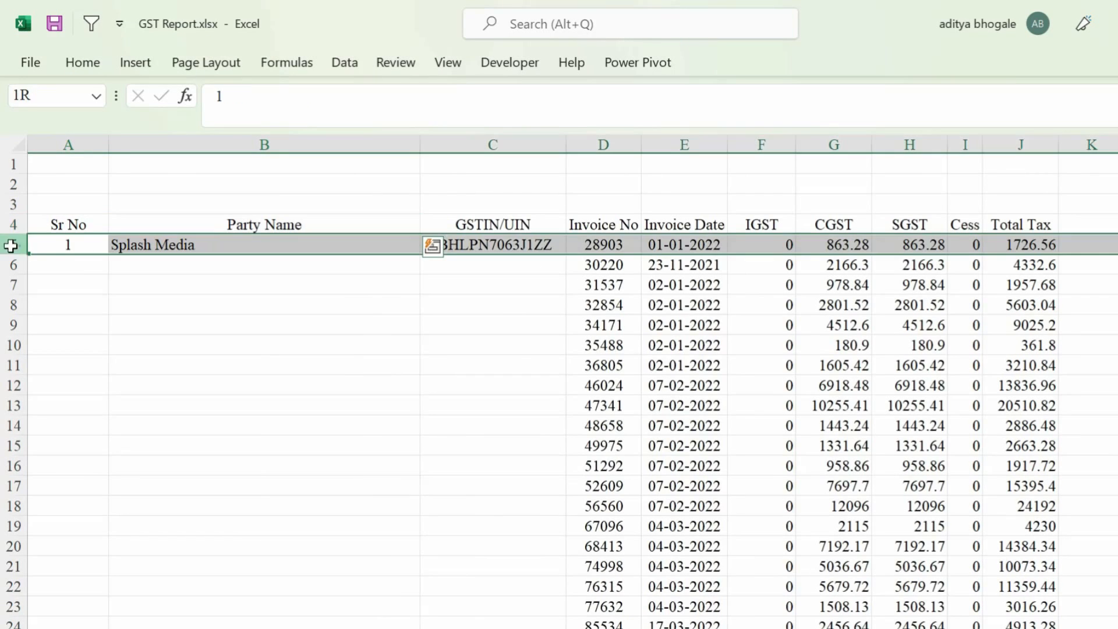
{"action": "left_click", "coordinate": [437, 61]}
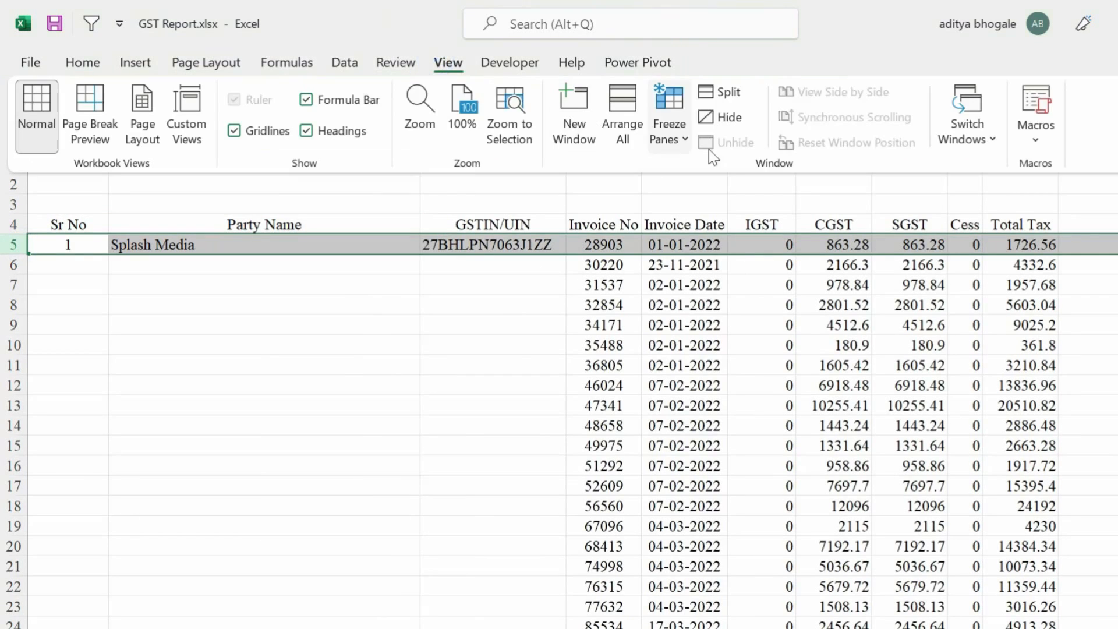
{"action": "left_click", "coordinate": [680, 121]}
{"action": "left_click", "coordinate": [739, 184]}
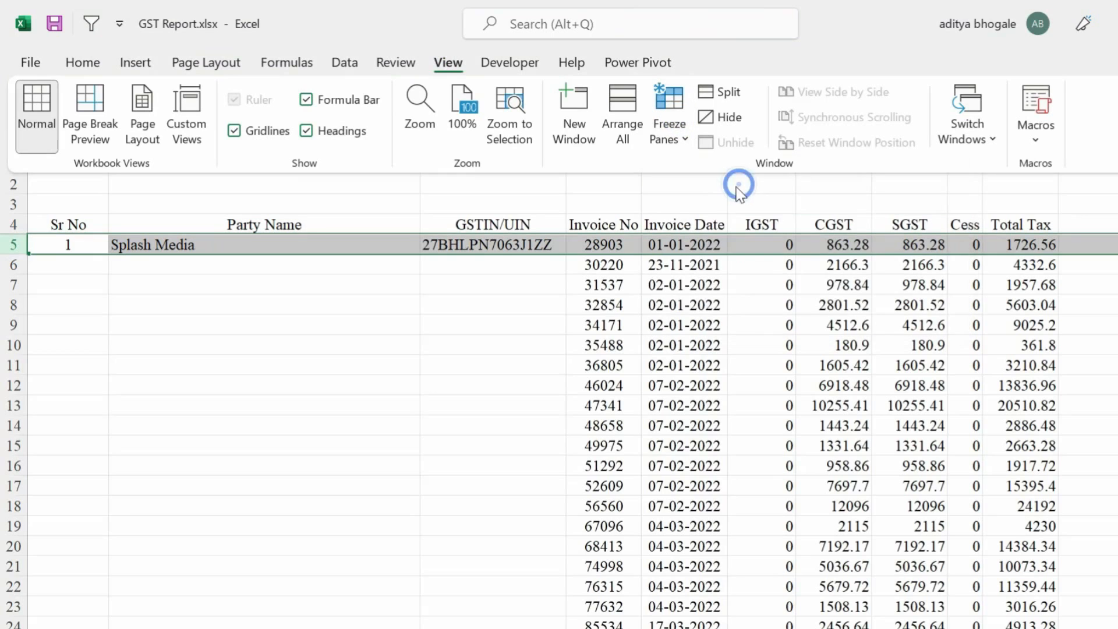
{"action": "key", "text": "ctrl+F1"}
{"action": "scroll", "coordinate": [625, 374], "scroll_direction": "down", "scroll_amount": 3}
{"action": "scroll", "coordinate": [625, 374], "scroll_direction": "down", "scroll_amount": 5}
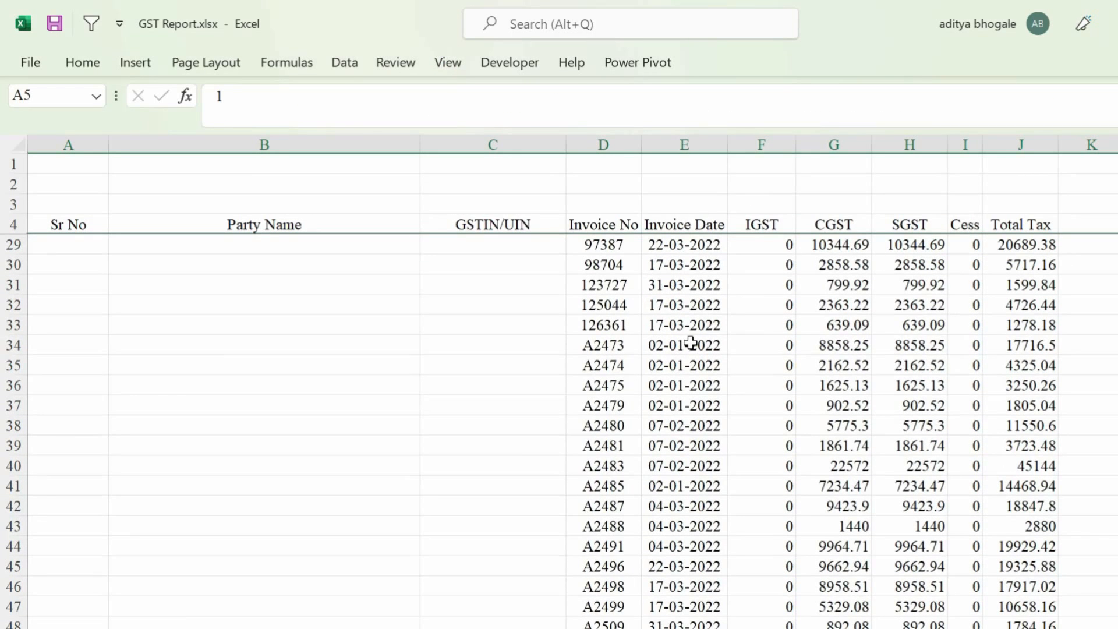
- Hide the IGST, CGST, SGST and Cess columns F to I
{"action": "left_click", "coordinate": [833, 285]}
{"action": "left_click_drag", "start_coordinate": [763, 142], "coordinate": [949, 181]}
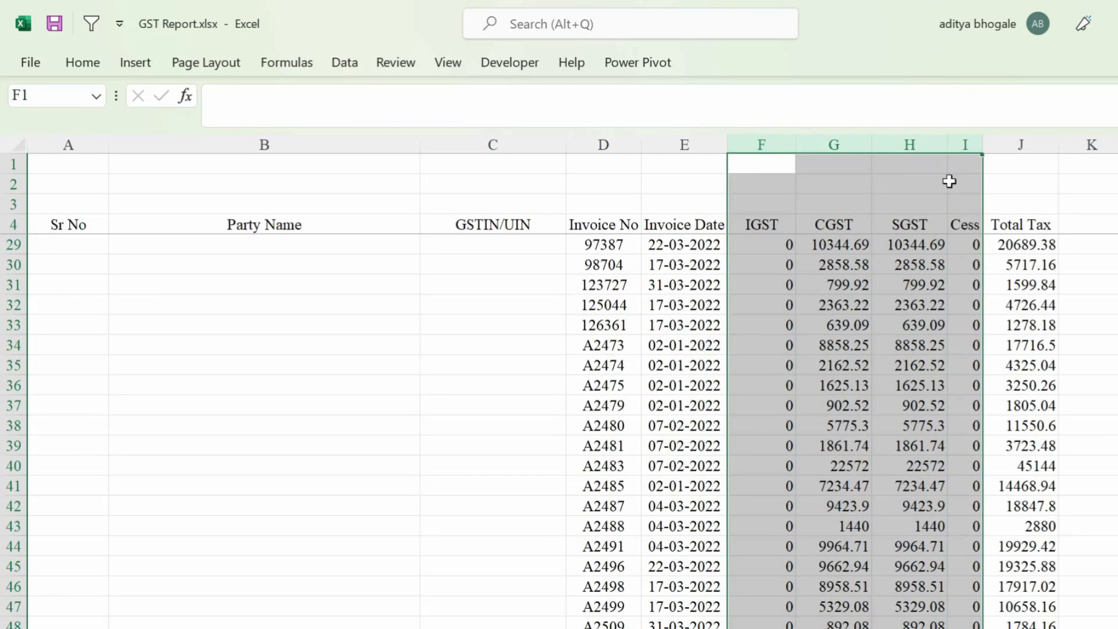
{"action": "right_click", "coordinate": [766, 144]}
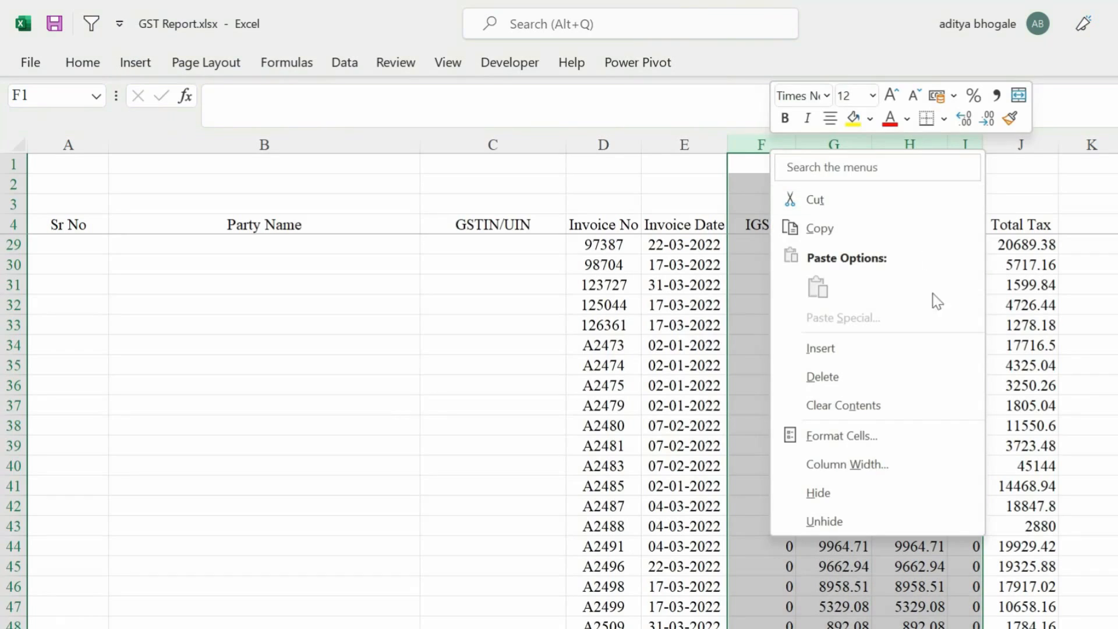
{"action": "left_click", "coordinate": [831, 489]}
{"action": "left_click", "coordinate": [831, 444]}
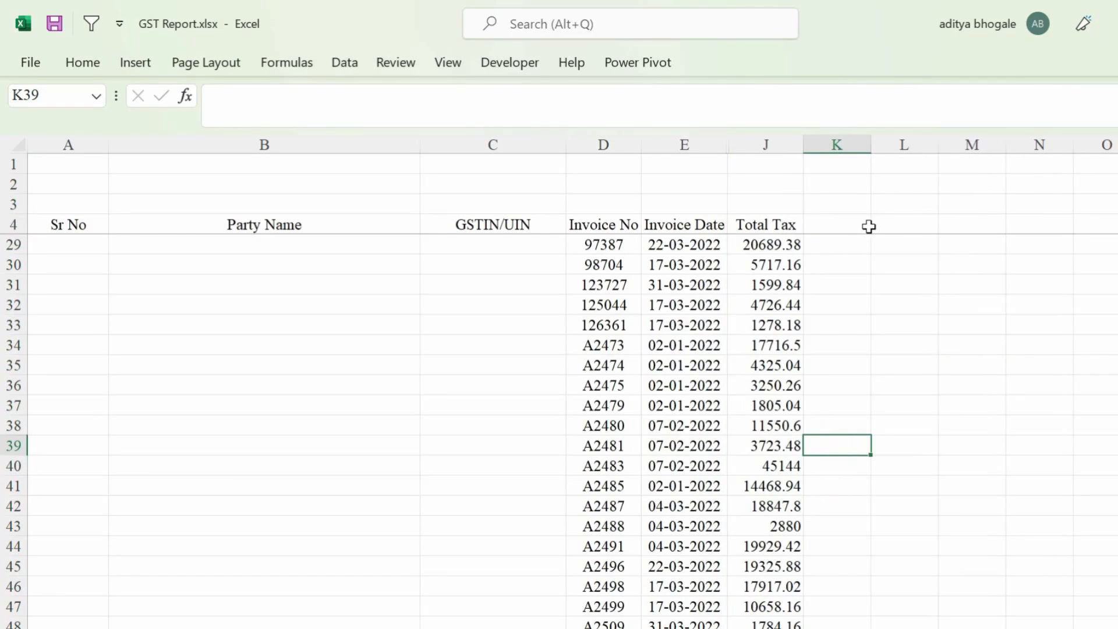
{"action": "key", "text": "ctrl+Home"}
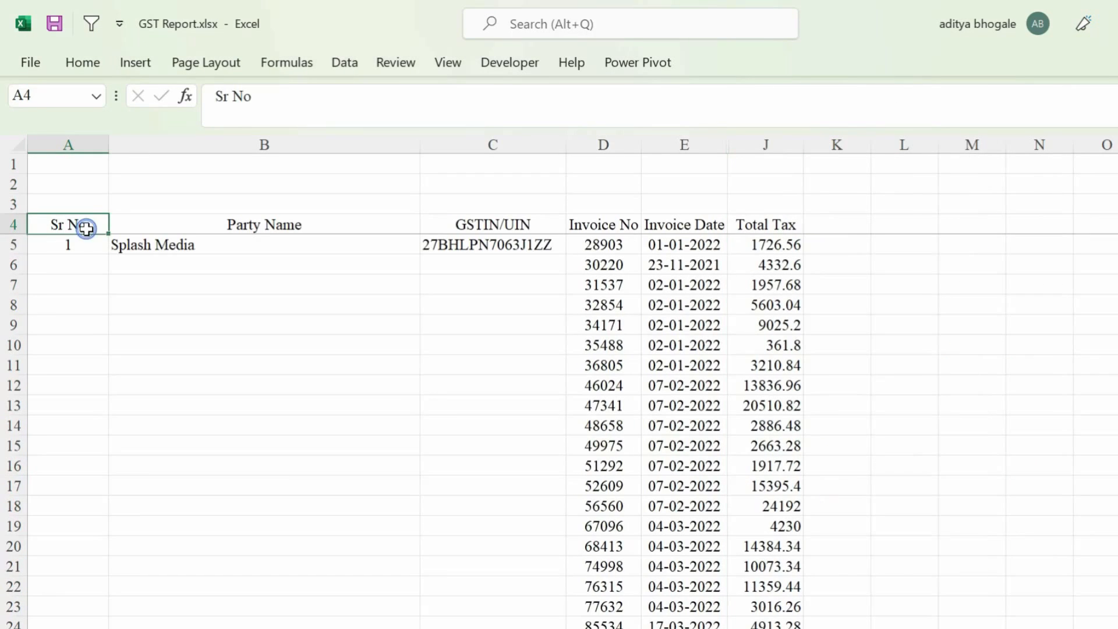
- Hide the GSTIN/UIN column C
{"action": "left_click", "coordinate": [220, 227]}
{"action": "left_click", "coordinate": [460, 225]}
{"action": "left_click", "coordinate": [484, 146]}
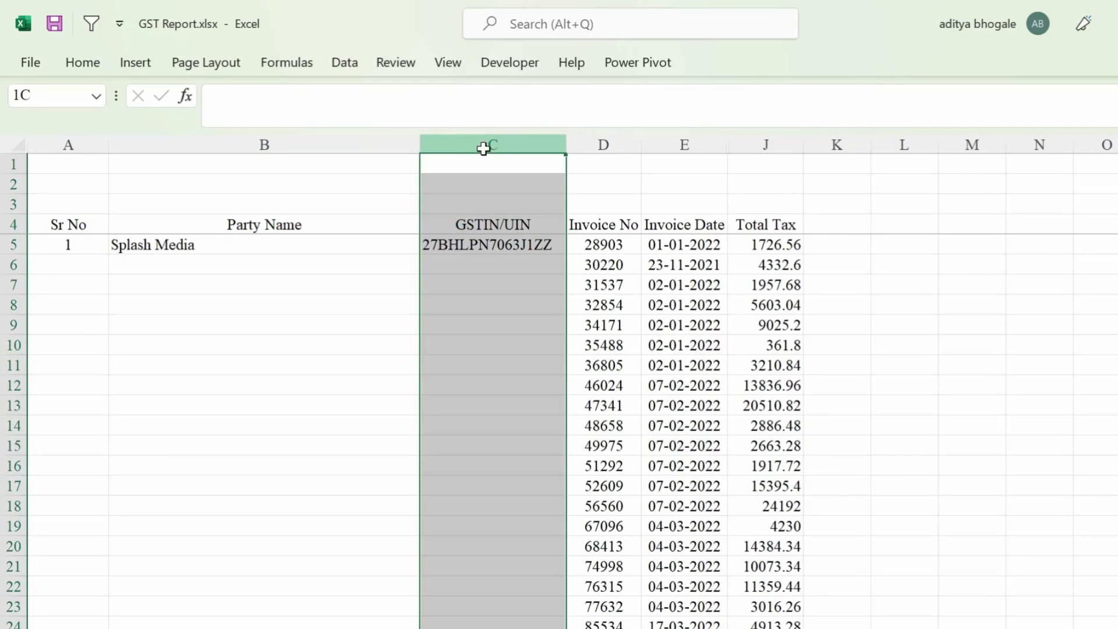
{"action": "right_click", "coordinate": [485, 149]}
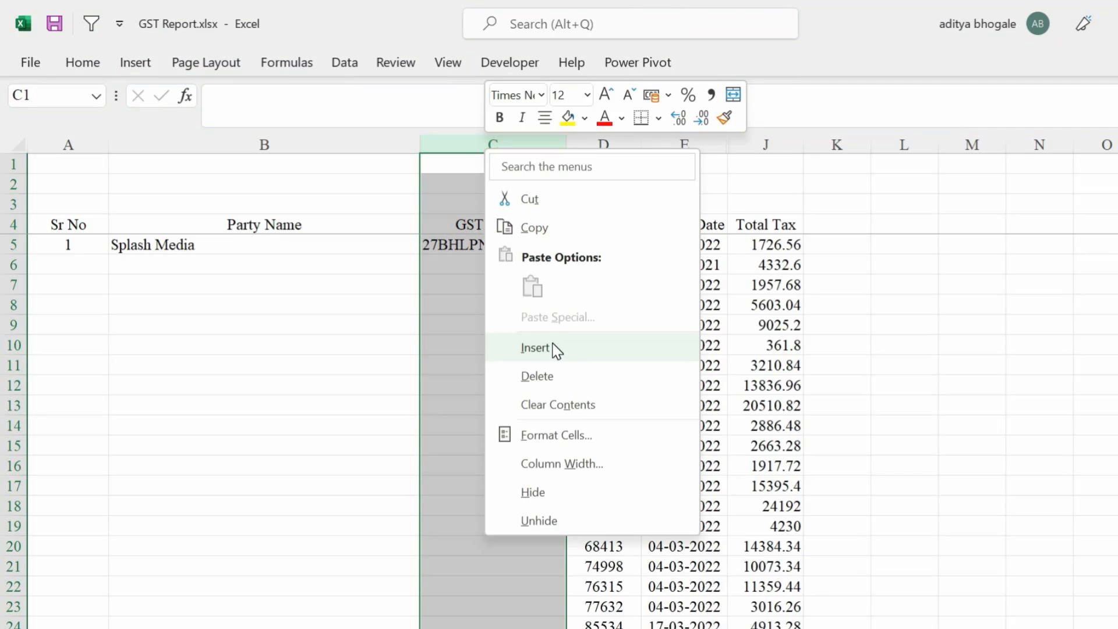
{"action": "left_click", "coordinate": [534, 493]}
{"action": "left_click_drag", "start_coordinate": [464, 227], "coordinate": [465, 285]}
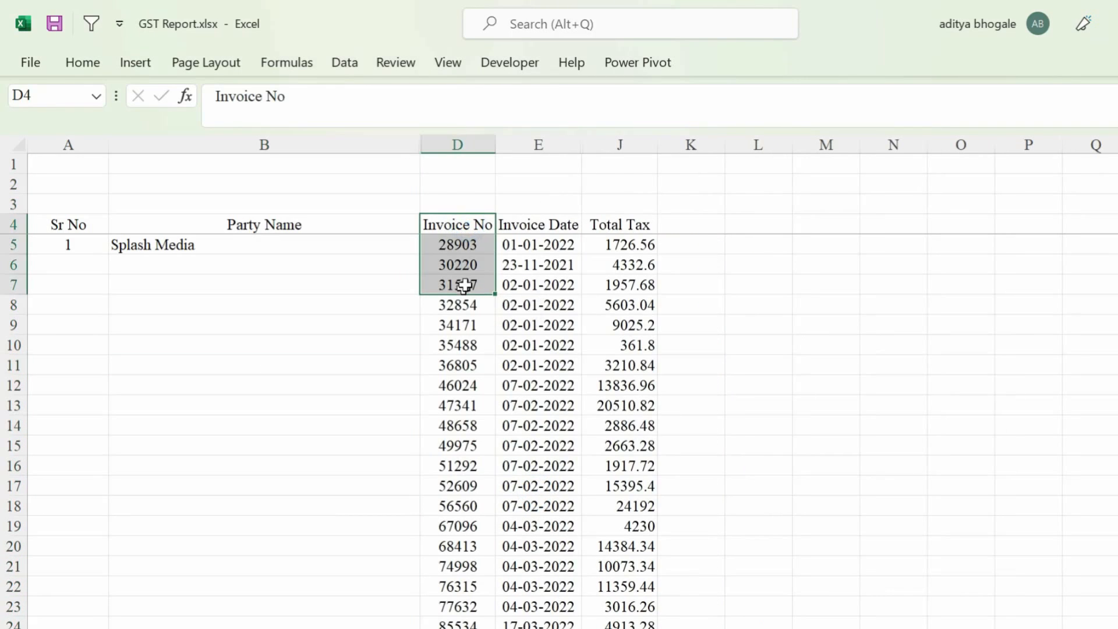
{"action": "left_click_drag", "start_coordinate": [514, 230], "coordinate": [515, 264]}
- Format the Total Tax column J in comma style with no decimal places
{"action": "left_click_drag", "start_coordinate": [639, 223], "coordinate": [632, 324]}
{"action": "left_click", "coordinate": [625, 142]}
{"action": "left_click", "coordinate": [83, 62]}
{"action": "left_click", "coordinate": [662, 130]}
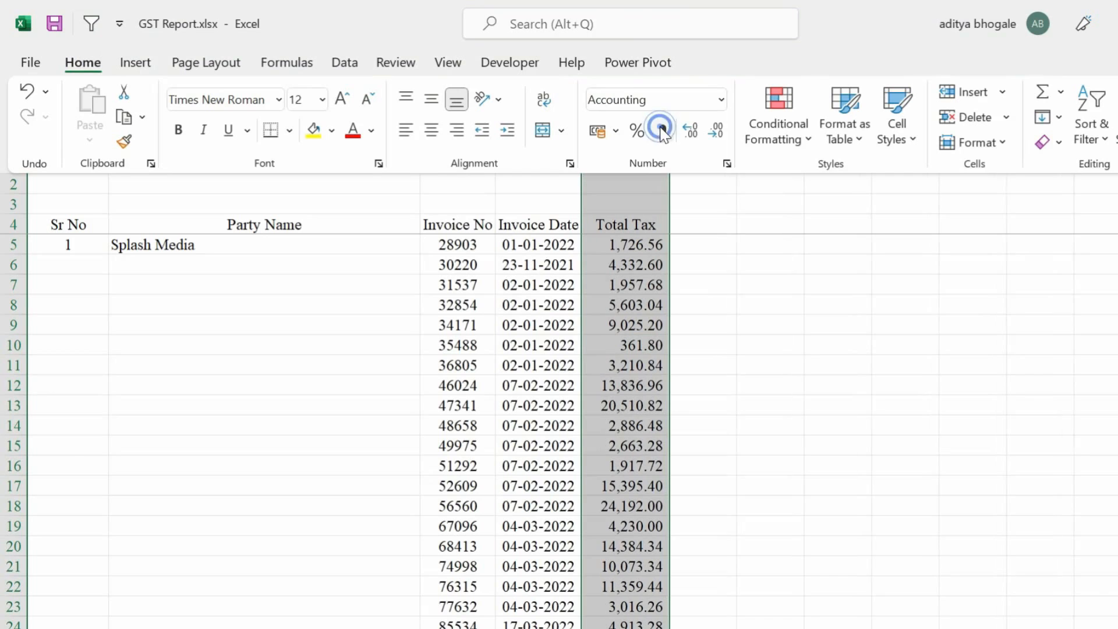
{"action": "left_click", "coordinate": [718, 131]}
{"action": "left_click", "coordinate": [718, 131]}
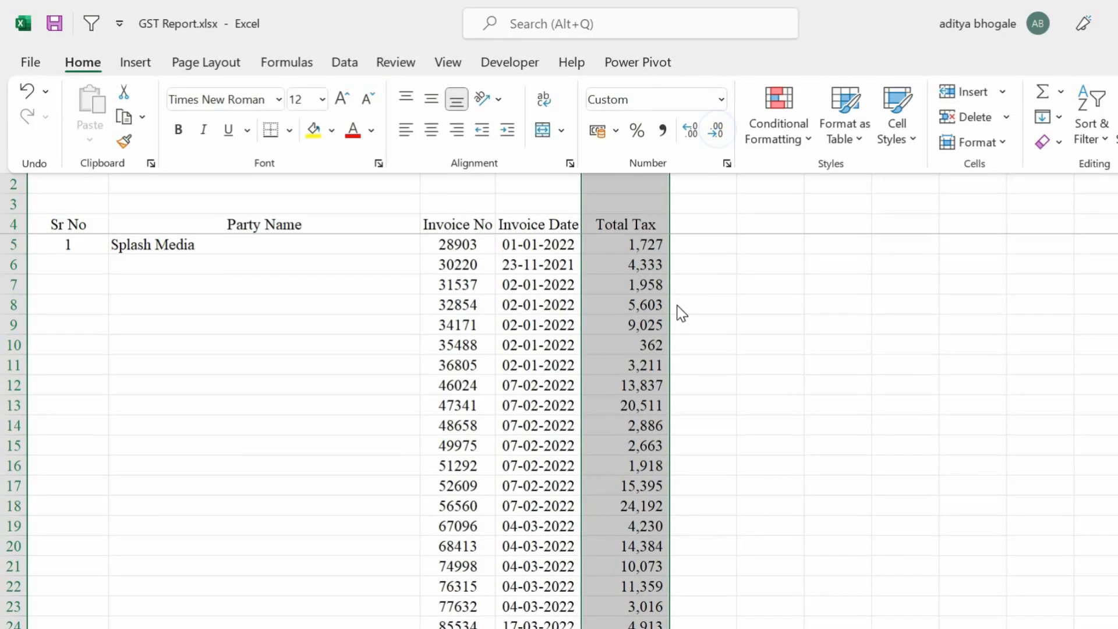
{"action": "left_click", "coordinate": [771, 325]}
- Copy the three-line title block in rows 1 to 3 of the Top Sheet to cell A1 of Sheet2
{"action": "left_click", "coordinate": [202, 595]}
{"action": "scroll", "coordinate": [87, 303], "scroll_direction": "up", "scroll_amount": 1}
{"action": "left_click_drag", "start_coordinate": [181, 67], "coordinate": [187, 116]}
{"action": "key", "text": "ctrl+c"}
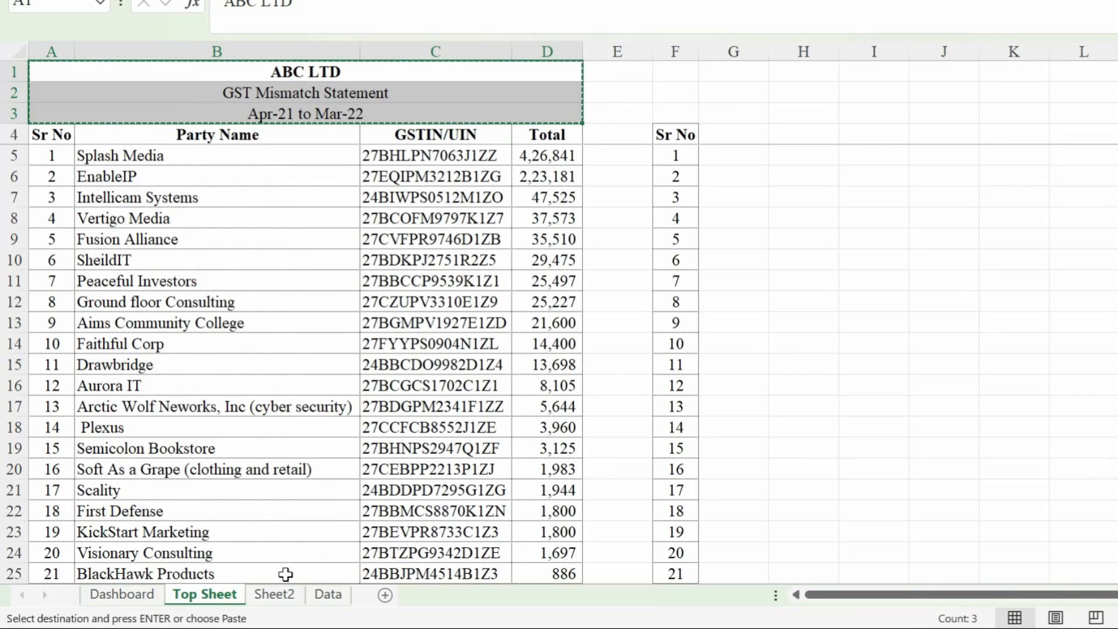
{"action": "left_click", "coordinate": [275, 595]}
{"action": "left_click", "coordinate": [63, 74]}
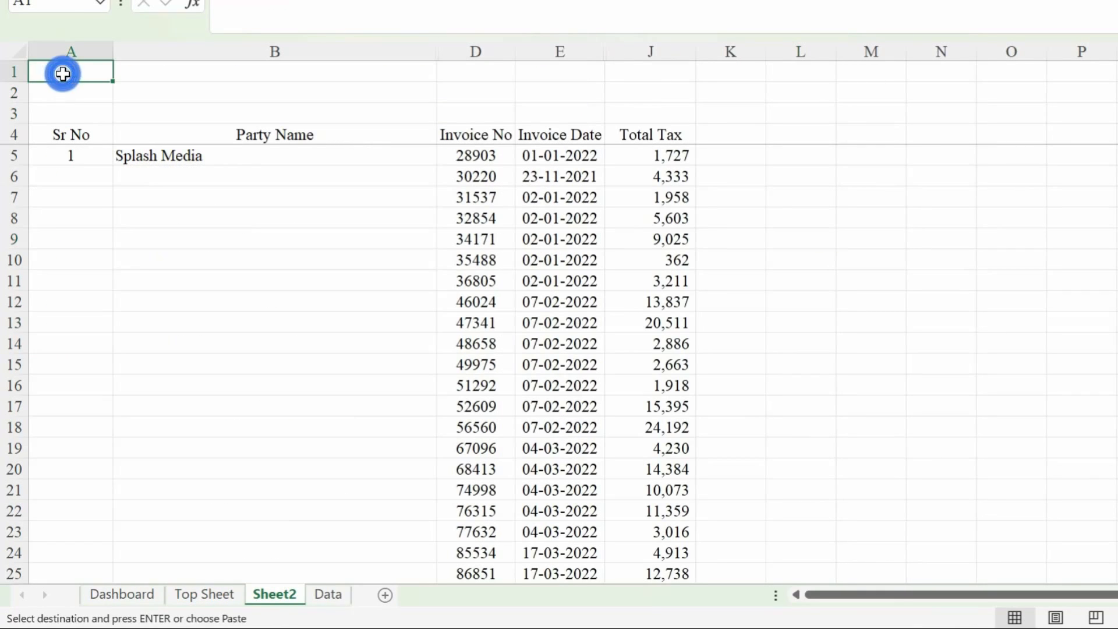
{"action": "key", "text": "ctrl+v"}
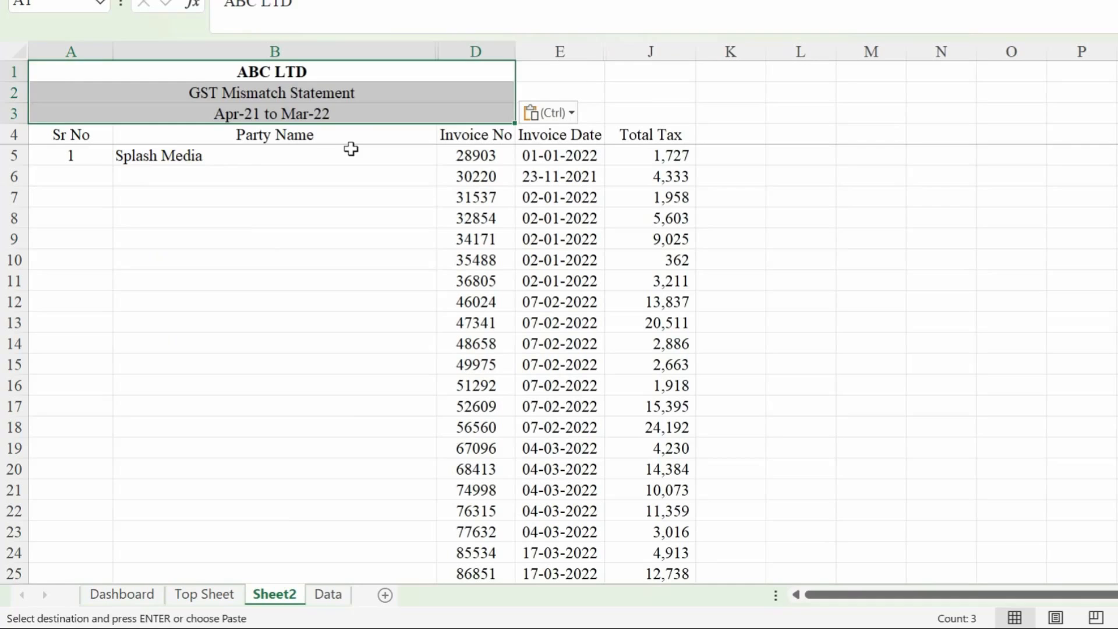
{"action": "left_click", "coordinate": [350, 152]}
- Merge and centre each of the three title rows across columns A to J
{"action": "left_click", "coordinate": [291, 79]}
{"action": "left_click_drag", "start_coordinate": [300, 78], "coordinate": [673, 90]}
{"action": "left_click", "coordinate": [220, 72]}
{"action": "left_click_drag", "start_coordinate": [220, 72], "coordinate": [658, 78]}
{"action": "left_click", "coordinate": [88, 65]}
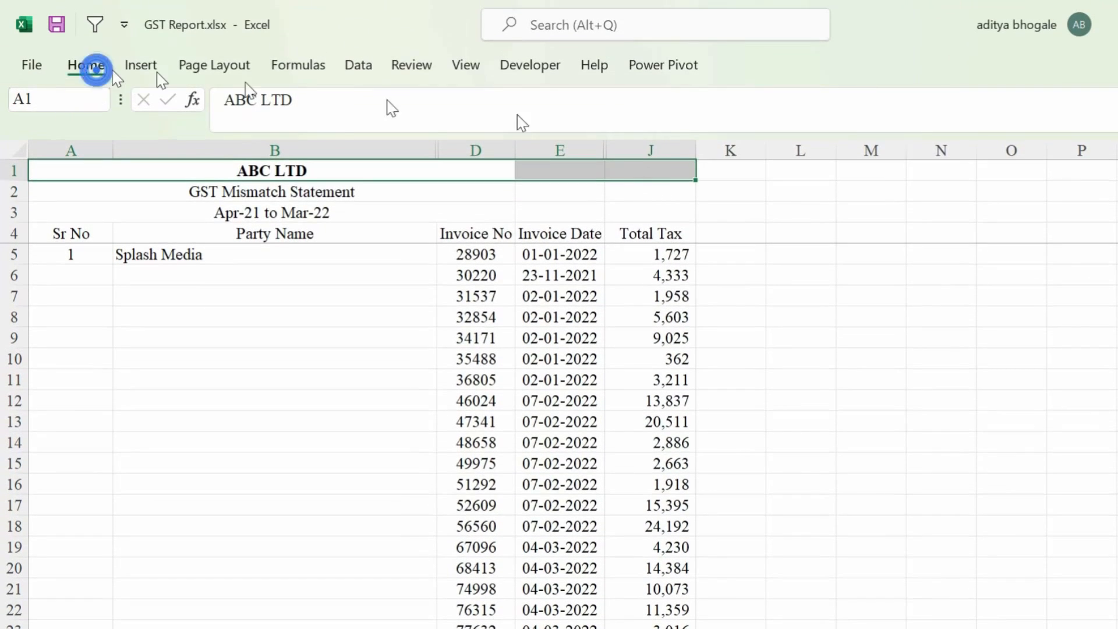
{"action": "left_click", "coordinate": [547, 131]}
{"action": "left_click", "coordinate": [554, 131]}
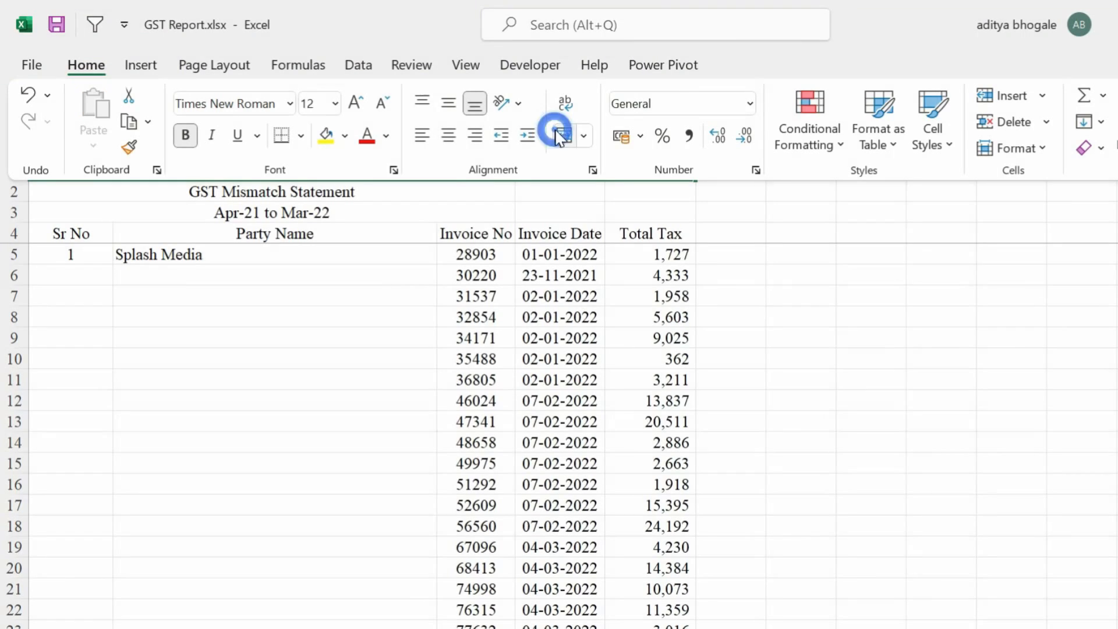
{"action": "left_click", "coordinate": [570, 131]}
{"action": "left_click_drag", "start_coordinate": [187, 192], "coordinate": [675, 191]}
{"action": "left_click", "coordinate": [102, 66]}
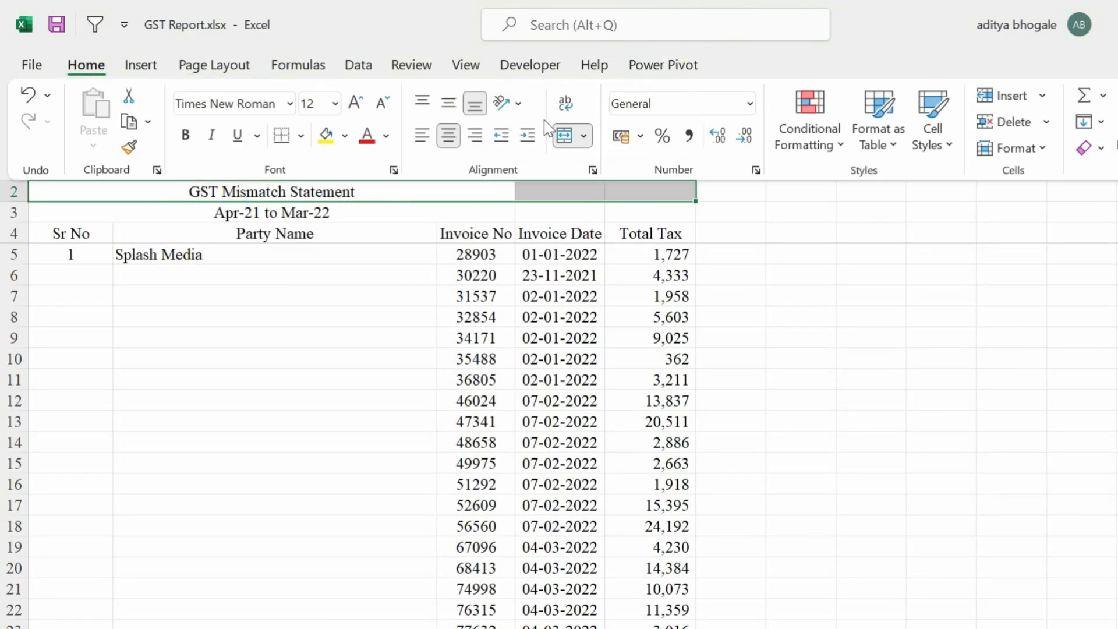
{"action": "left_click", "coordinate": [568, 136]}
{"action": "left_click", "coordinate": [574, 137]}
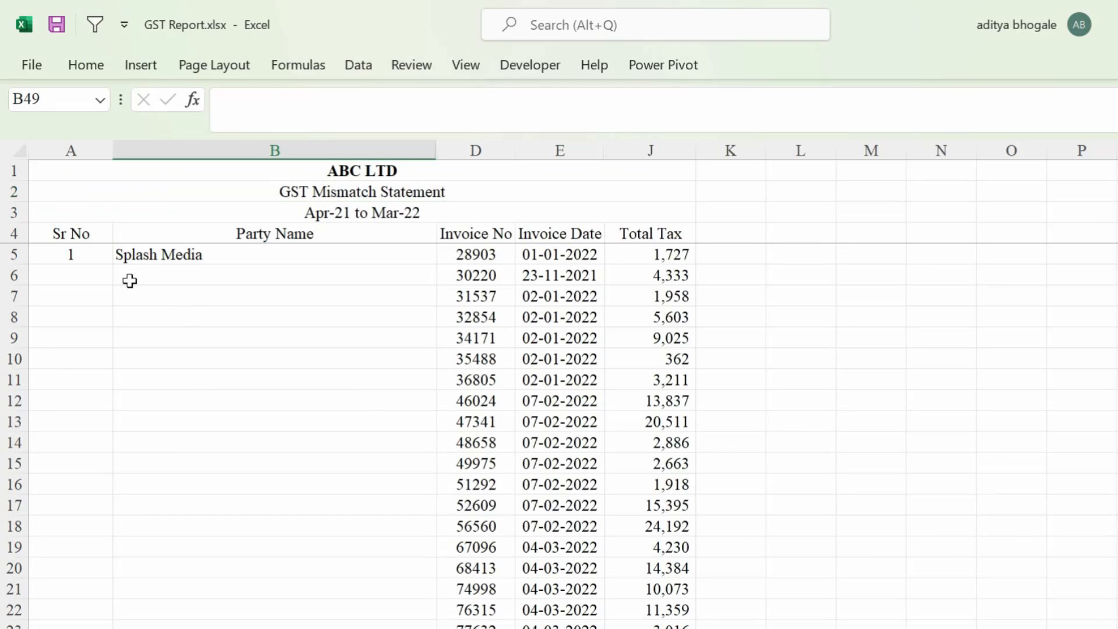
- Examine the Splash Media invoice rows, the party's subtotal row and the start of the EnableIP block
{"action": "left_click_drag", "start_coordinate": [66, 258], "coordinate": [611, 297]}
{"action": "left_click", "coordinate": [497, 276]}
{"action": "left_click", "coordinate": [580, 173]}
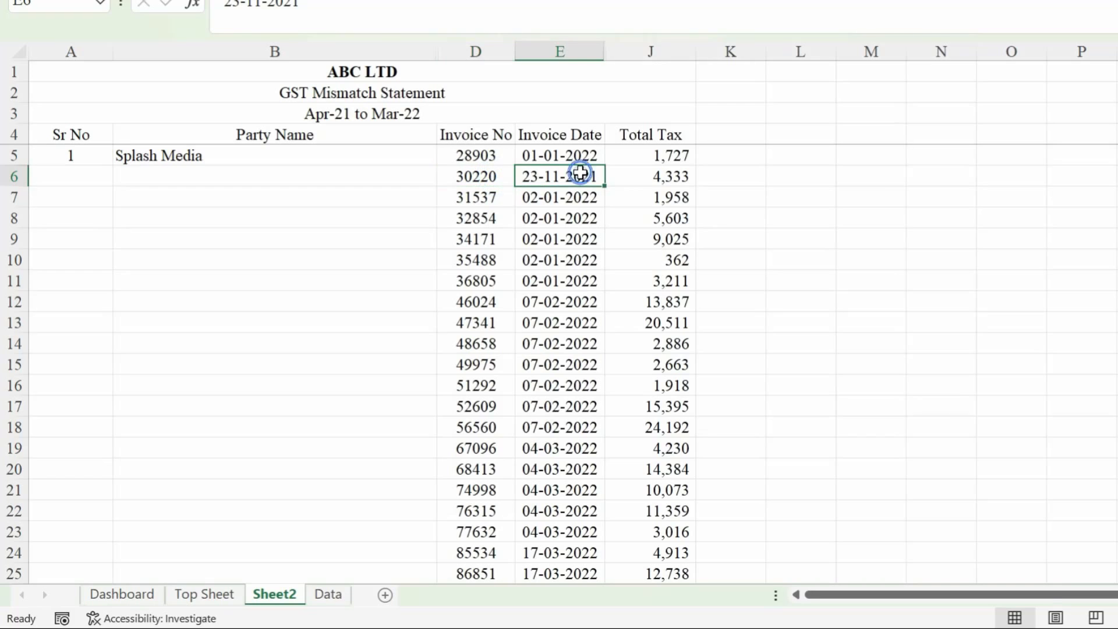
{"action": "left_click", "coordinate": [676, 184]}
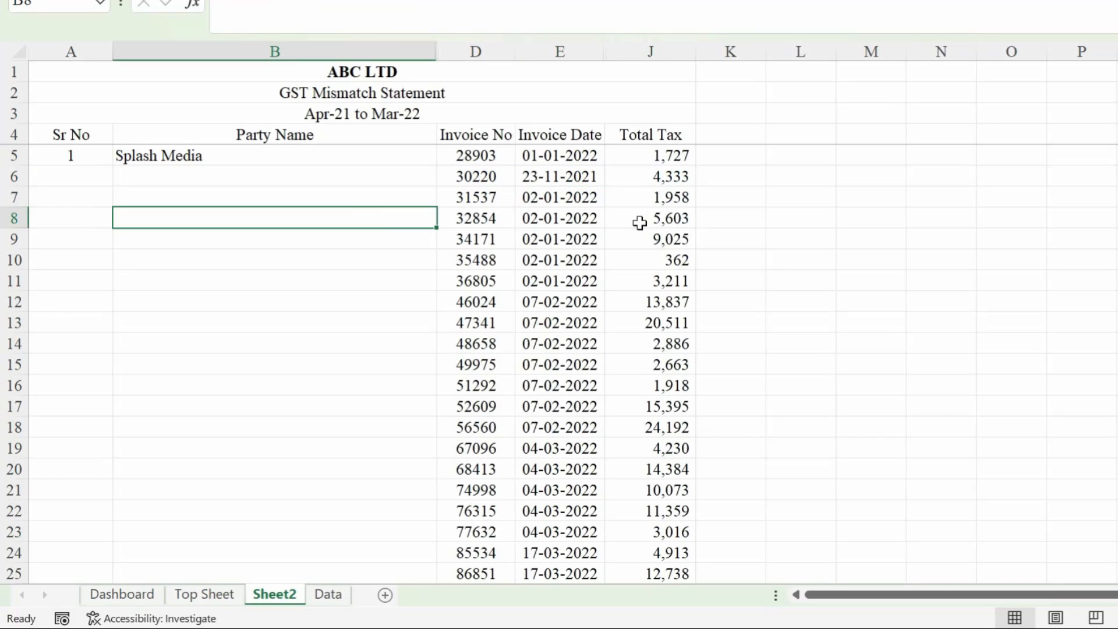
{"action": "key", "text": "ctrl+Down"}
{"action": "key", "text": "Down"}
{"action": "key", "text": "Down"}
{"action": "key", "text": "Up"}
{"action": "key", "text": "Up"}
{"action": "key", "text": "Right"}
{"action": "key", "text": "Right"}
{"action": "key", "text": "Right"}
{"action": "key", "text": "Right"}
{"action": "key", "text": "Left"}
{"action": "key", "text": "Left"}
{"action": "key", "text": "Left"}
{"action": "key", "text": "Left"}
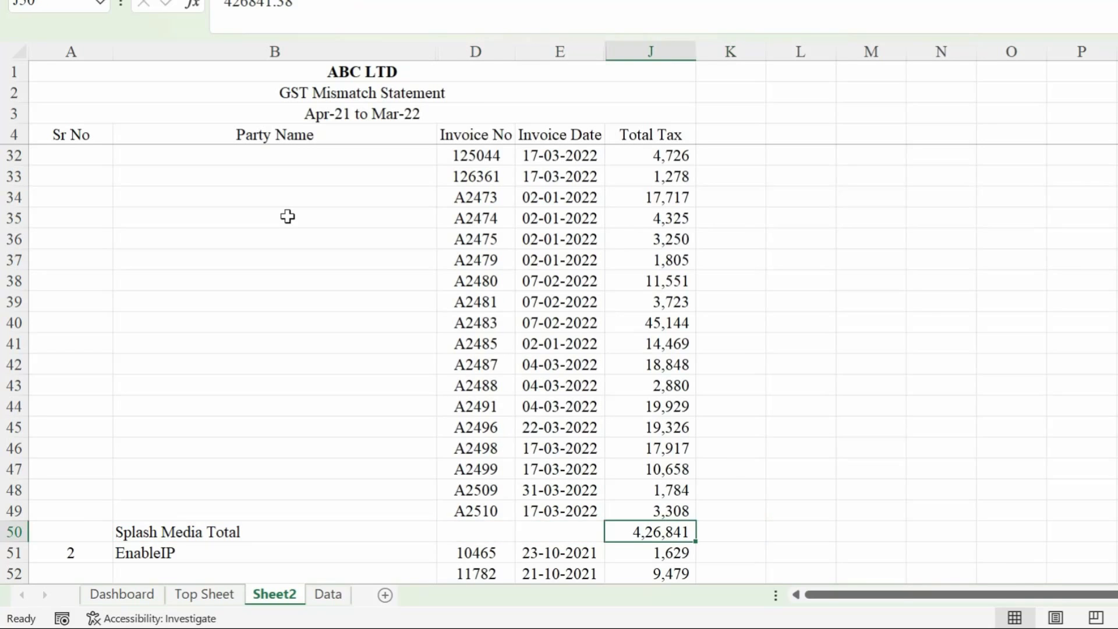
{"action": "key", "text": "Down"}
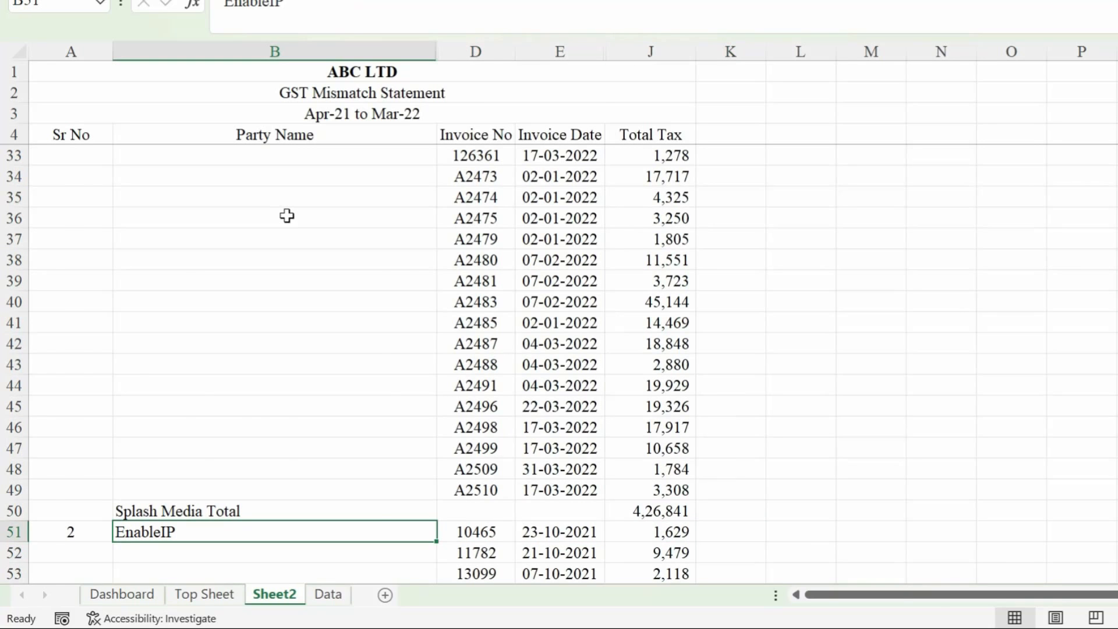
- Delete the helper Sr No column F from the Top Sheet
{"action": "key", "text": "ctrl+Page_Up"}
{"action": "left_click", "coordinate": [118, 178]}
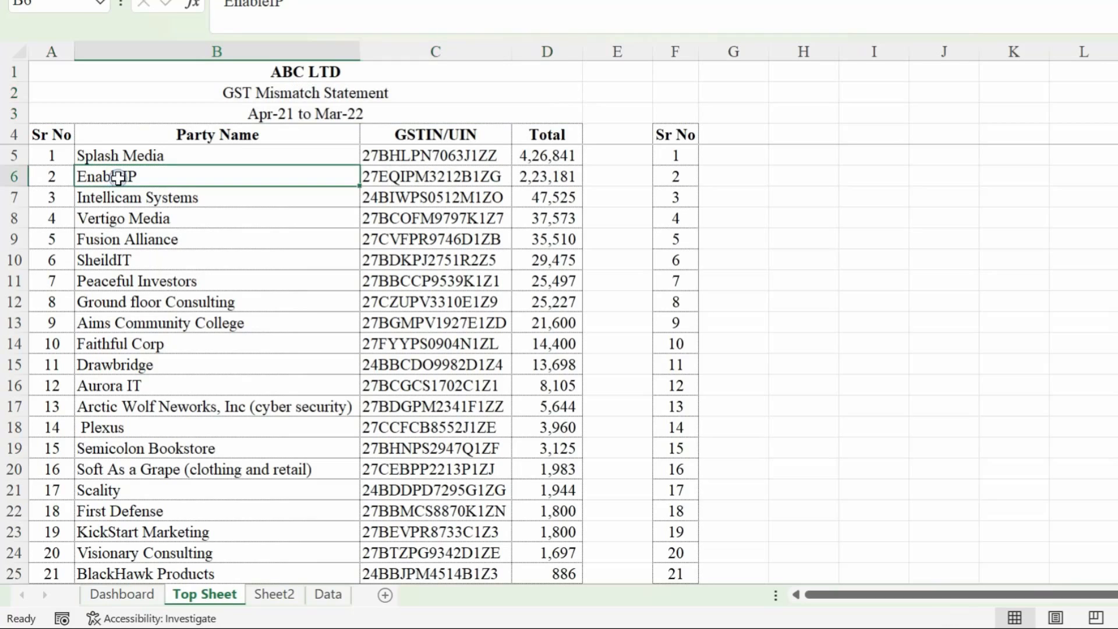
{"action": "left_click", "coordinate": [668, 51]}
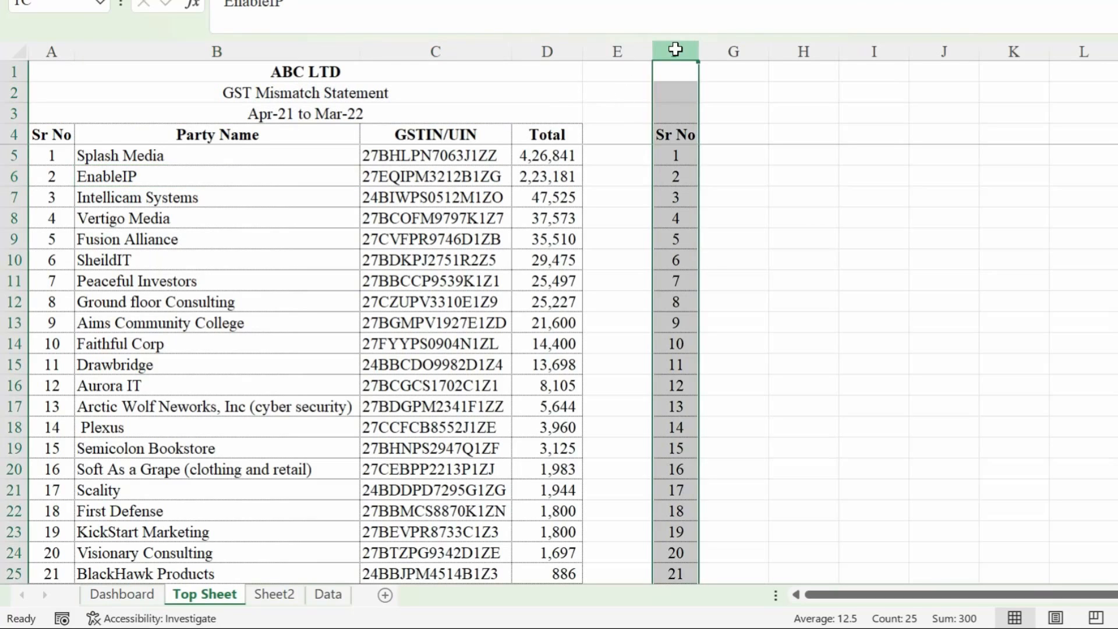
{"action": "right_click", "coordinate": [670, 50]}
{"action": "left_click", "coordinate": [732, 286]}
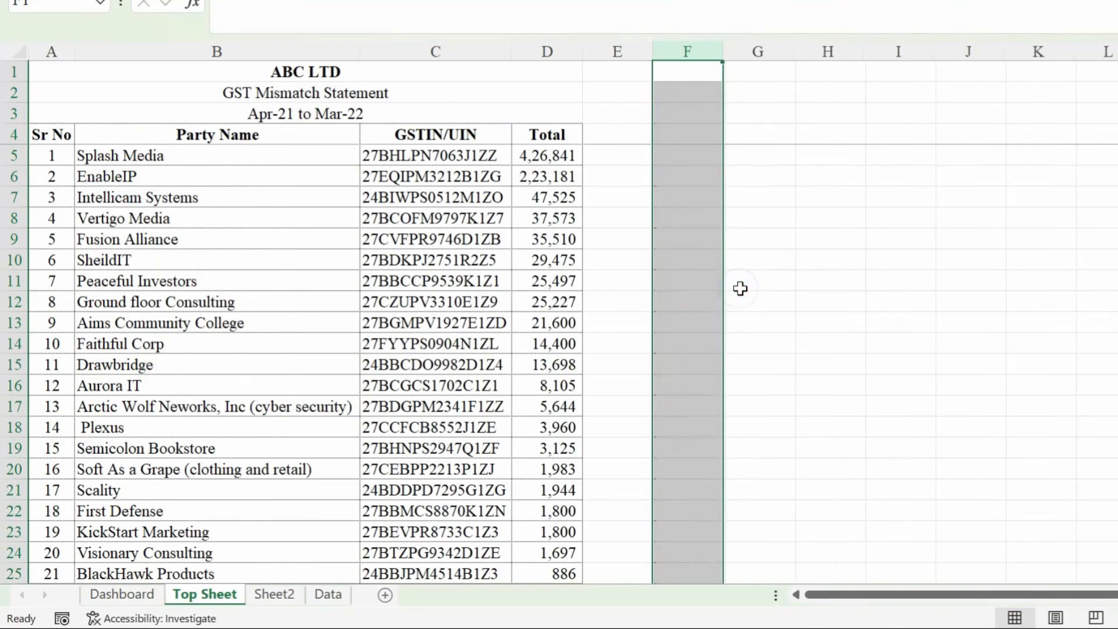
- Add filters to the Sheet2 table, covering header row 4 through the Grand Total row in columns A to J
{"action": "key", "text": "ctrl+Page_Down"}
{"action": "scroll", "coordinate": [292, 517], "scroll_direction": "down", "scroll_amount": 1}
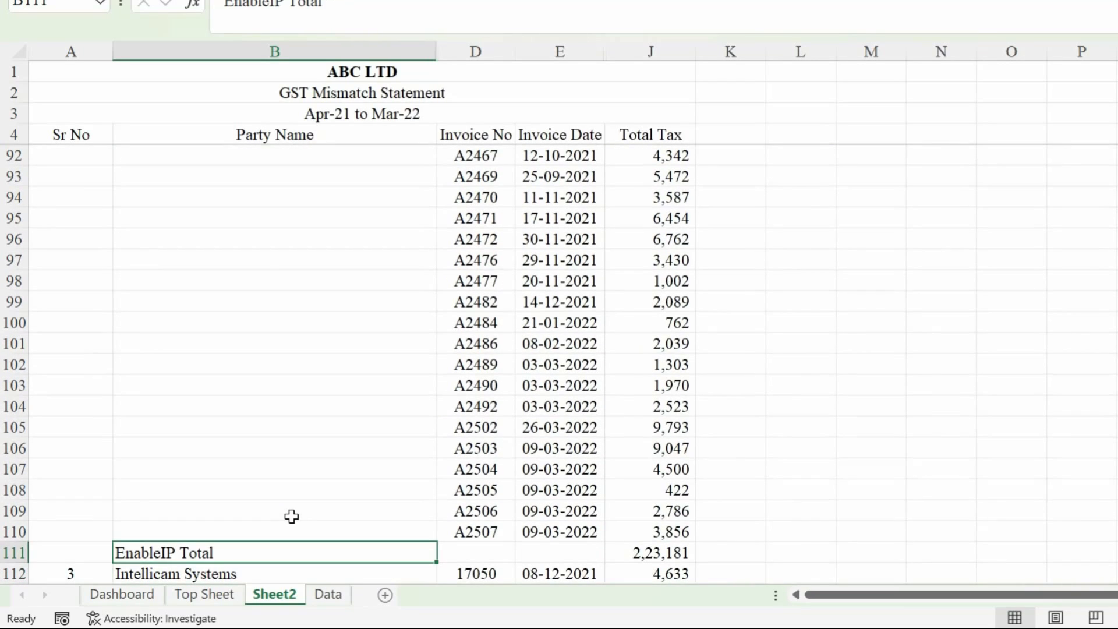
{"action": "left_click_drag", "start_coordinate": [211, 548], "coordinate": [652, 548]}
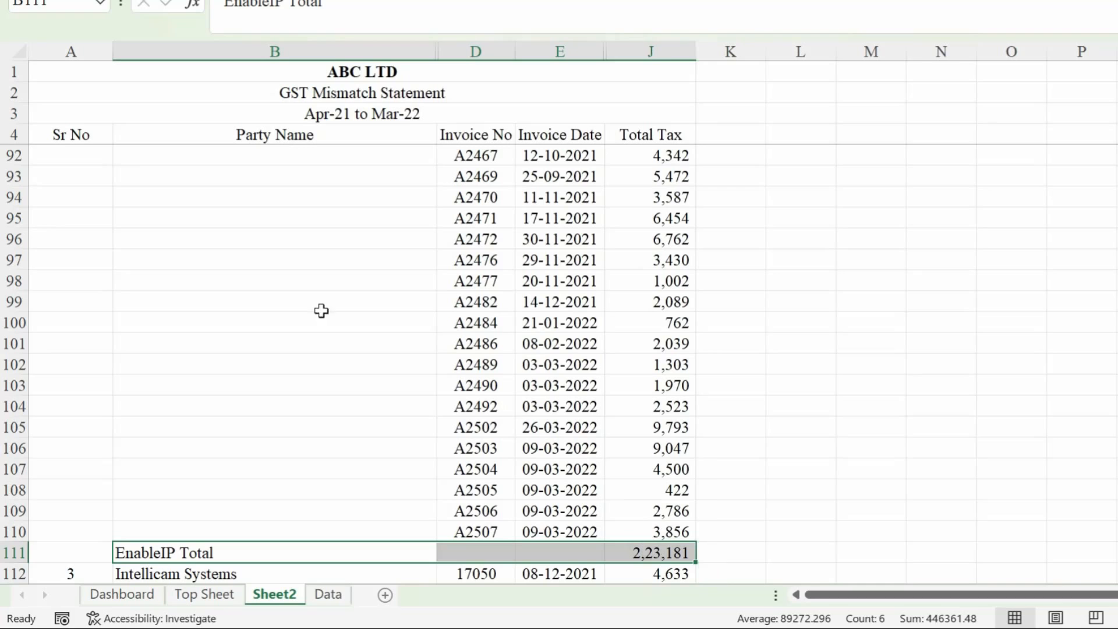
{"action": "left_click", "coordinate": [76, 129]}
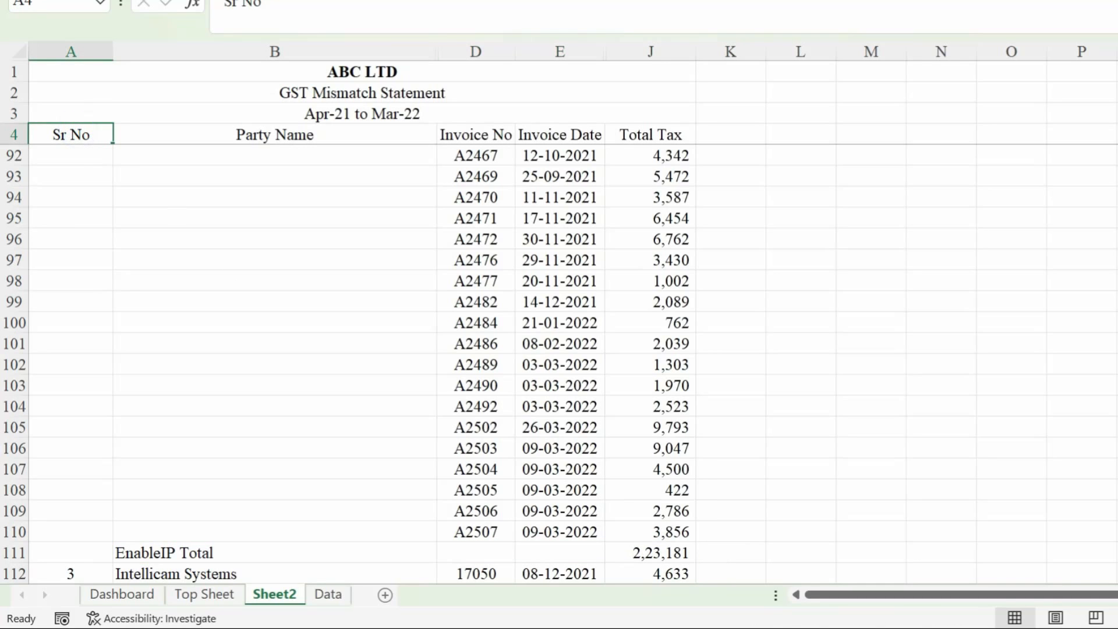
{"action": "key", "text": "ctrl+shift+Right"}
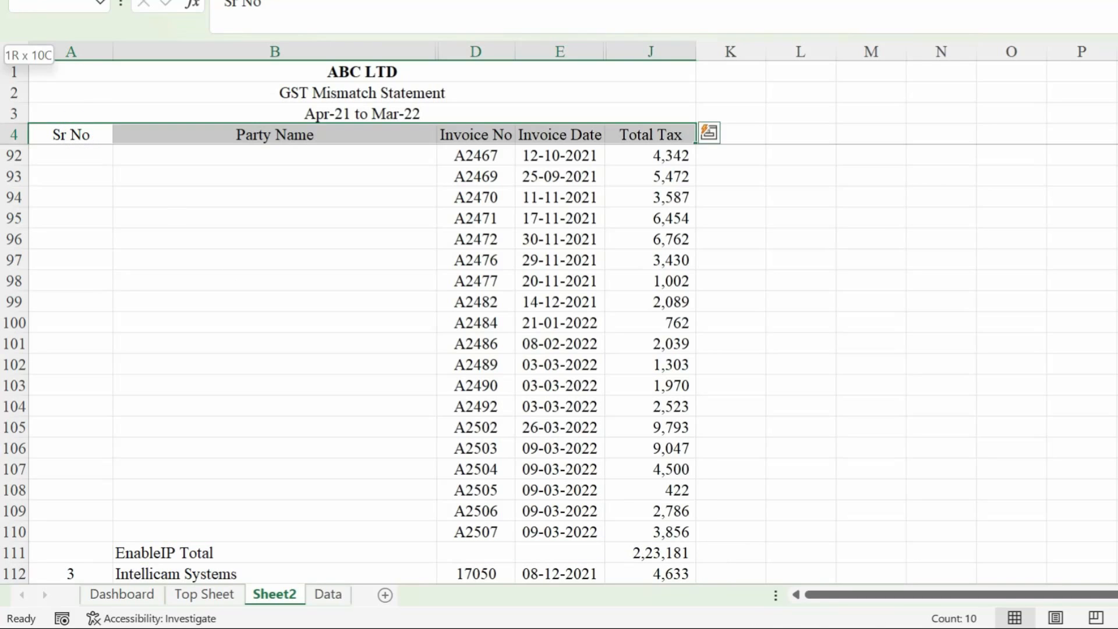
{"action": "key", "text": "ctrl+shift+Down"}
{"action": "key", "text": "ctrl+shift+Down"}
{"action": "key", "text": "ctrl+shift+Down"}
{"action": "key", "text": "ctrl+shift+Down"}
{"action": "key", "text": "ctrl+shift+Down"}
{"action": "key", "text": "ctrl+shift+Down"}
{"action": "key", "text": "ctrl+shift+Down"}
{"action": "key", "text": "ctrl+shift+Down"}
{"action": "key", "text": "ctrl+shift+Down"}
{"action": "key", "text": "ctrl+shift+Down"}
{"action": "key", "text": "ctrl+shift+Down"}
{"action": "key", "text": "ctrl+shift+Down"}
{"action": "key", "text": "ctrl+shift+Down"}
{"action": "key", "text": "ctrl+shift+Down"}
{"action": "key", "text": "ctrl+shift+Down"}
{"action": "key", "text": "ctrl+shift+Down"}
{"action": "key", "text": "ctrl+shift+Down"}
{"action": "key", "text": "ctrl+shift+Down"}
{"action": "key", "text": "ctrl+shift+Down"}
{"action": "key", "text": "ctrl+shift+Down"}
{"action": "key", "text": "ctrl+shift+Down"}
{"action": "key", "text": "ctrl+shift+Down"}
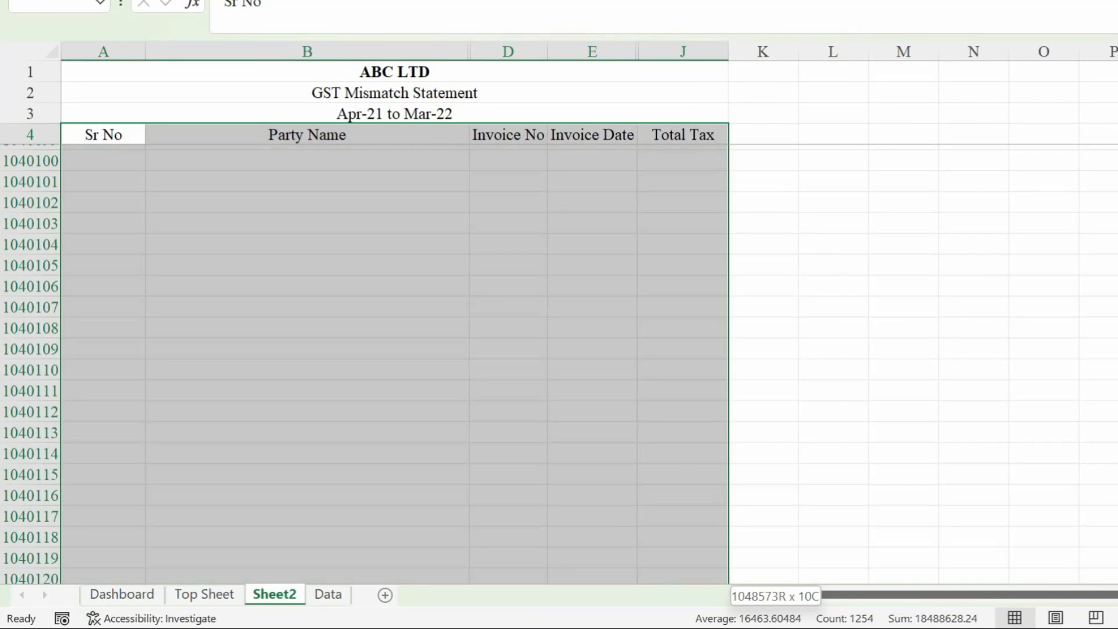
{"action": "key", "text": "ctrl+shift+Up"}
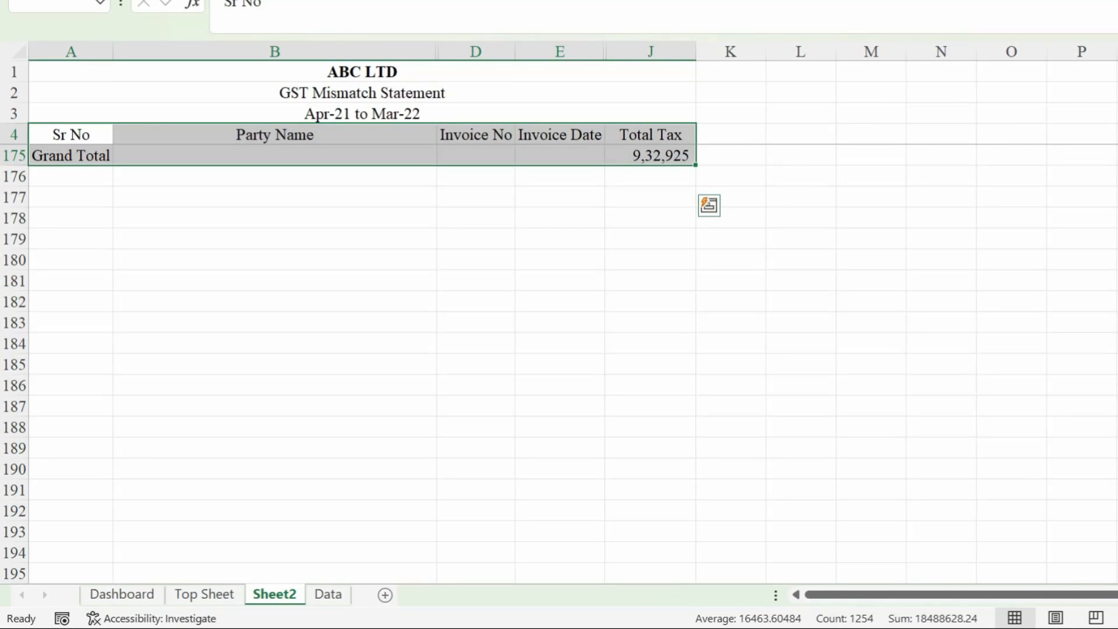
{"action": "key", "text": "ctrl+shift+l"}
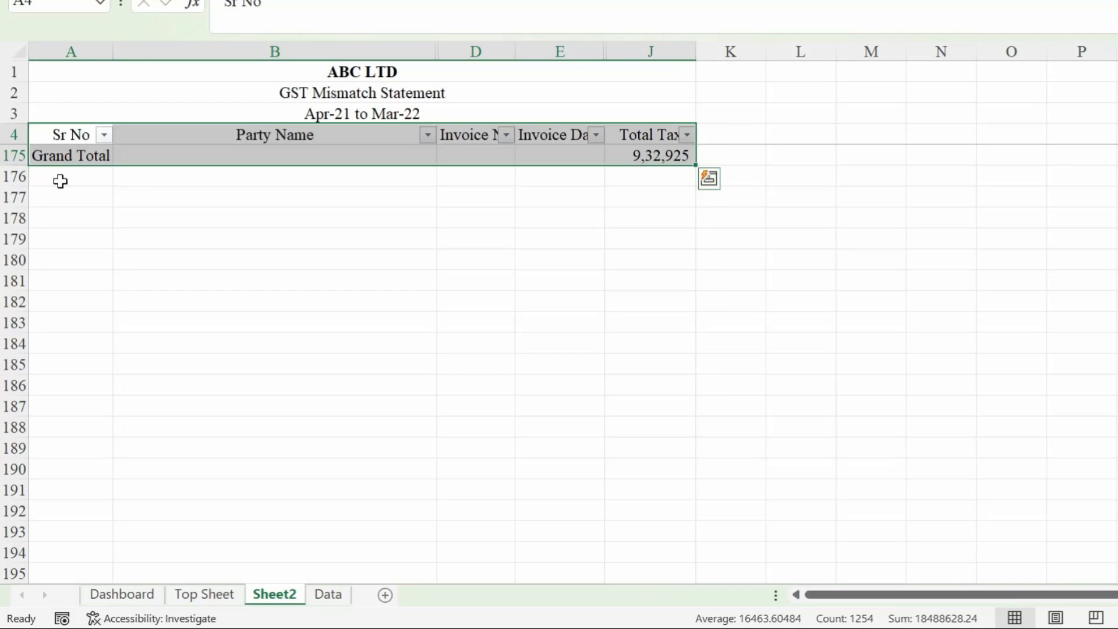
- Filter the Party Name column to entries containing "total"
{"action": "scroll", "coordinate": [60, 181], "scroll_direction": "up", "scroll_amount": 4}
{"action": "left_click", "coordinate": [379, 153]}
{"action": "left_click", "coordinate": [429, 137]}
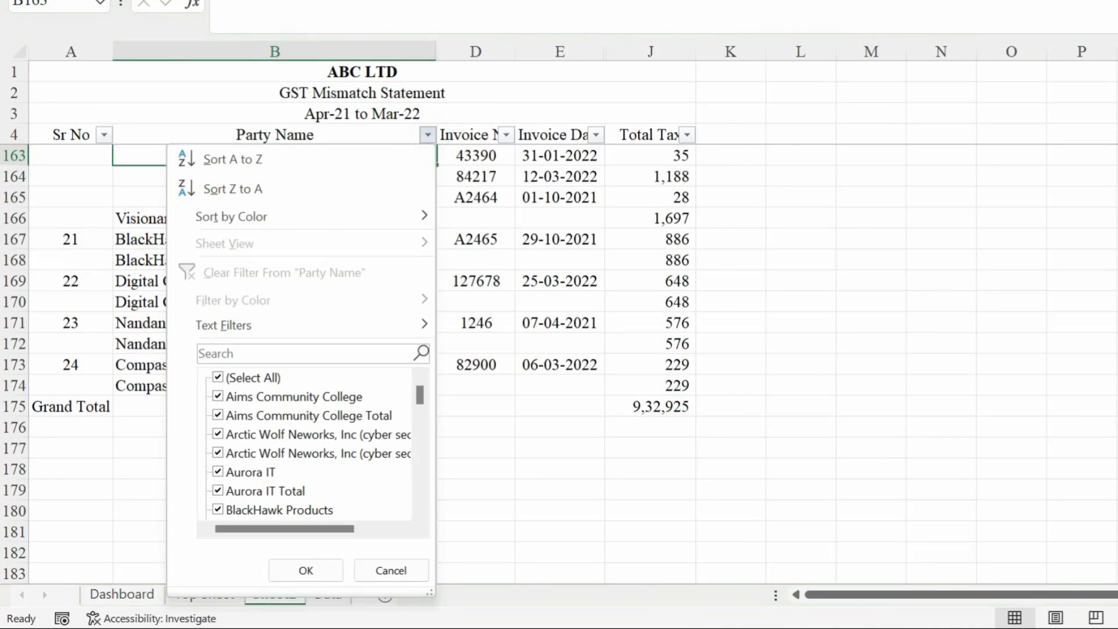
{"action": "left_click", "coordinate": [225, 351]}
{"action": "type", "text": "total"}
{"action": "key", "text": "Return"}
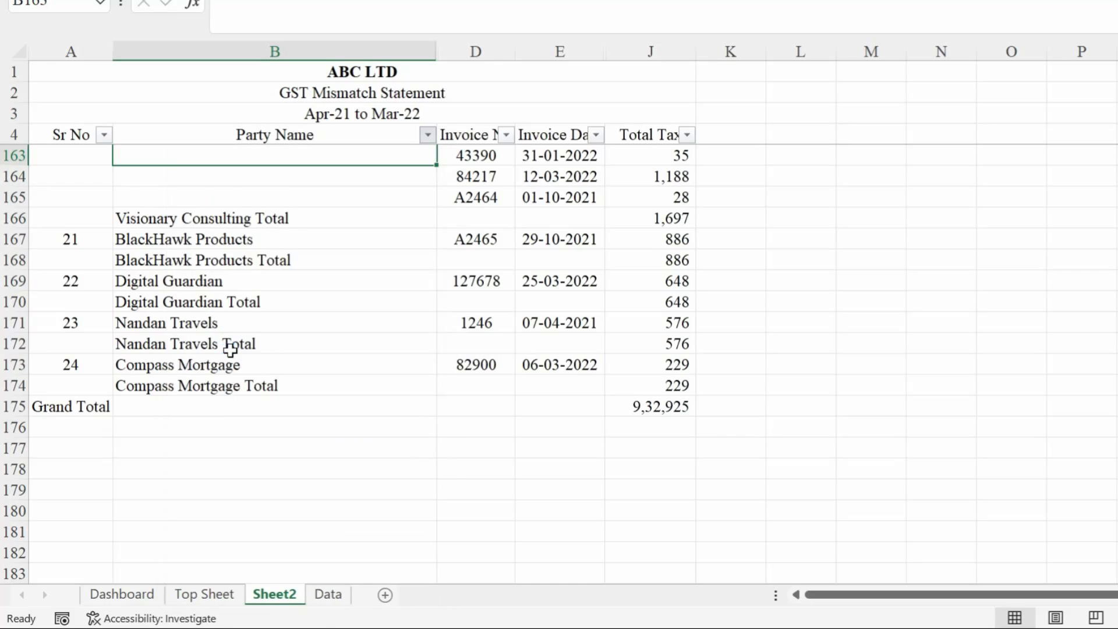
{"action": "scroll", "coordinate": [417, 484], "scroll_direction": "up", "scroll_amount": 6}
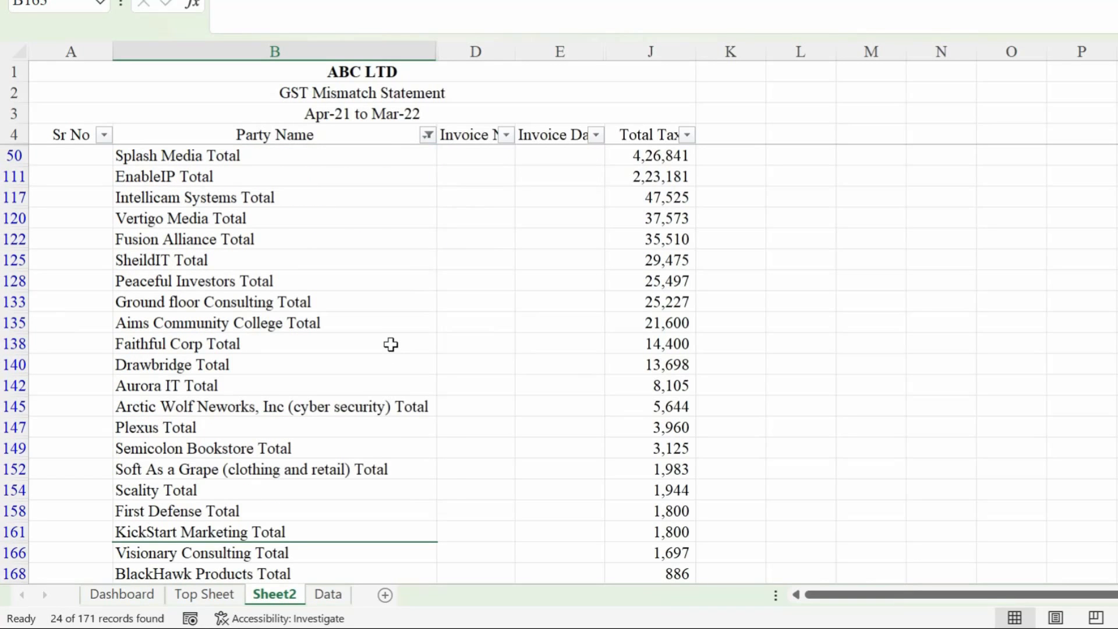
- Bold only the visible party subtotal rows from column B to column J
{"action": "left_click_drag", "start_coordinate": [240, 160], "coordinate": [679, 281]}
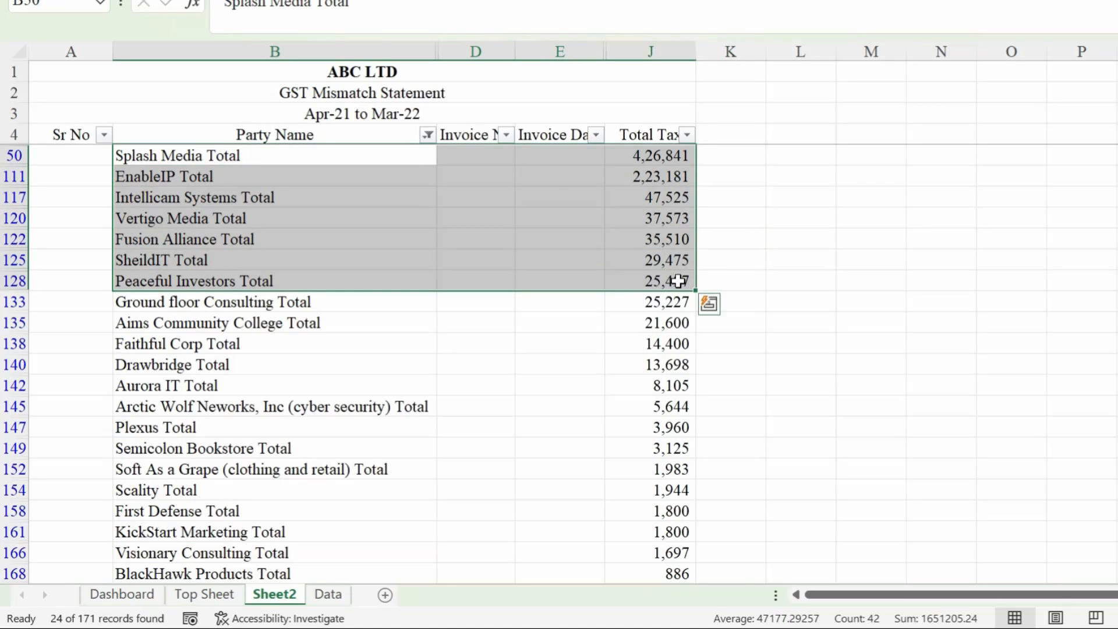
{"action": "key", "text": "ctrl+shift+Down"}
{"action": "key", "text": "alt+semicolon"}
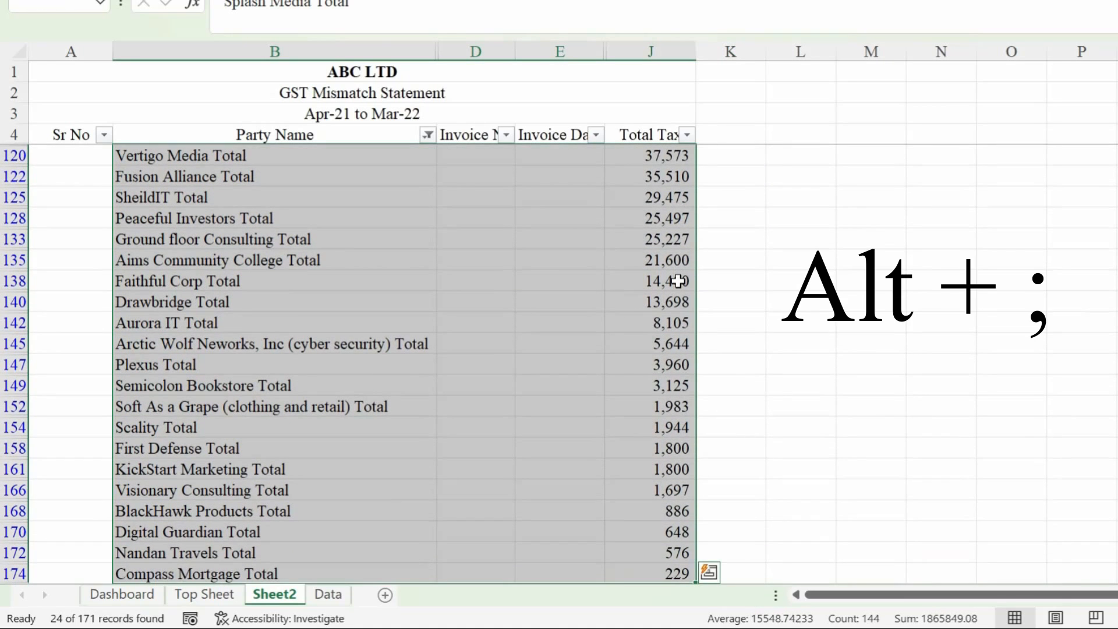
{"action": "key", "text": "alt+semicolon"}
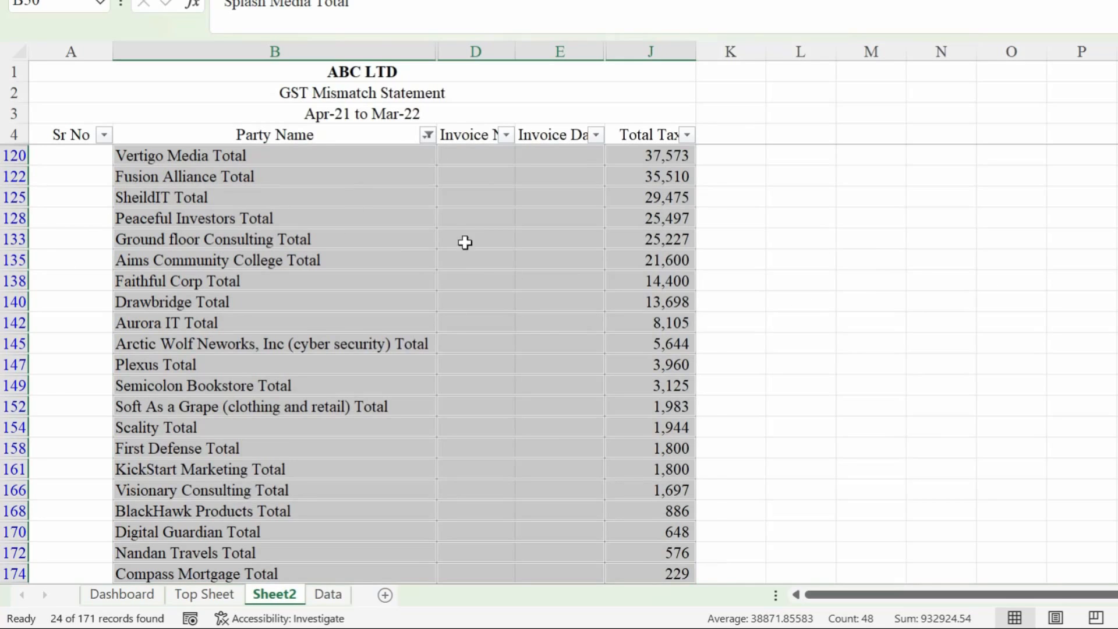
{"action": "key", "text": "ctrl+b"}
{"action": "left_click", "coordinate": [722, 268]}
{"action": "scroll", "coordinate": [722, 268], "scroll_direction": "up", "scroll_amount": 1}
- Apply hairline top and bottom borders to the visible party subtotals in the Total Tax column
{"action": "left_click", "coordinate": [647, 154]}
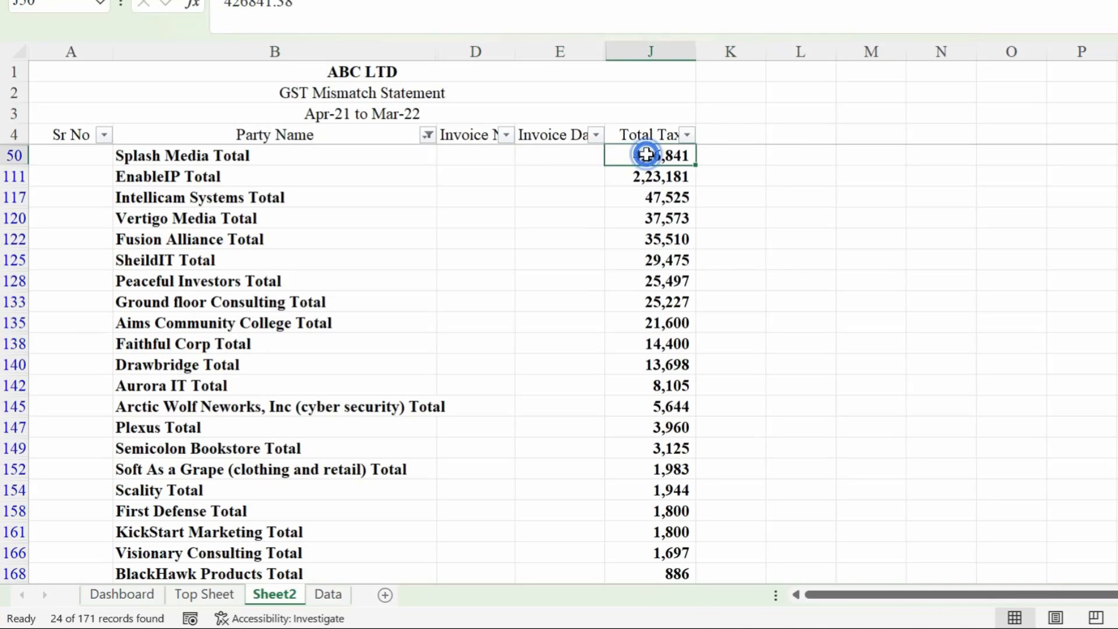
{"action": "left_click_drag", "start_coordinate": [646, 154], "coordinate": [644, 261]}
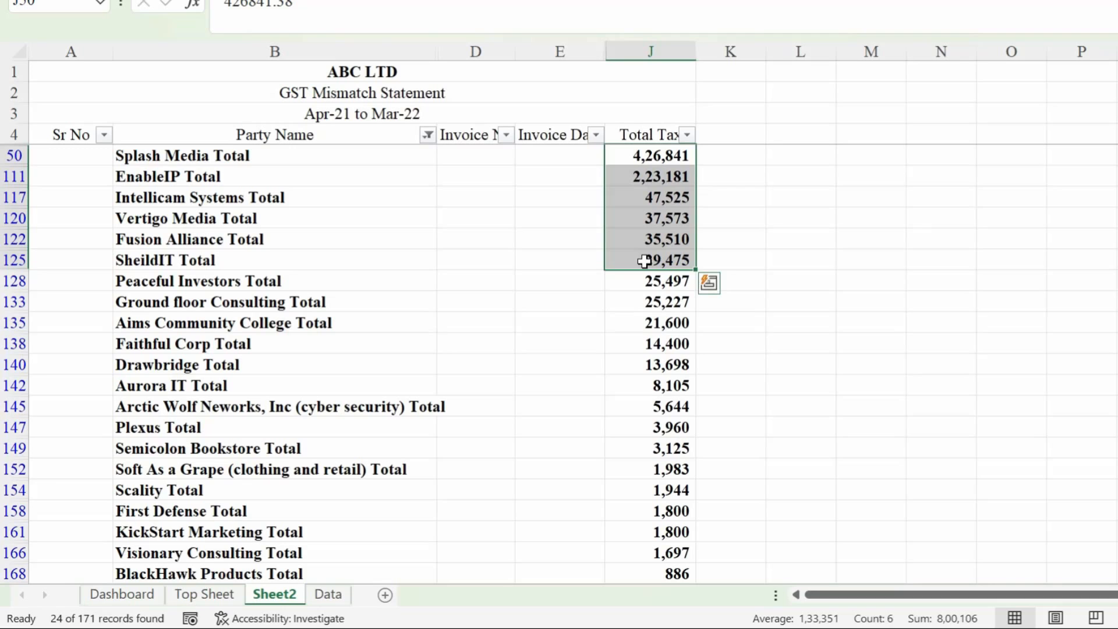
{"action": "key", "text": "ctrl+shift+Down"}
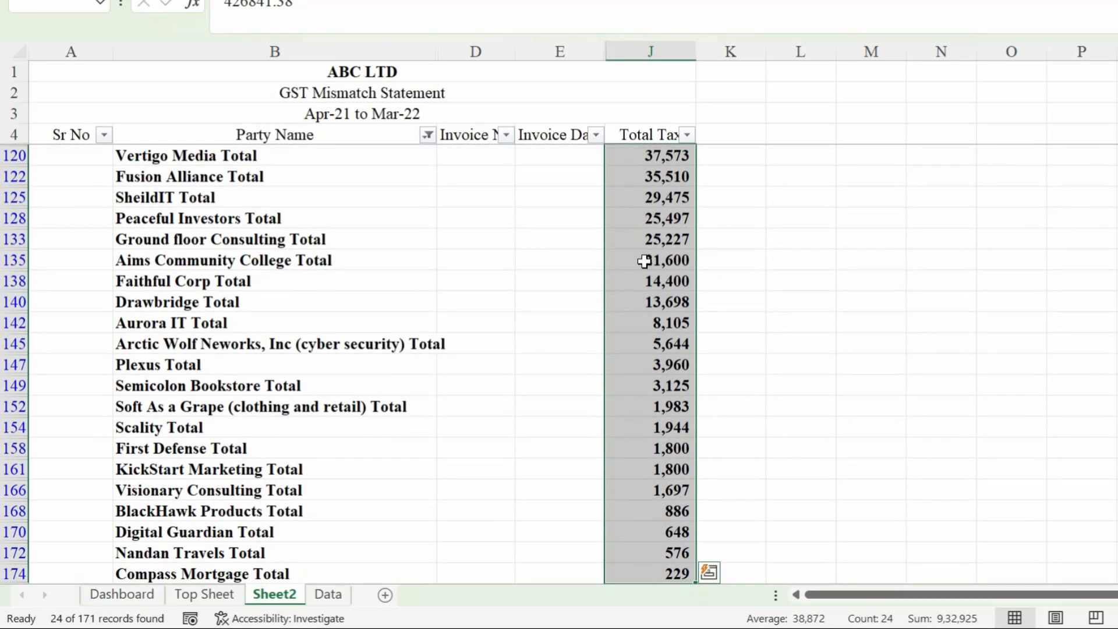
{"action": "key", "text": "alt+semicolon"}
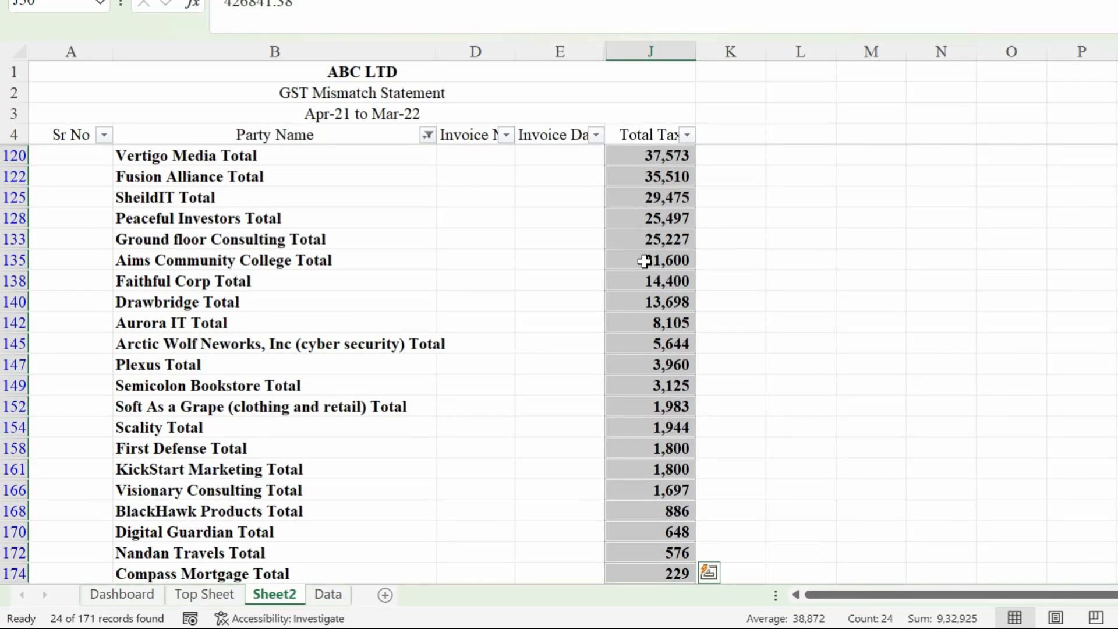
{"action": "key", "text": "ctrl+1"}
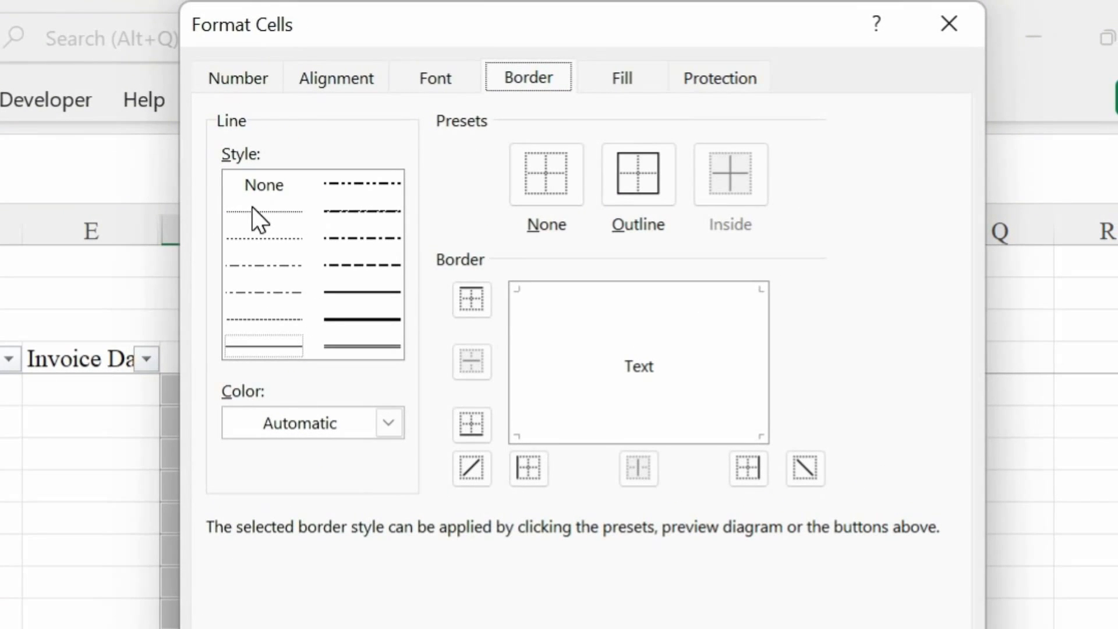
{"action": "left_click", "coordinate": [253, 209]}
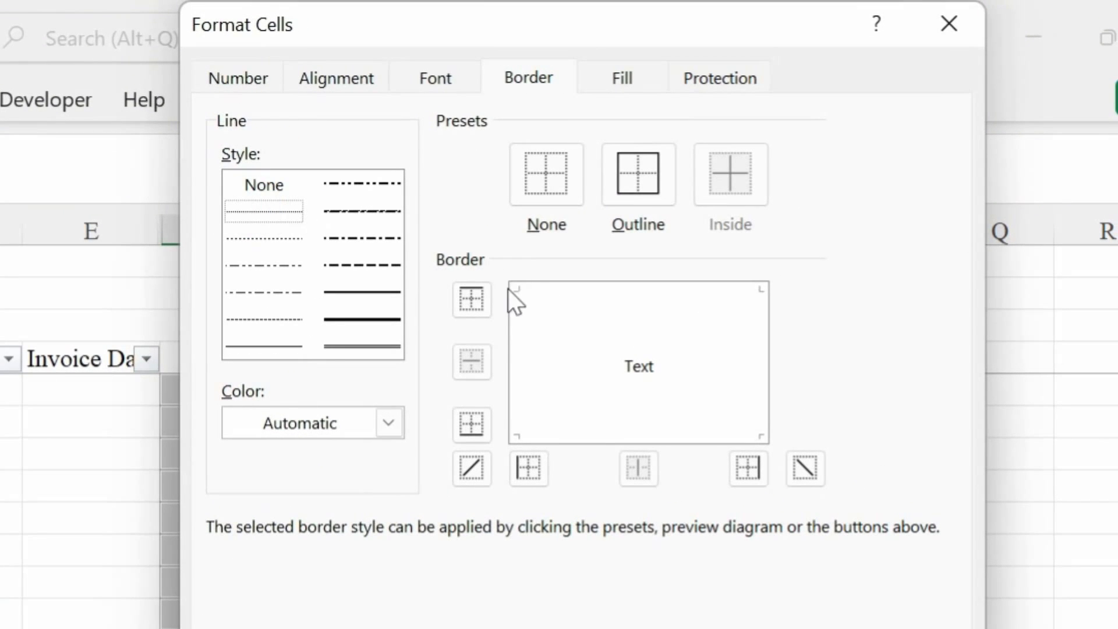
{"action": "left_click", "coordinate": [470, 296]}
{"action": "left_click", "coordinate": [473, 423]}
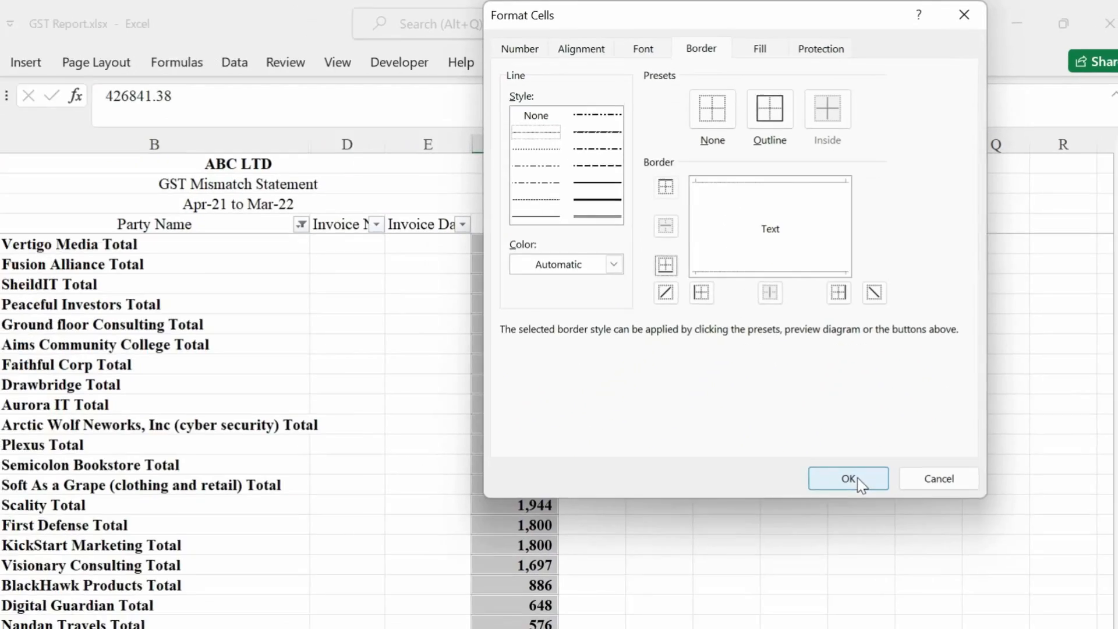
{"action": "left_click", "coordinate": [853, 480]}
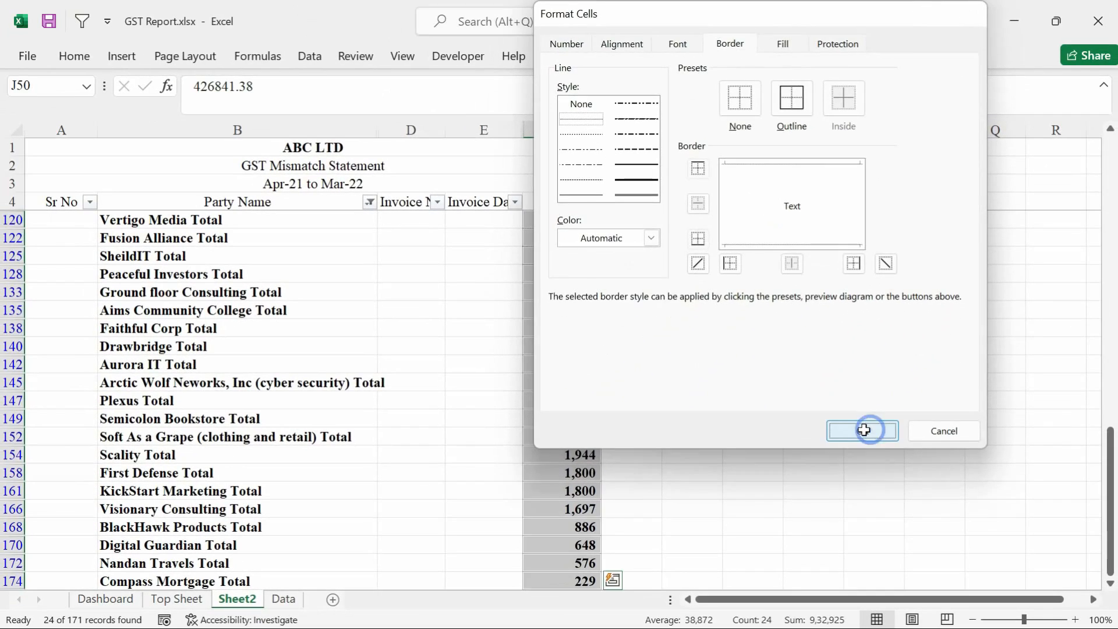
- Clear the Party Name filter and return to the start of the sheet
{"action": "key", "text": "alt"}
{"action": "key", "text": "a"}
{"action": "key", "text": "c"}
{"action": "key", "text": "ctrl+Home"}
- Bold header row 4 and remove the filters from the table
{"action": "left_click", "coordinate": [10, 203]}
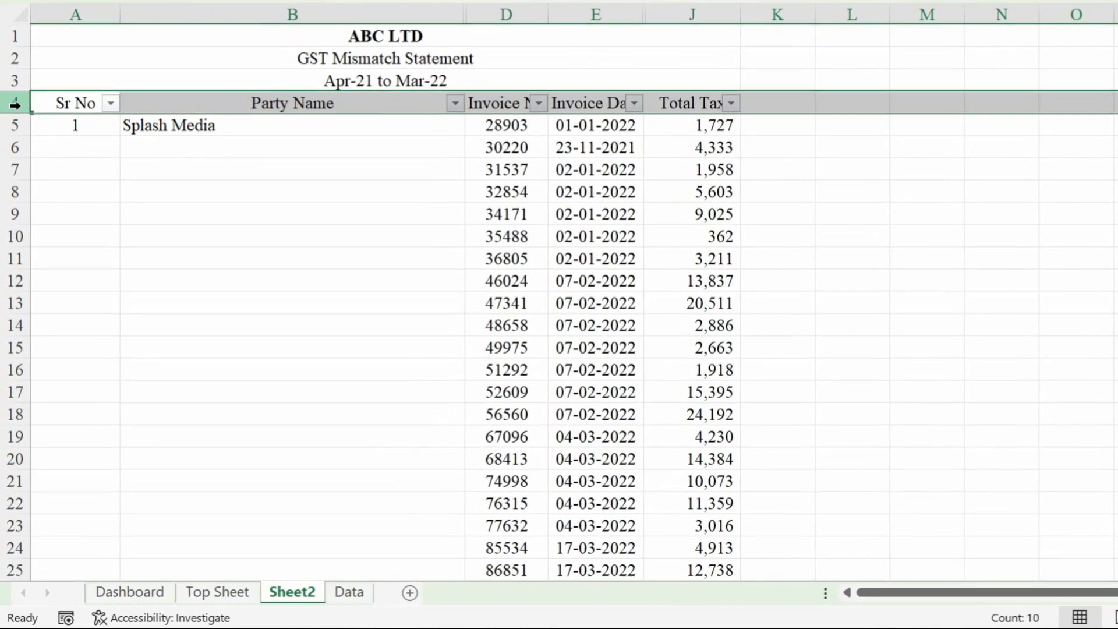
{"action": "key", "text": "ctrl+b"}
{"action": "key", "text": "ctrl+shift+l"}
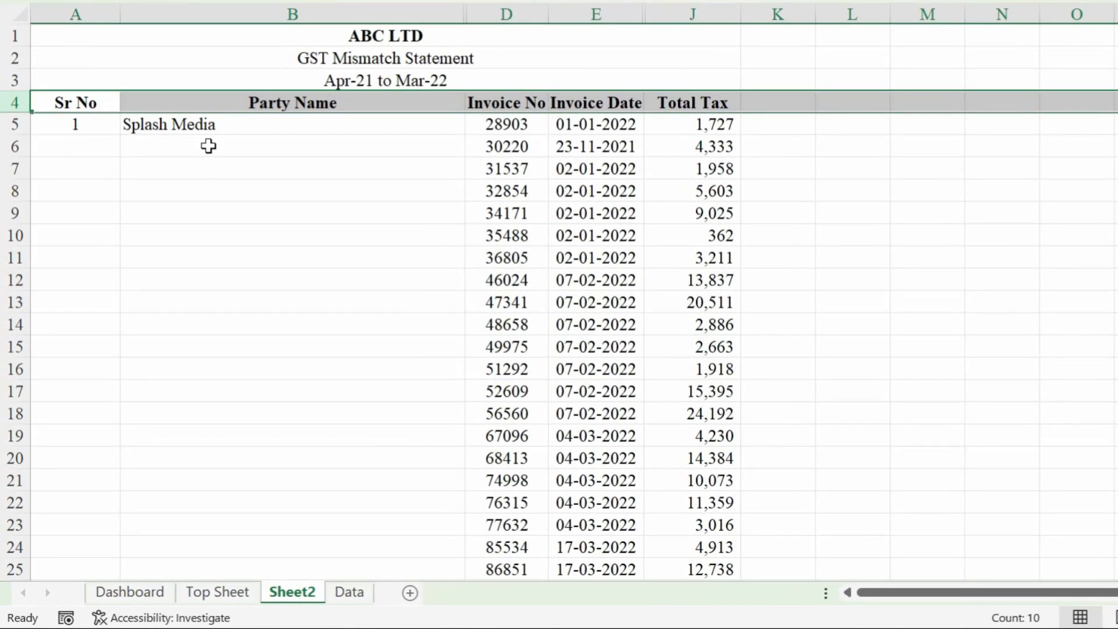
- Check the formatting of the Splash Media Total row
{"action": "left_click", "coordinate": [218, 126]}
{"action": "key", "text": "ctrl+Down"}
{"action": "scroll", "coordinate": [364, 334], "scroll_direction": "down", "scroll_amount": 1}
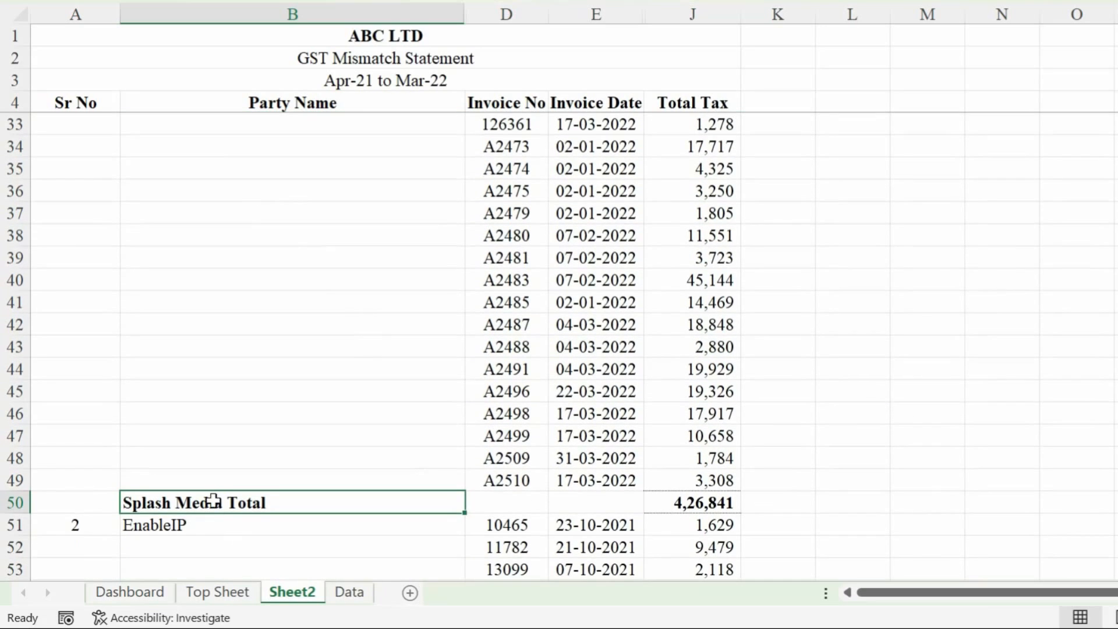
- Bold the Grand Total row at the end of the invoice-wise statement
{"action": "scroll", "coordinate": [704, 485], "scroll_direction": "down", "scroll_amount": 2}
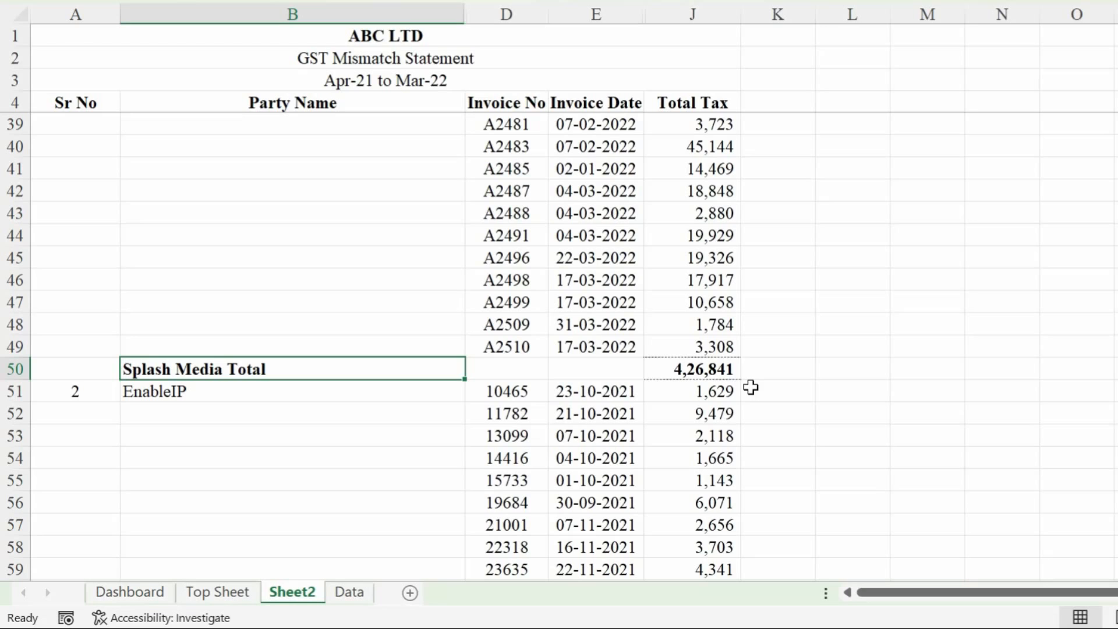
{"action": "left_click", "coordinate": [692, 436]}
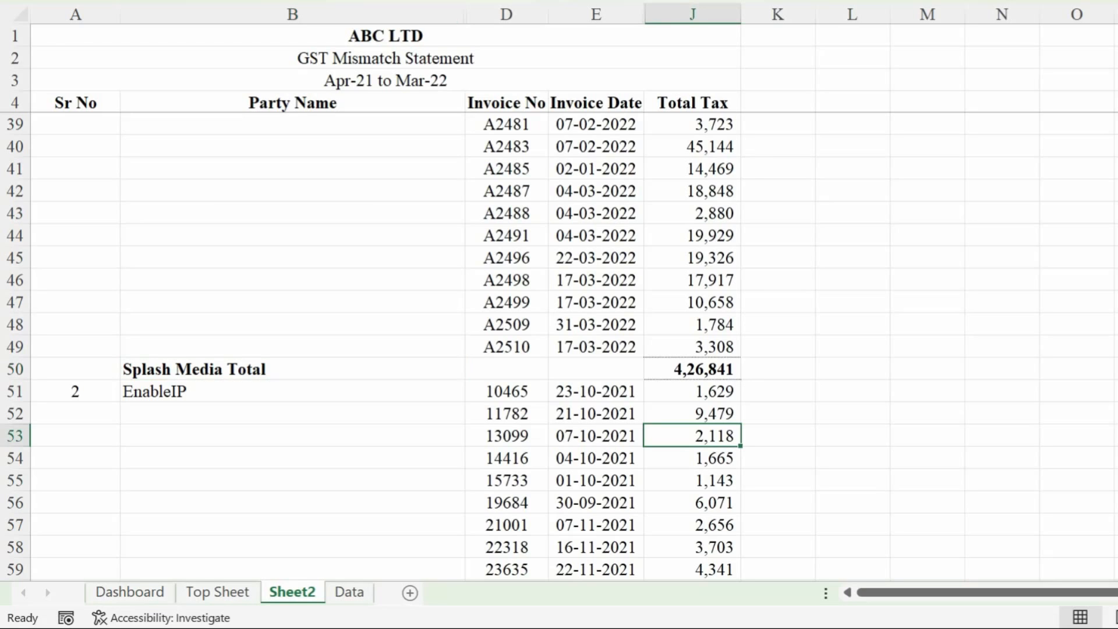
{"action": "key", "text": "ctrl+Down"}
{"action": "scroll", "coordinate": [223, 514], "scroll_direction": "down", "scroll_amount": 1}
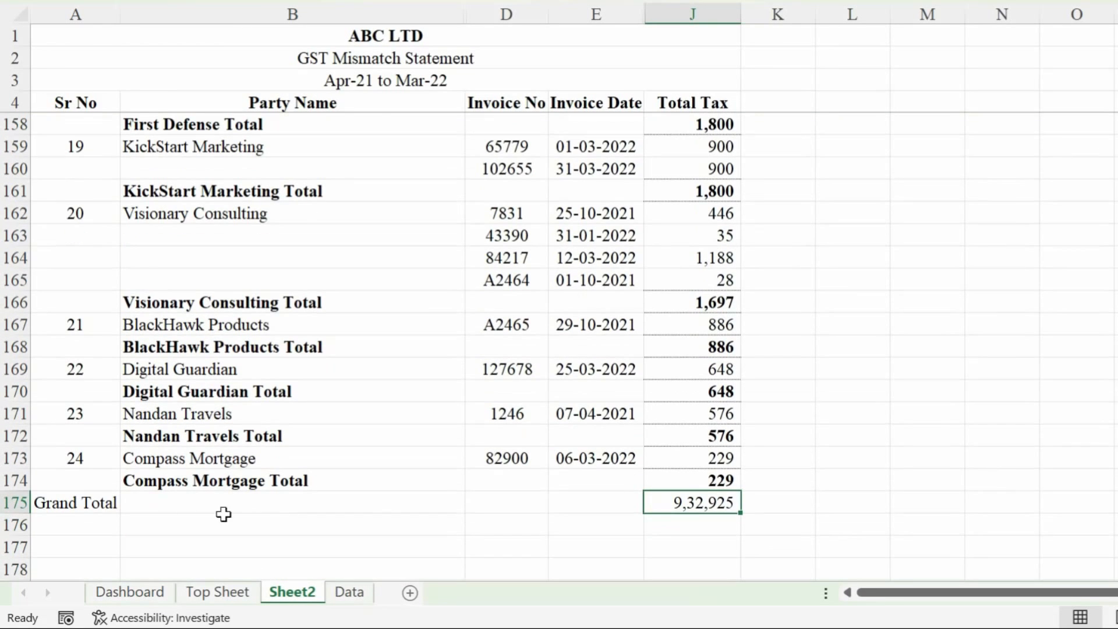
{"action": "left_click", "coordinate": [14, 501]}
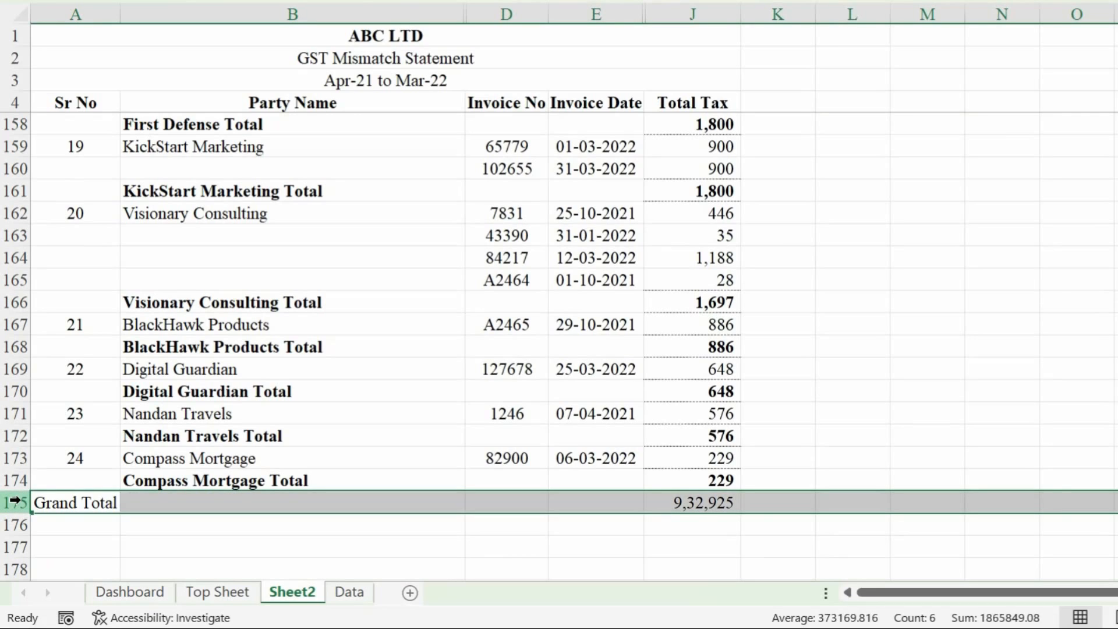
{"action": "key", "text": "ctrl+b"}
{"action": "left_click", "coordinate": [125, 457]}
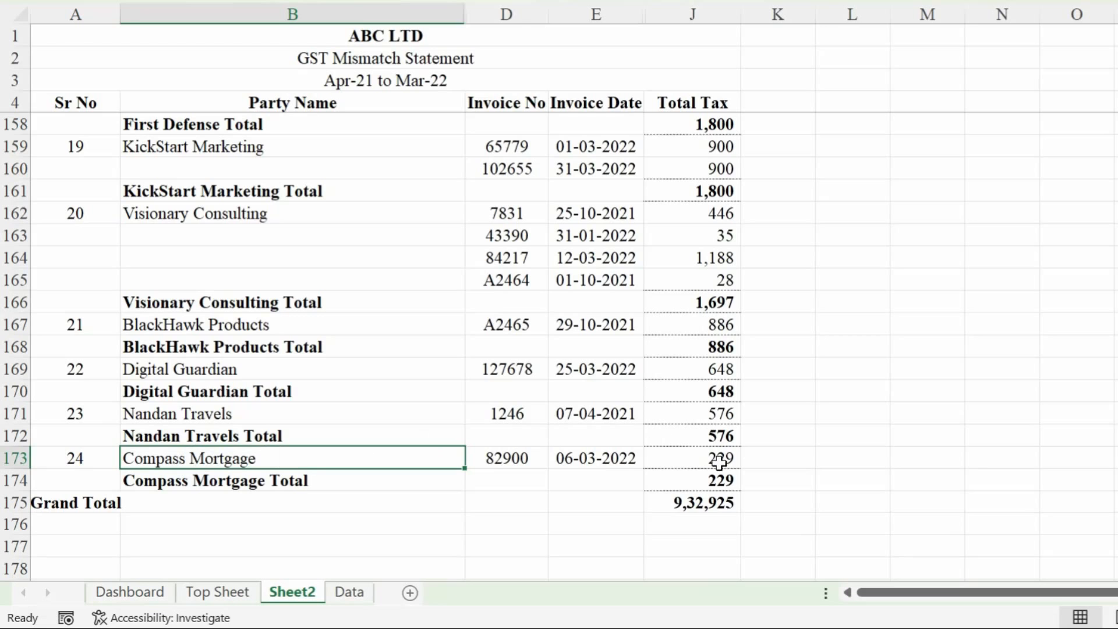
- Check the Grand Total row on the Top Sheet and compare it with the one on Sheet2
{"action": "left_click", "coordinate": [224, 594]}
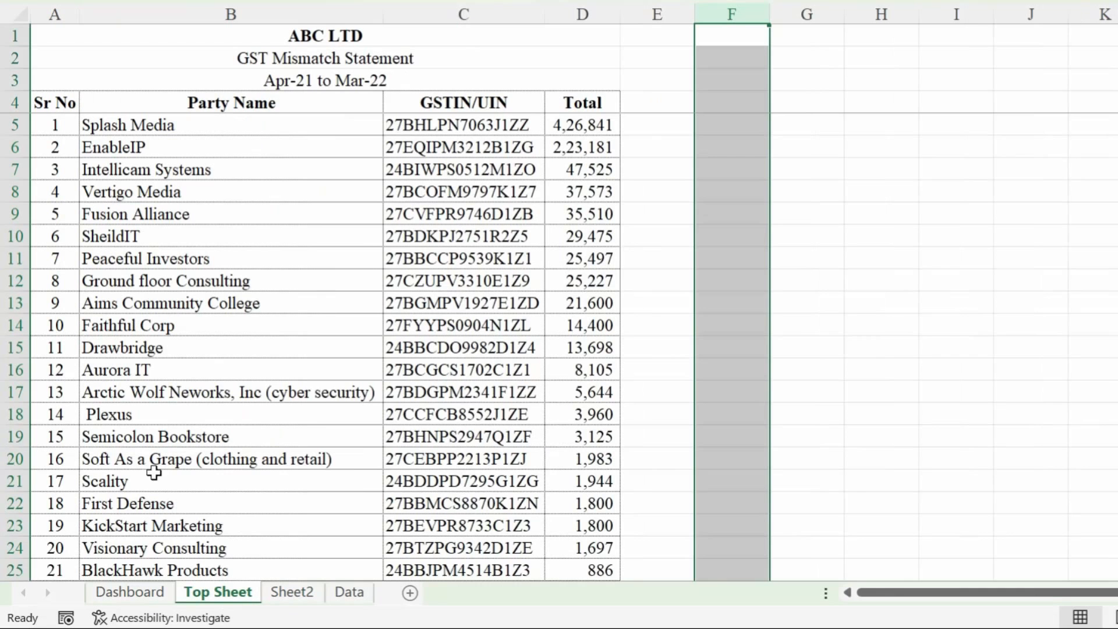
{"action": "scroll", "coordinate": [151, 472], "scroll_direction": "down", "scroll_amount": 4}
{"action": "left_click", "coordinate": [49, 362]}
{"action": "left_click", "coordinate": [155, 367]}
{"action": "left_click", "coordinate": [590, 376]}
{"action": "left_click", "coordinate": [577, 432]}
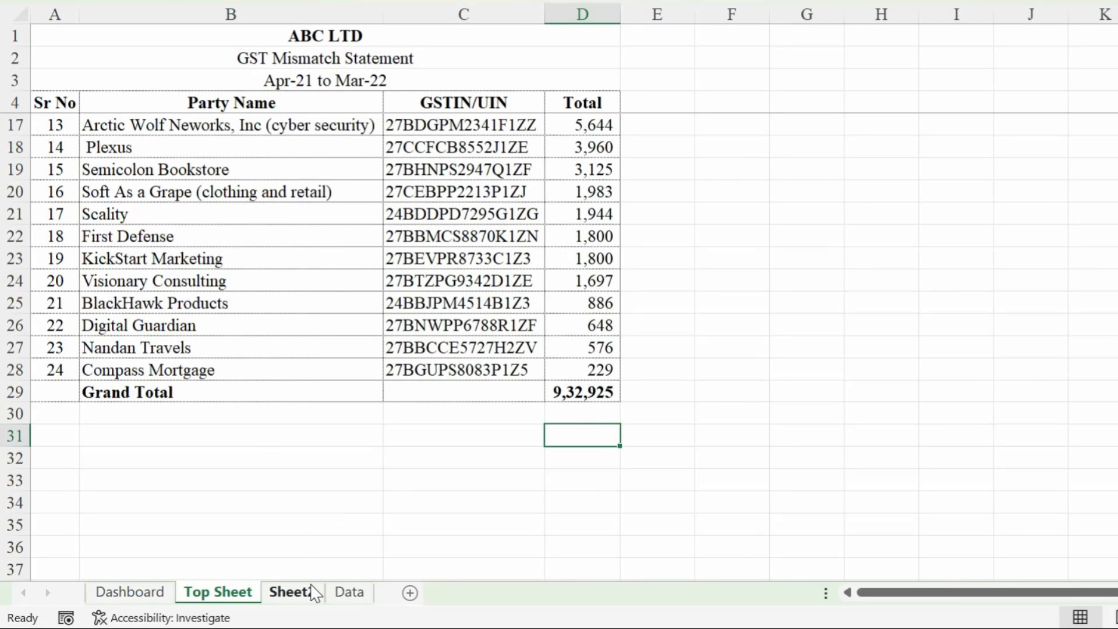
{"action": "left_click", "coordinate": [292, 593]}
{"action": "left_click", "coordinate": [688, 518]}
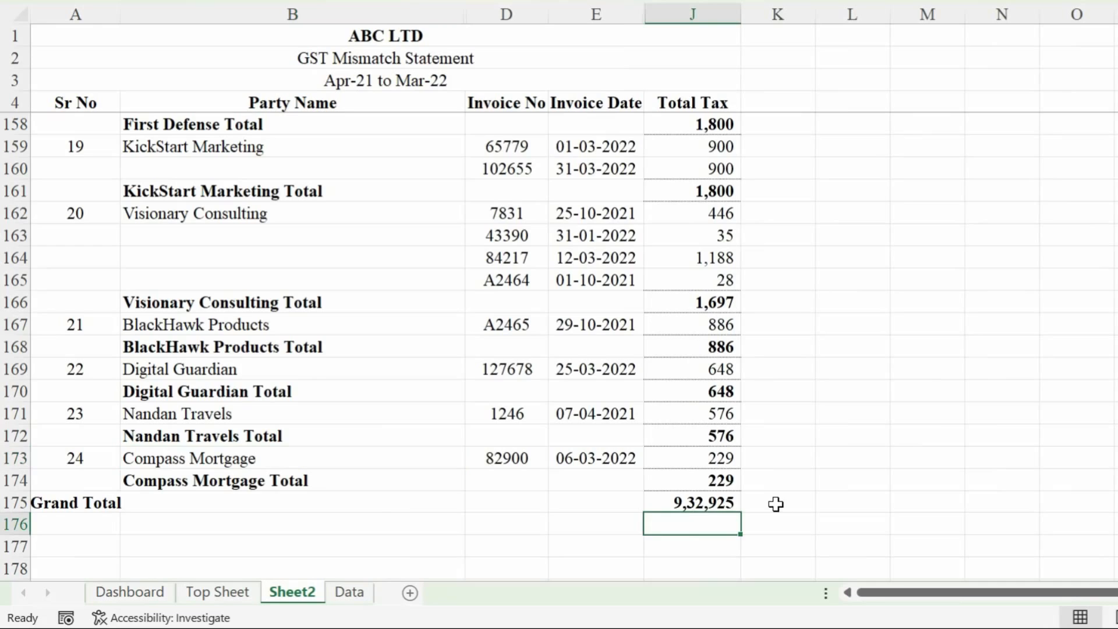
- Insert a blank row between the Compass Mortgage Total row and the Grand Total row
{"action": "scroll", "coordinate": [760, 521], "scroll_direction": "down", "scroll_amount": 2}
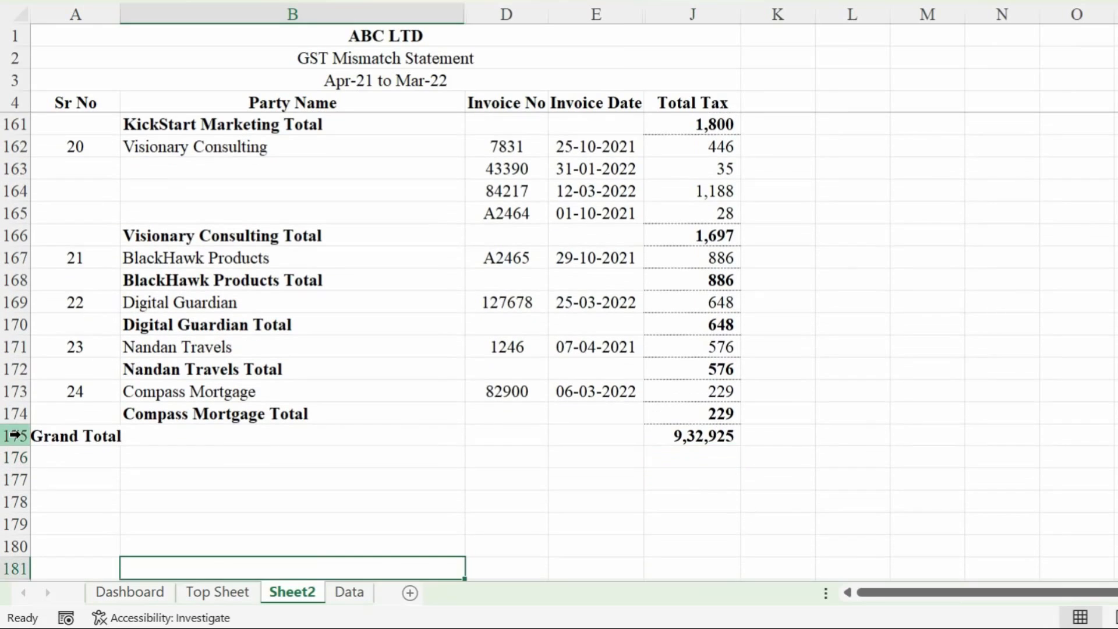
{"action": "left_click", "coordinate": [15, 435]}
{"action": "right_click", "coordinate": [18, 435]}
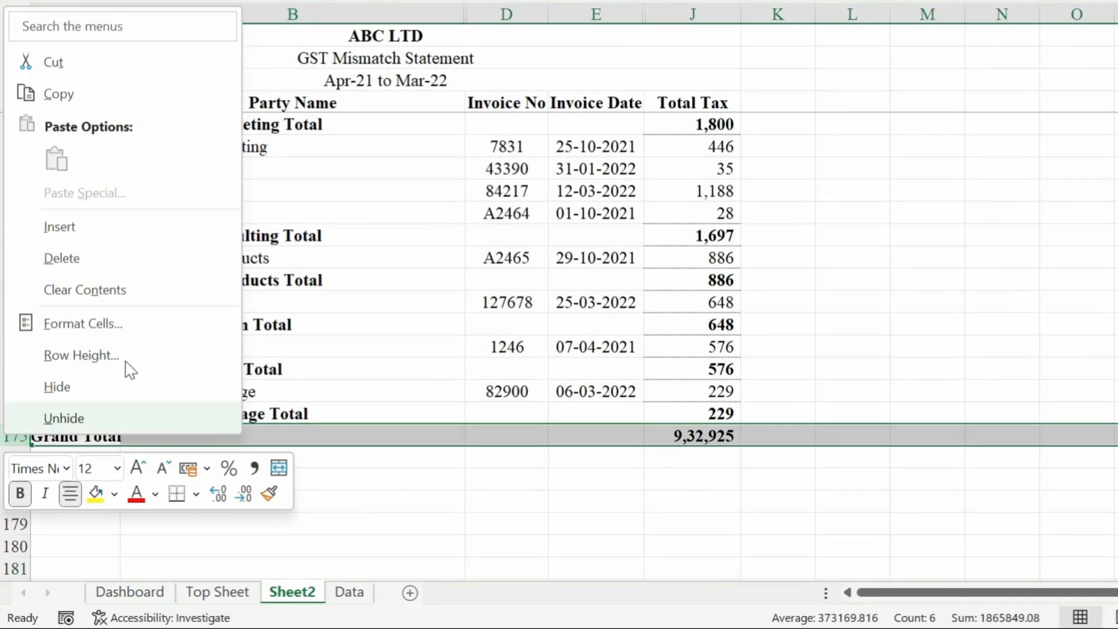
{"action": "left_click", "coordinate": [59, 226]}
{"action": "left_click", "coordinate": [731, 480]}
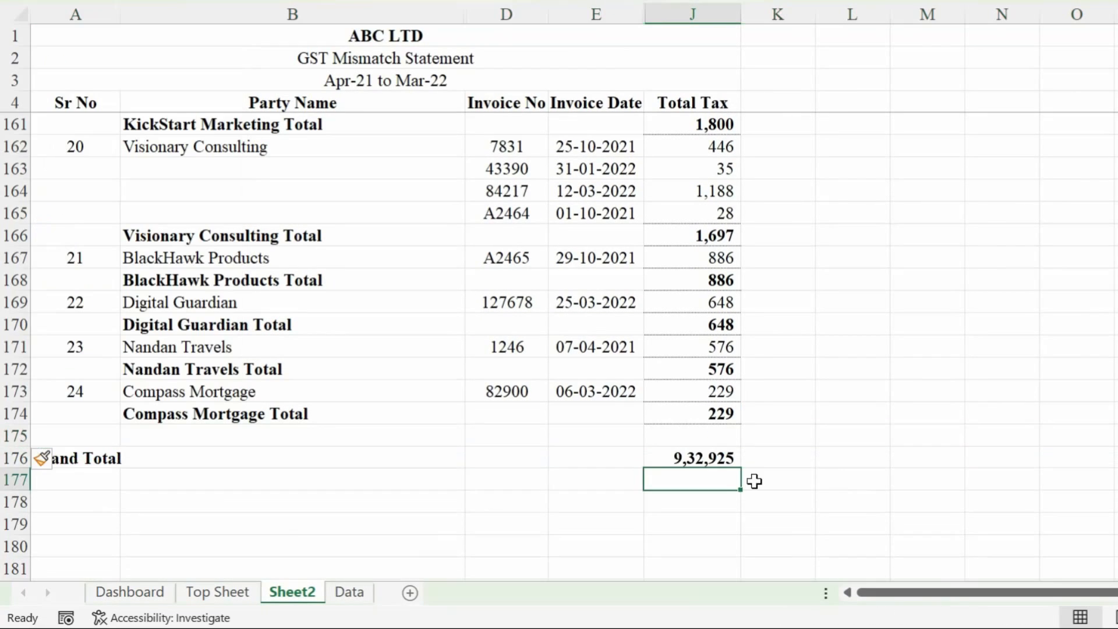
- Copy only the formats of the Compass Mortgage Total amount onto the Grand Total amount in J176
{"action": "left_click", "coordinate": [705, 410]}
{"action": "key", "text": "ctrl+c"}
{"action": "left_click", "coordinate": [682, 458]}
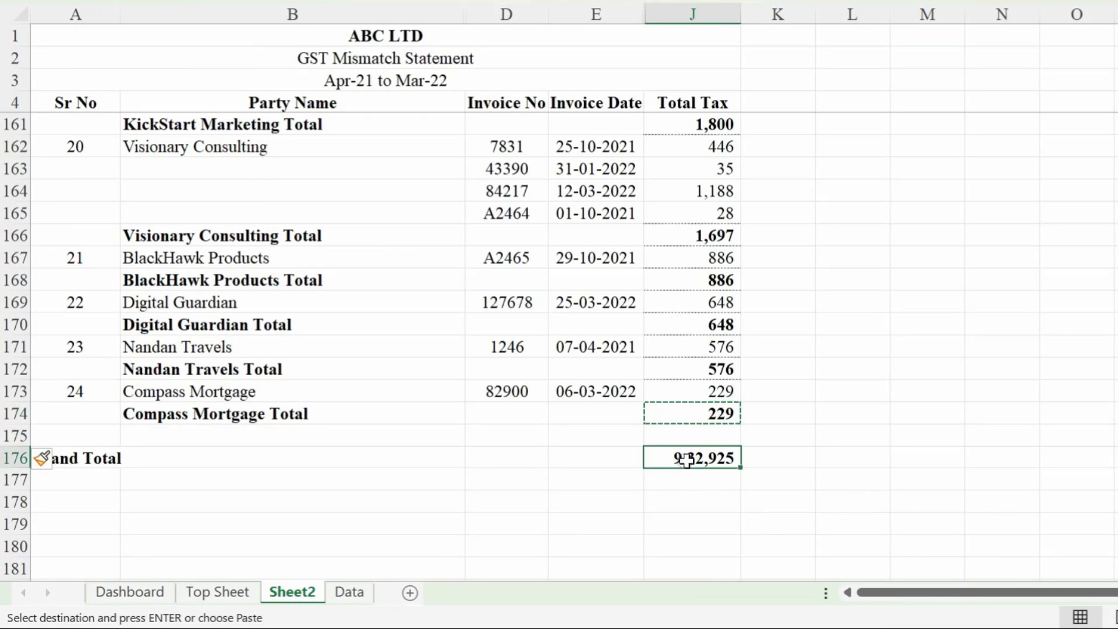
{"action": "key", "text": "ctrl+alt+v"}
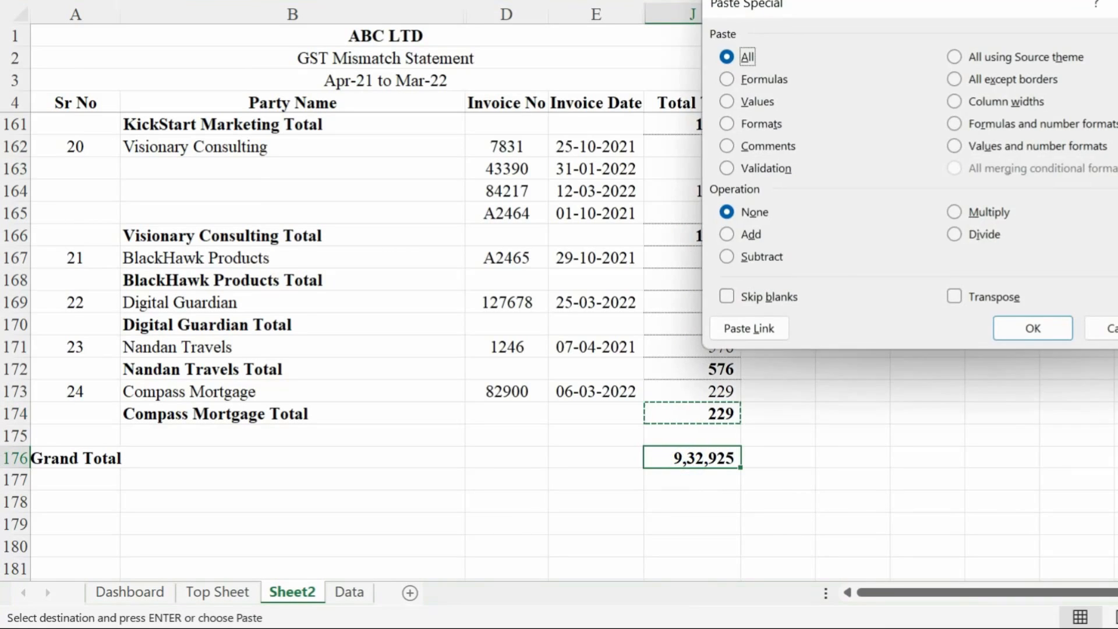
{"action": "left_click", "coordinate": [727, 123]}
{"action": "left_click", "coordinate": [1034, 330]}
- Merge and center the Grand Total label across row 176 from column A to column E
{"action": "left_click_drag", "start_coordinate": [75, 457], "coordinate": [593, 456]}
{"action": "key", "text": "alt+h"}
{"action": "key", "text": "m"}
{"action": "key", "text": "c"}
- Select all cells of Sheet2
{"action": "left_click_drag", "start_coordinate": [80, 172], "coordinate": [697, 438]}
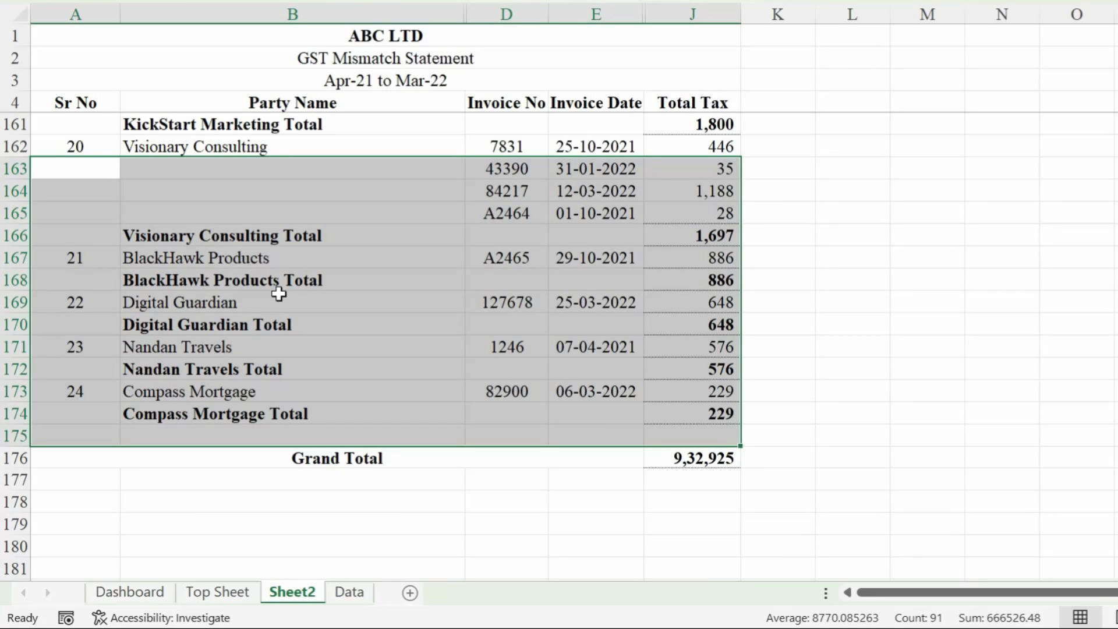
{"action": "key", "text": "ctrl+a"}
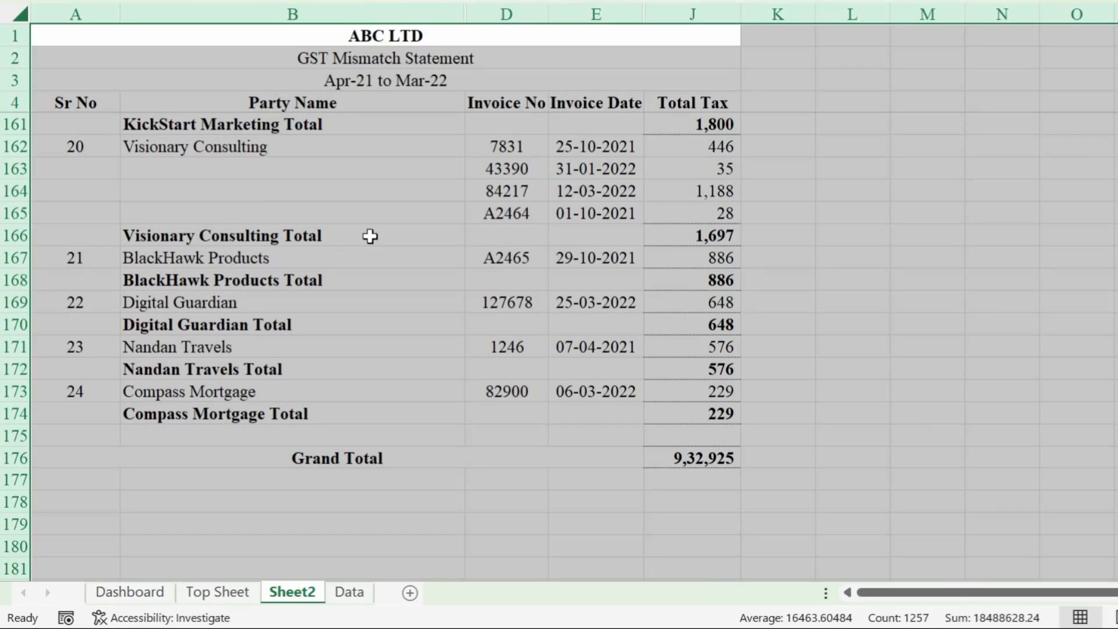